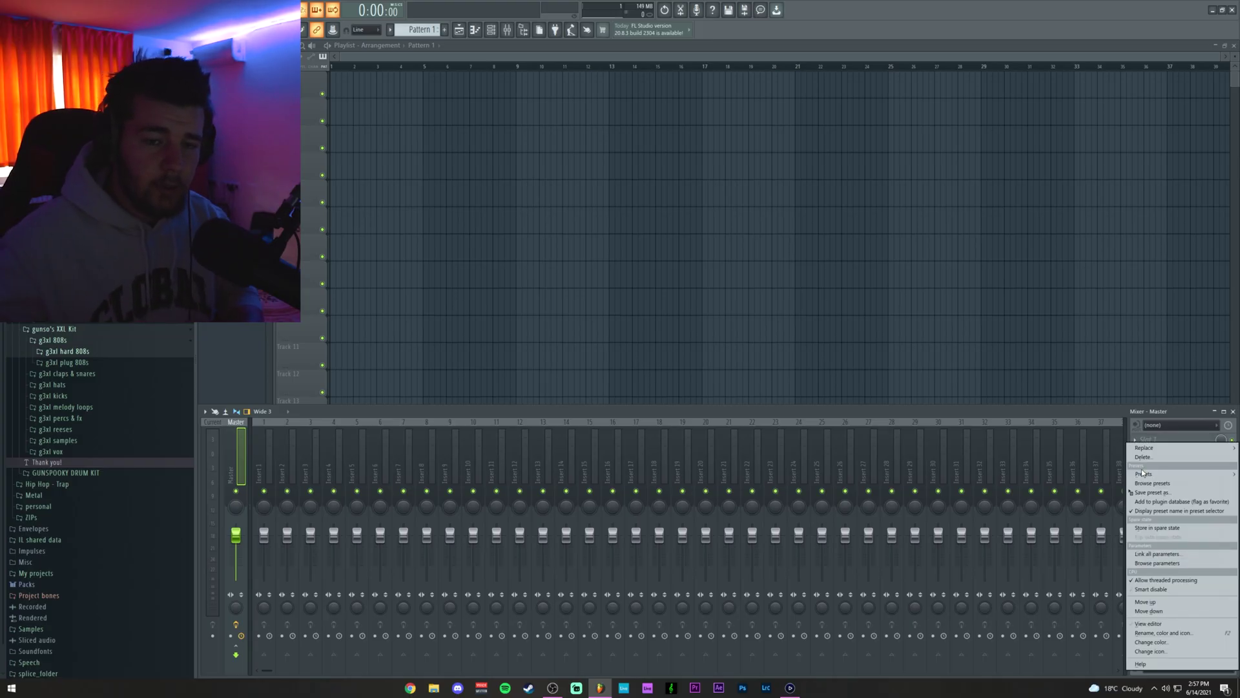
Remove the effect from the master track's first slot and add a 3x Osc channel
left_click(1138, 458)
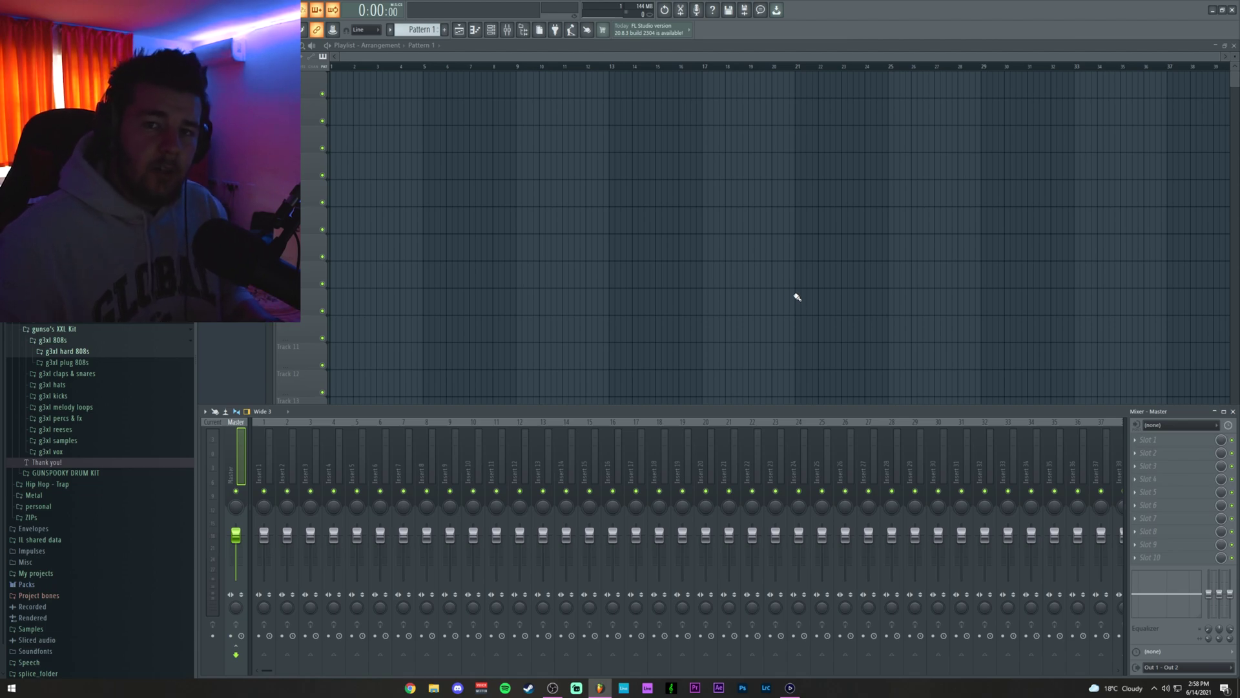
key("F6")
left_click(263, 135)
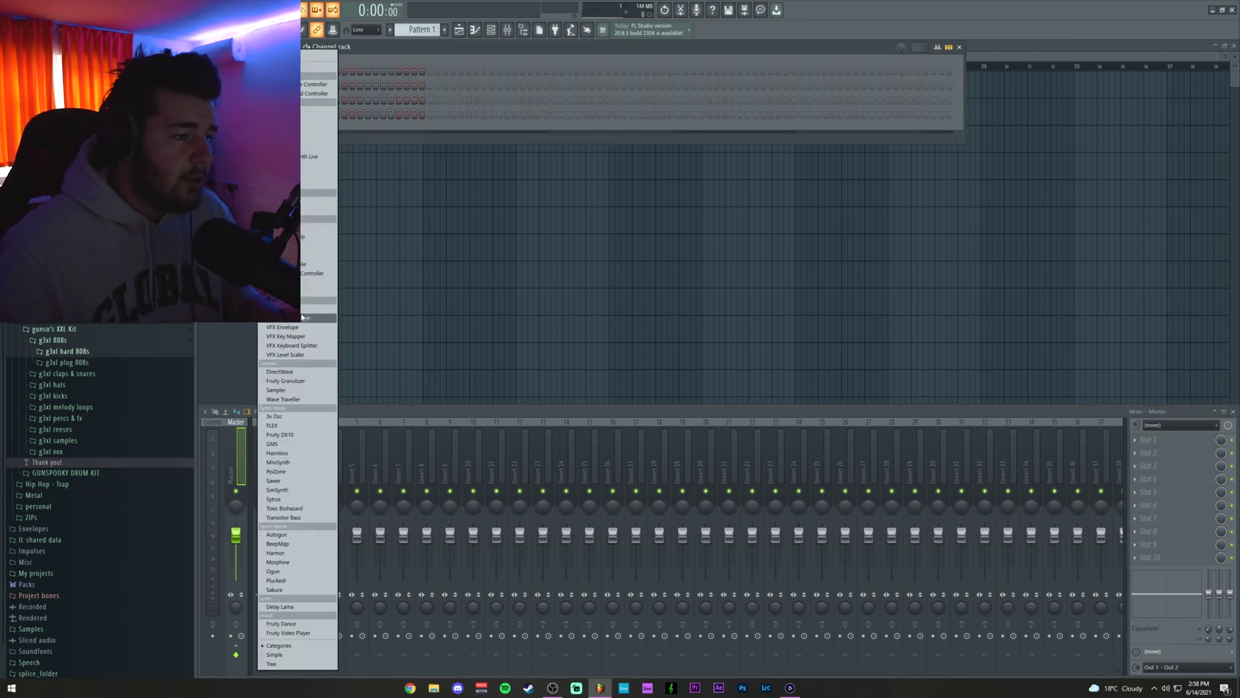
left_click(274, 416)
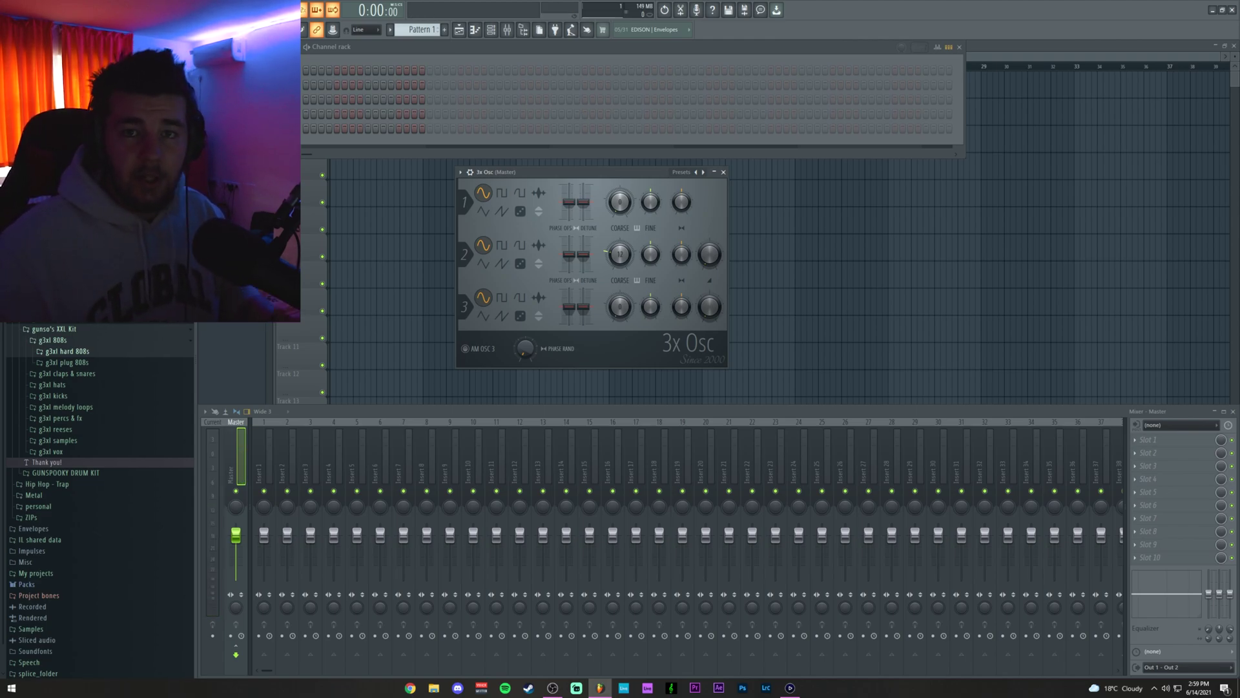
Route the 3x Osc to mixer track Insert 5 and draw a two-bar C4 note in its piano roll
key("ctrl+l")
scroll(226, 128, "down", 1)
right_click(284, 124)
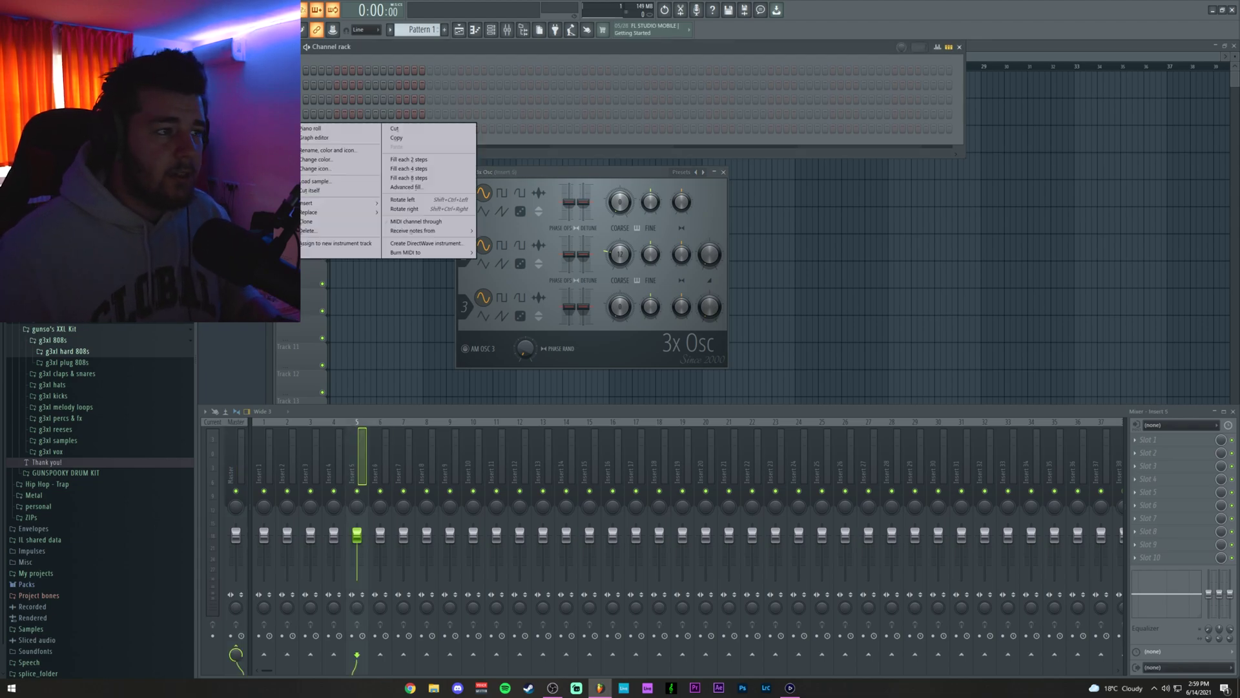
left_click(305, 129)
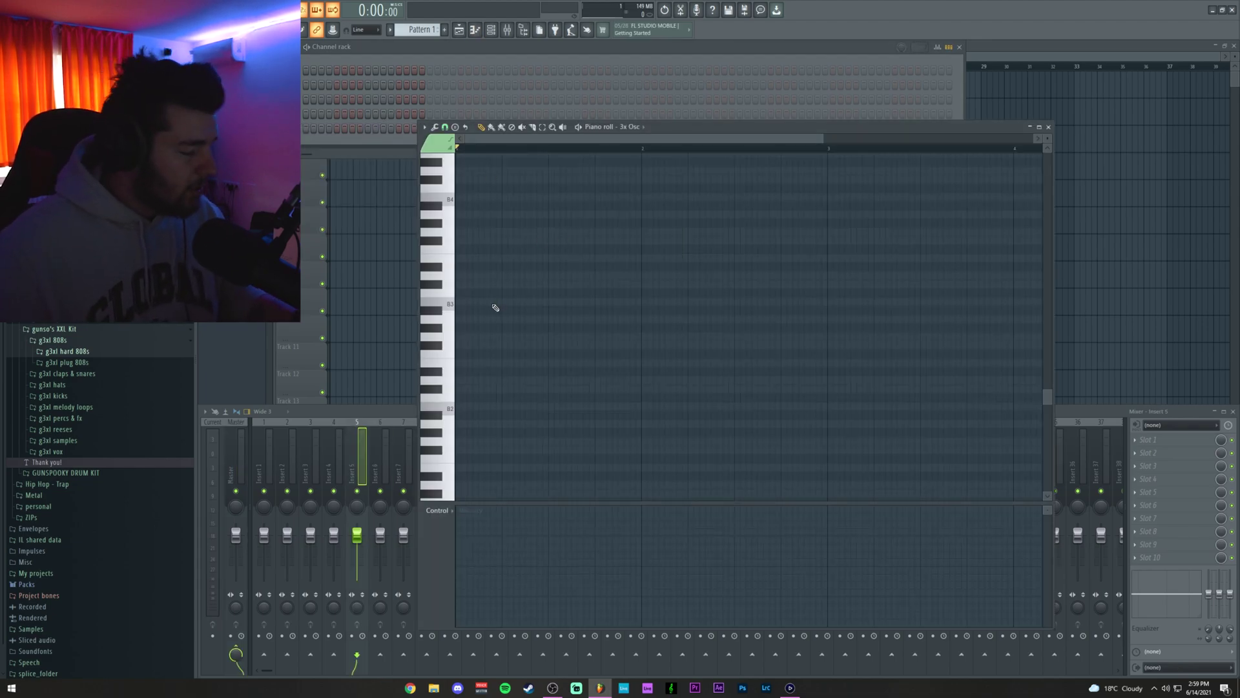
left_click(468, 292)
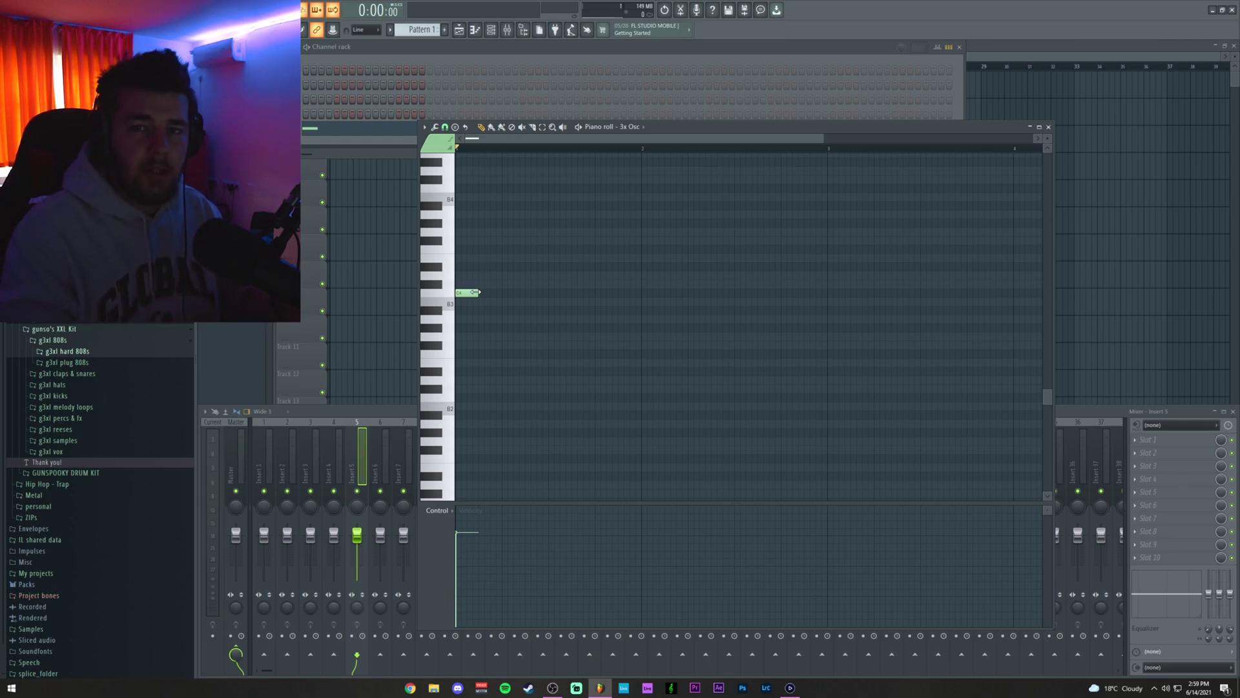
left_click(474, 292)
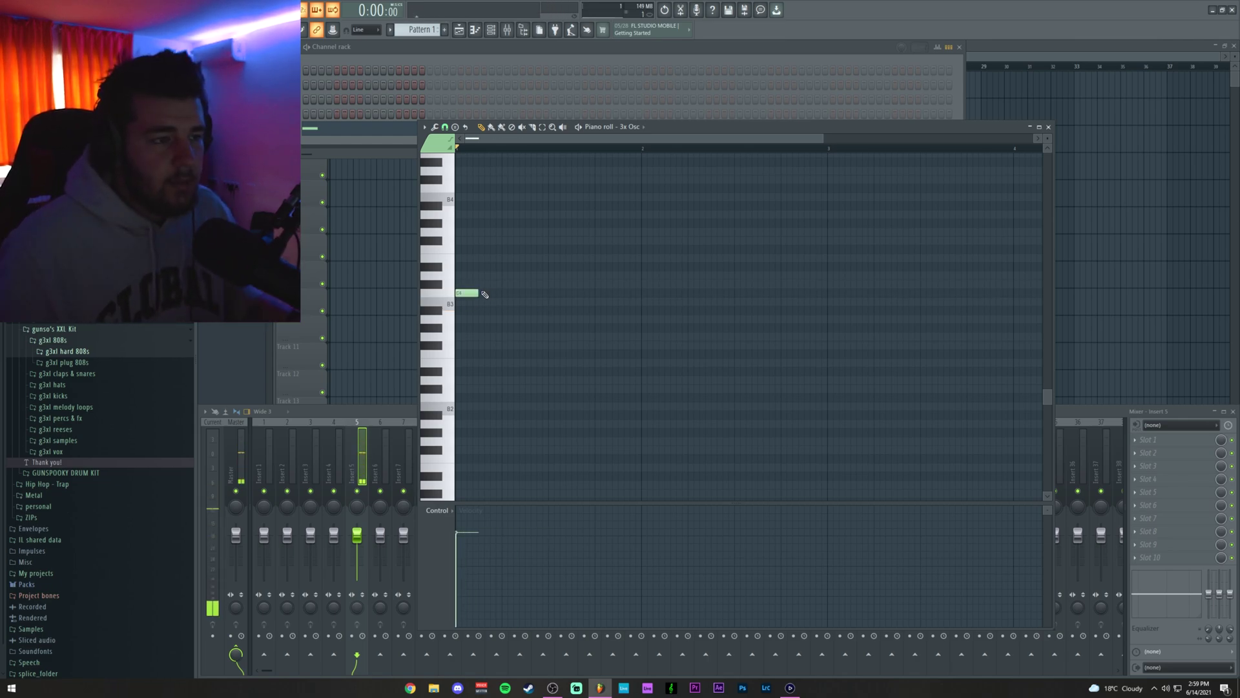
left_click_drag(481, 291, 825, 292)
Place Pattern 1 at the start of the playlist's first track and make a time selection over its two bars
key("F5")
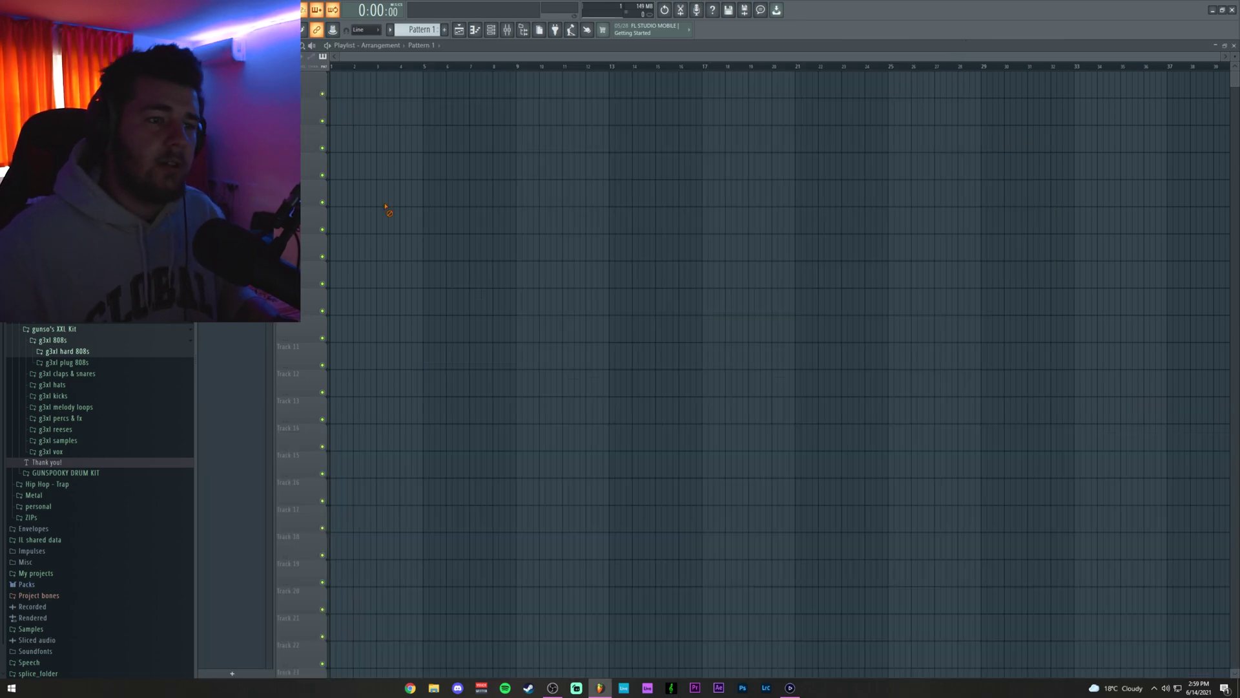
left_click(336, 84)
scroll(405, 86, "up", 4)
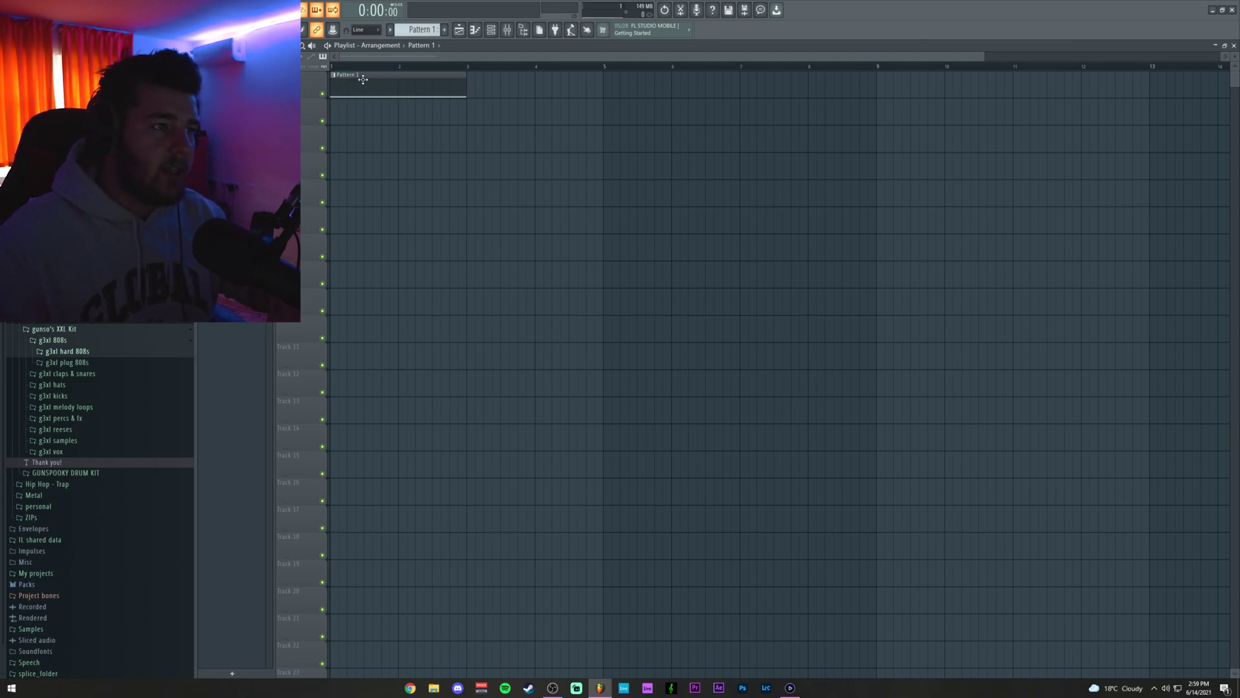
left_click_drag(467, 67, 330, 67)
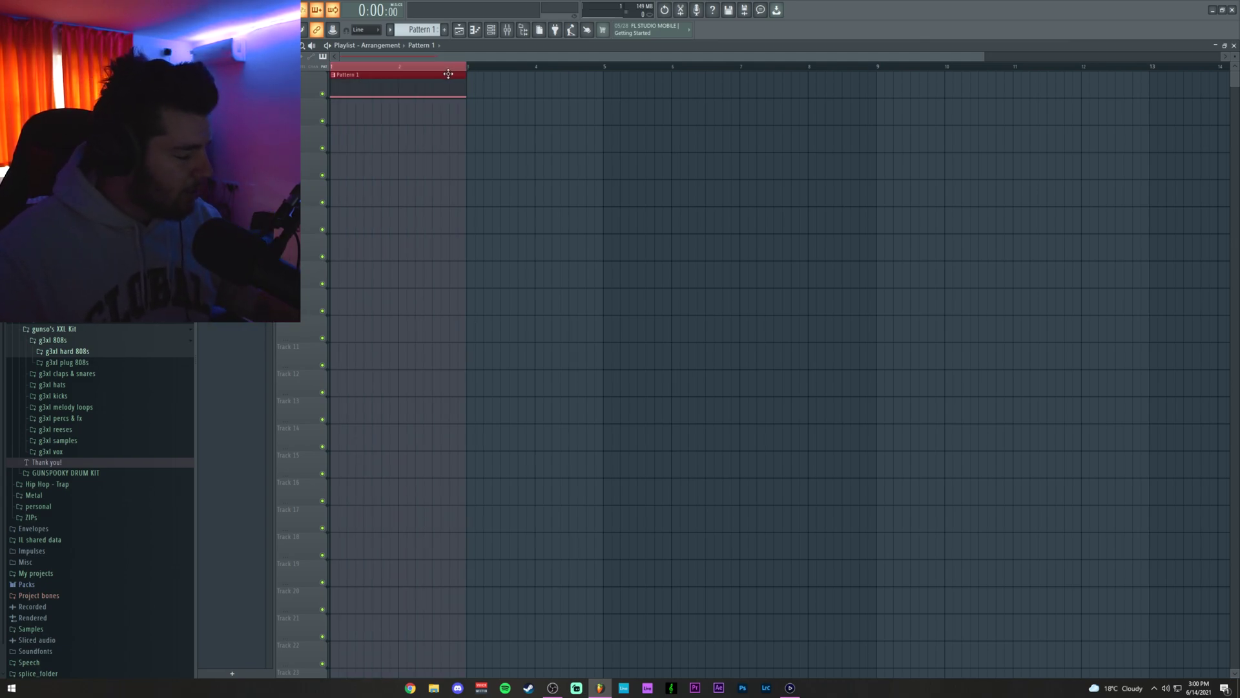
Consolidate the selected pattern to a stereo WAV clip with Leave remainder and delete the original pattern clip
key("ctrl+alt+c")
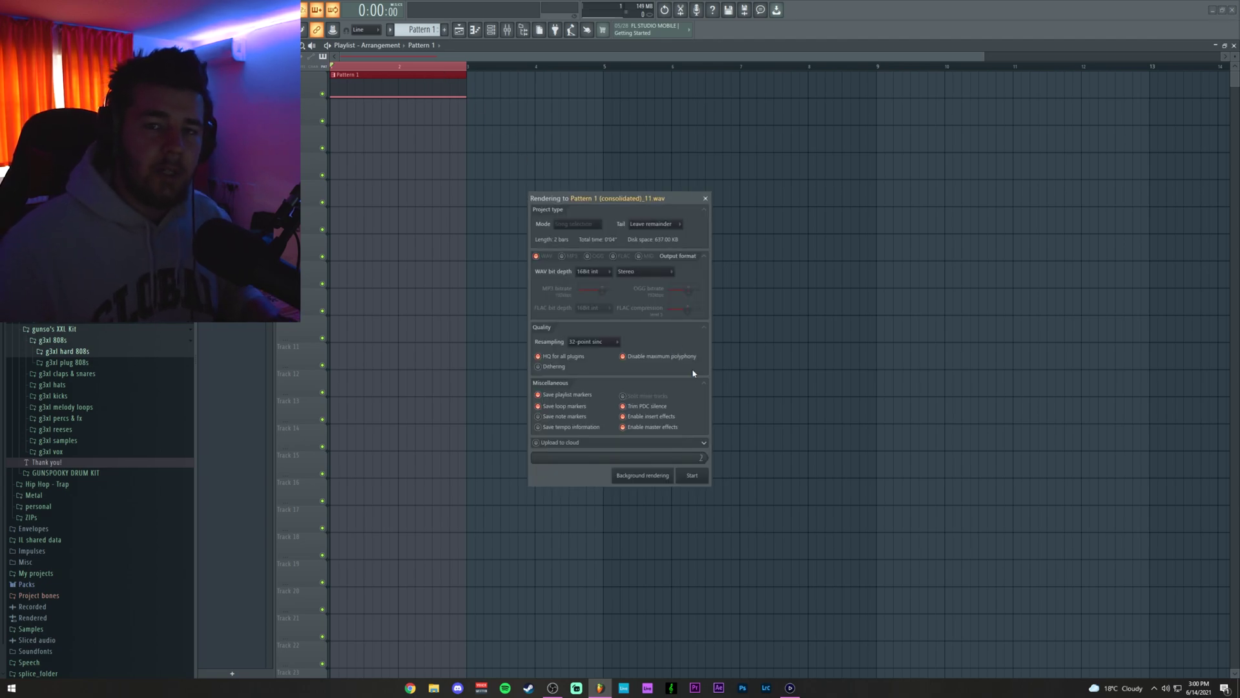
left_click(701, 477)
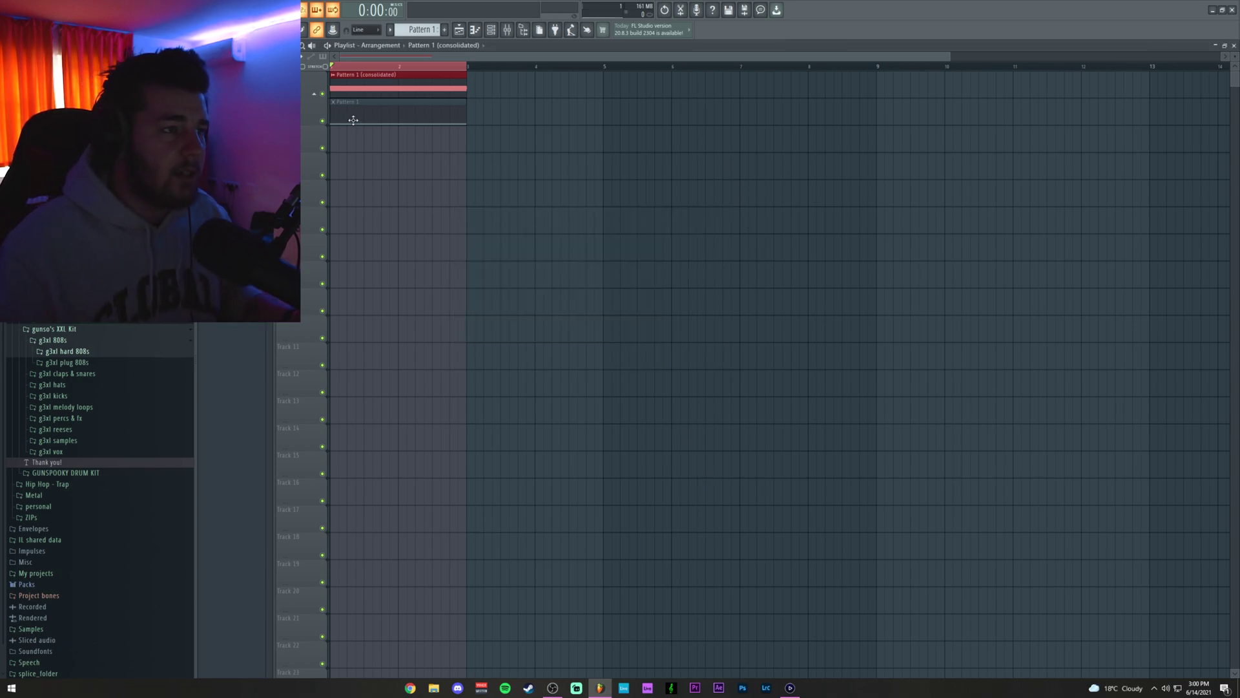
right_click(353, 120)
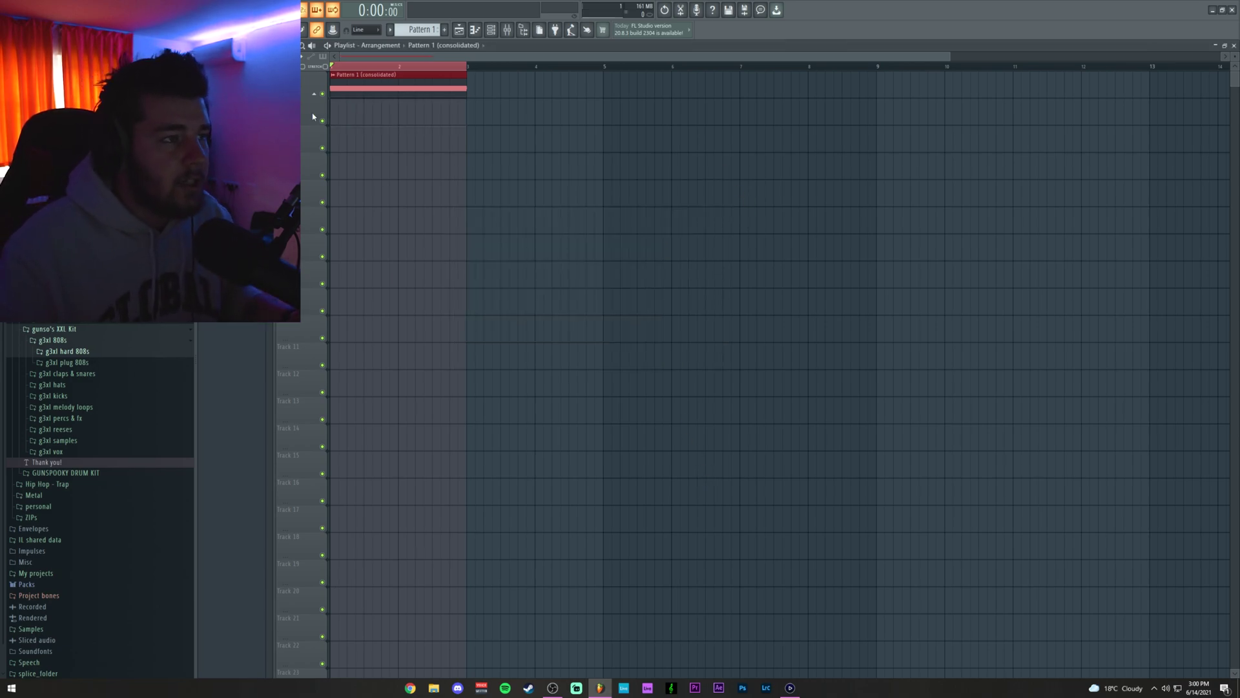
Create an automation clip for the consolidated audio clip's channel volume
double_click(385, 87)
key("Escape")
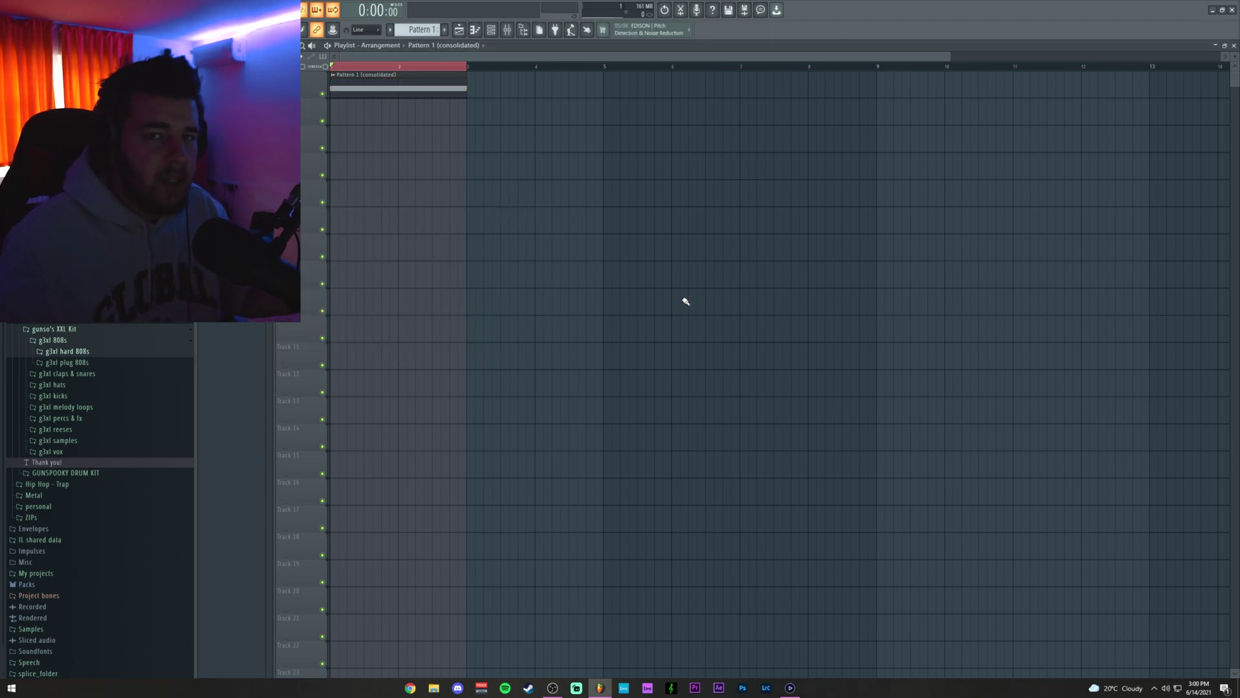
double_click(452, 87)
right_click(479, 184)
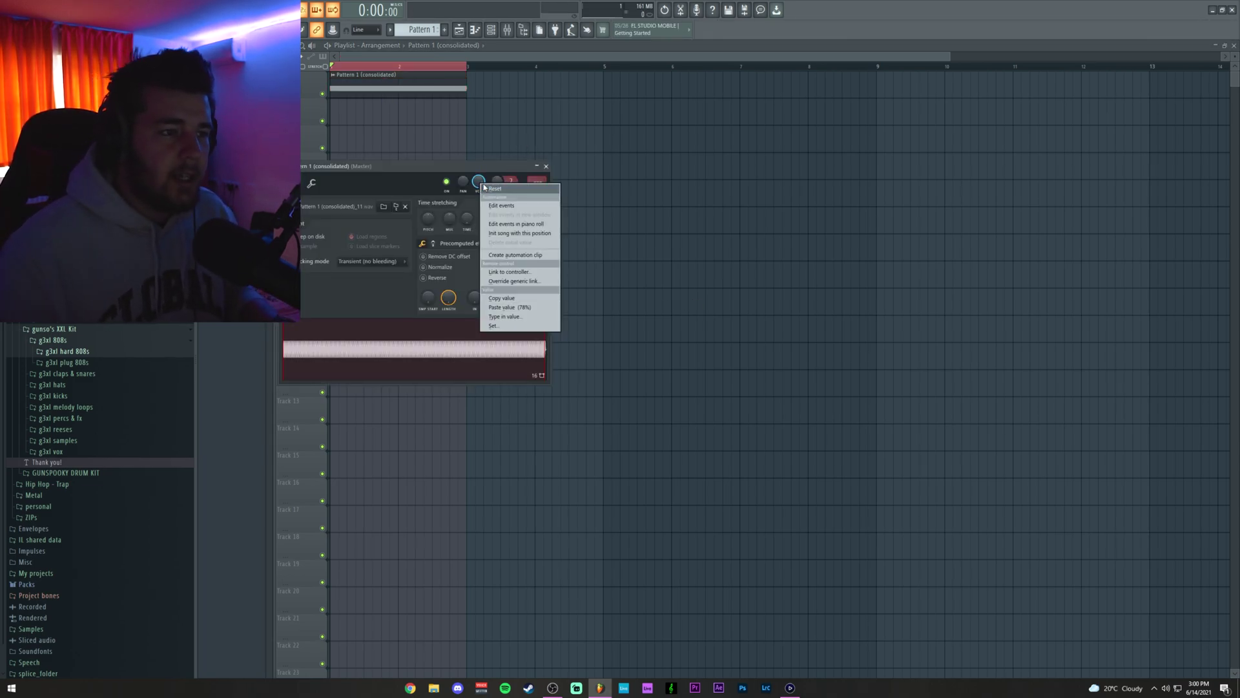
left_click(518, 255)
left_click(546, 166)
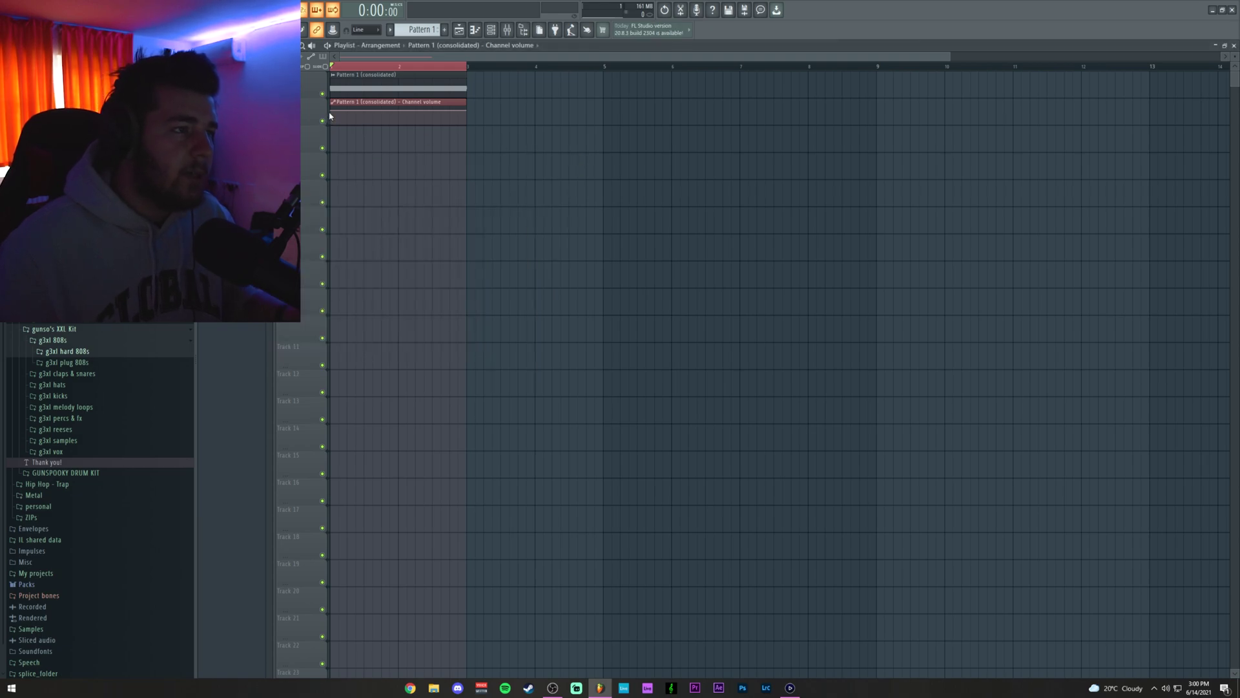
Lower the volume automation's end point to zero so the sound fades out over the clip
left_click(332, 103)
left_click(359, 265)
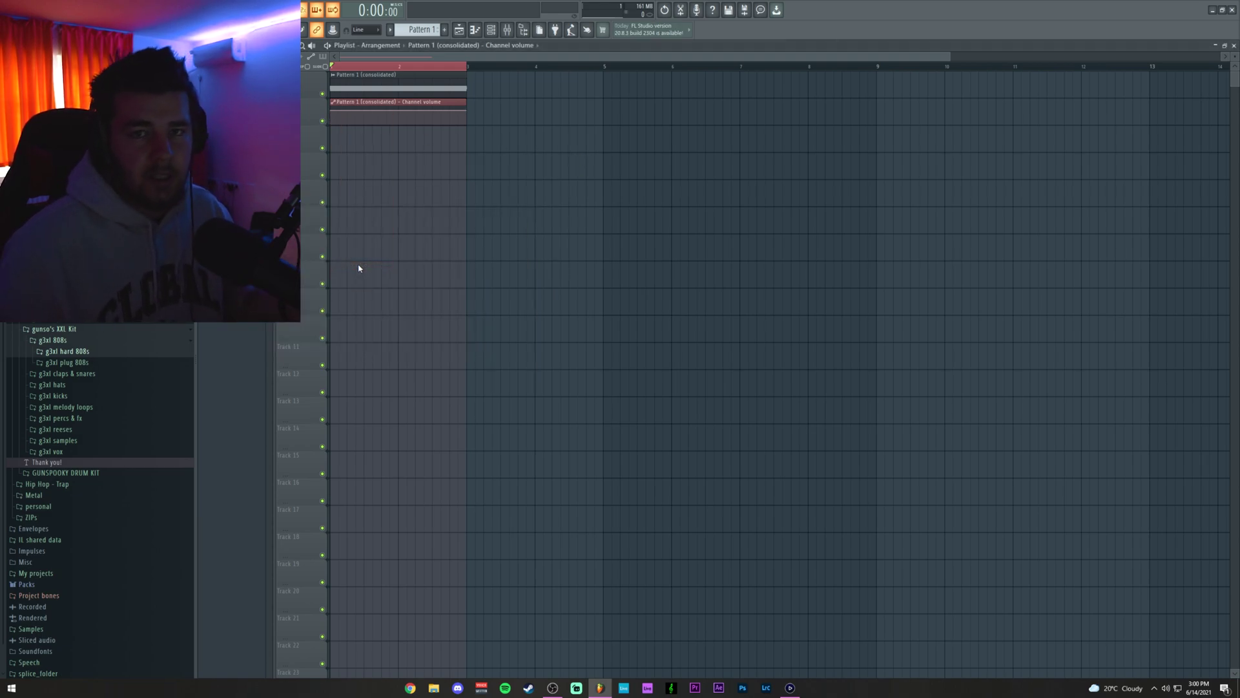
left_click_drag(466, 113, 470, 132)
Try delaying the volume fade with an extra automation point before bar 2, auditioning the result
right_click(415, 120)
left_click(443, 281)
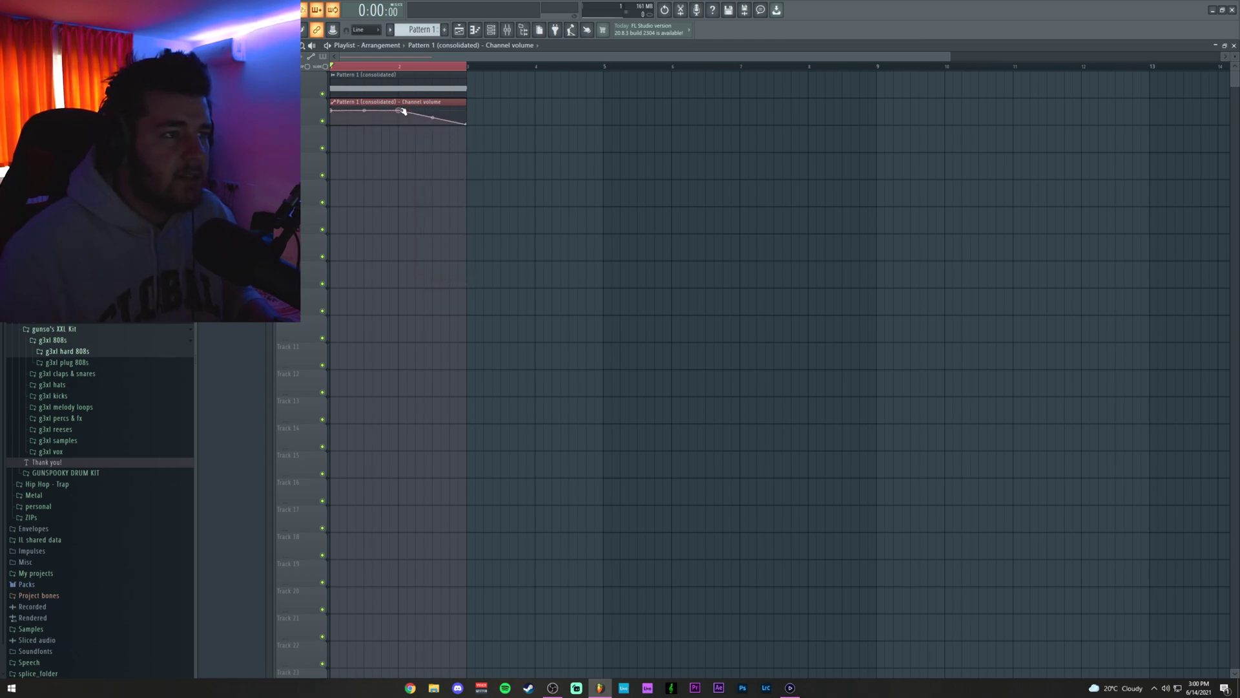
left_click_drag(403, 112, 376, 115)
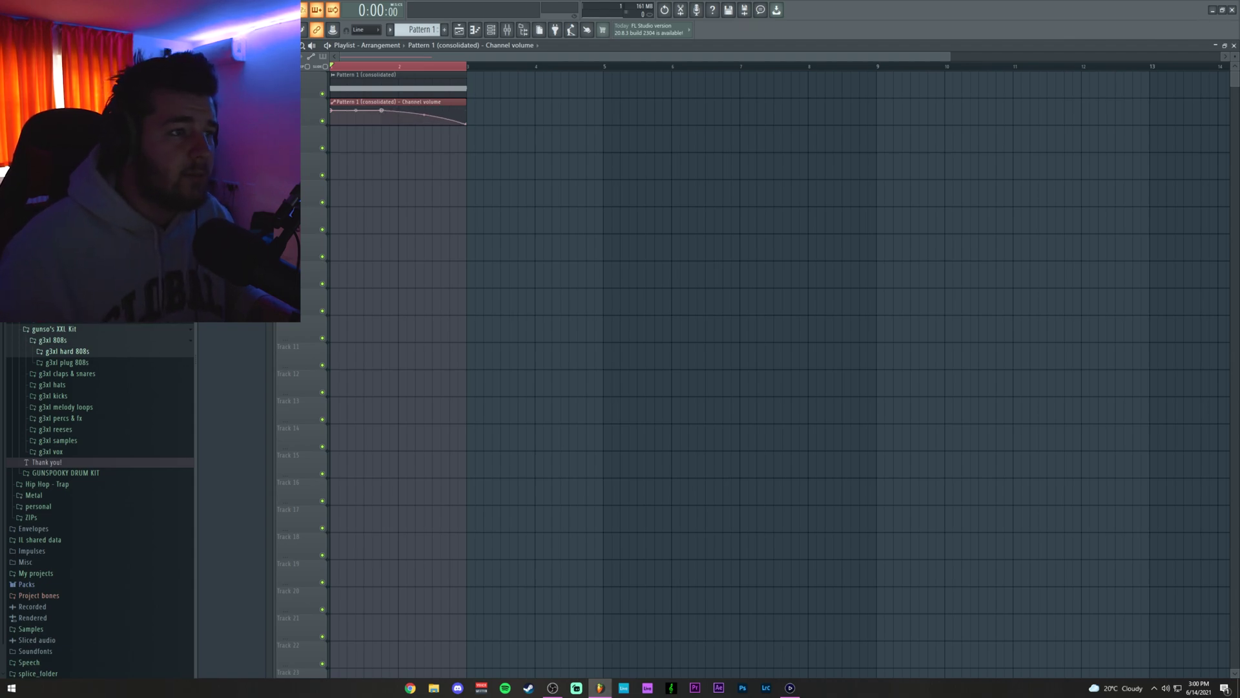
key("space")
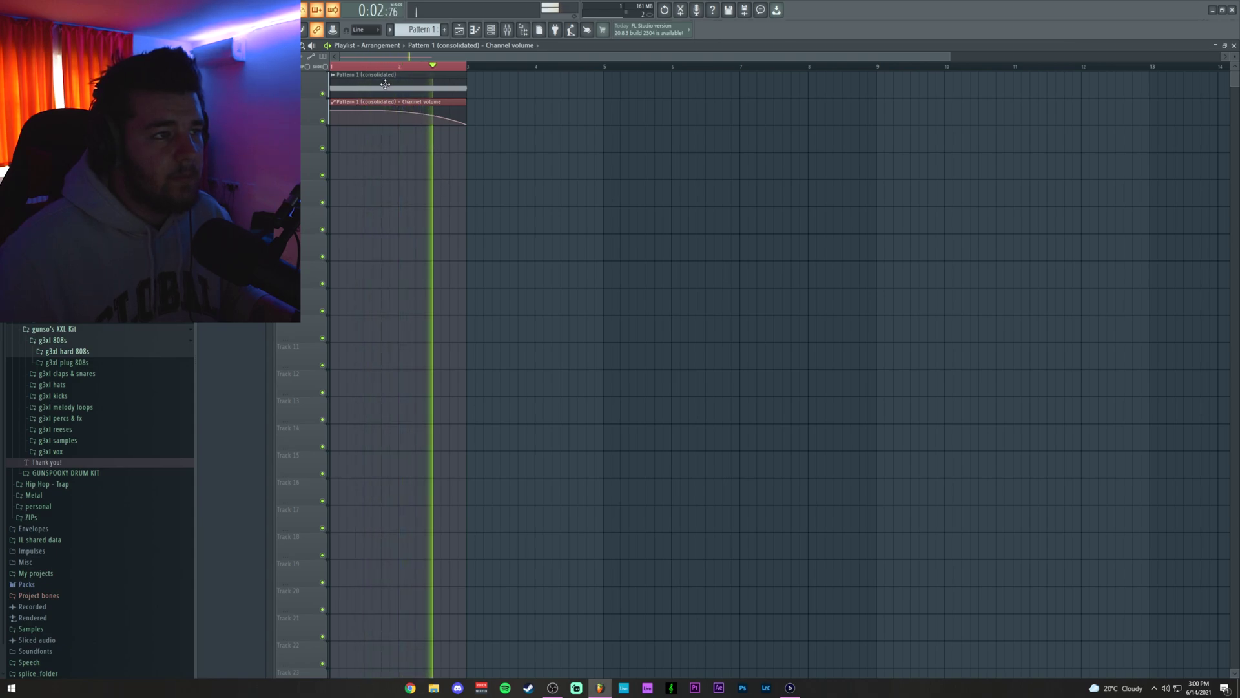
key("space")
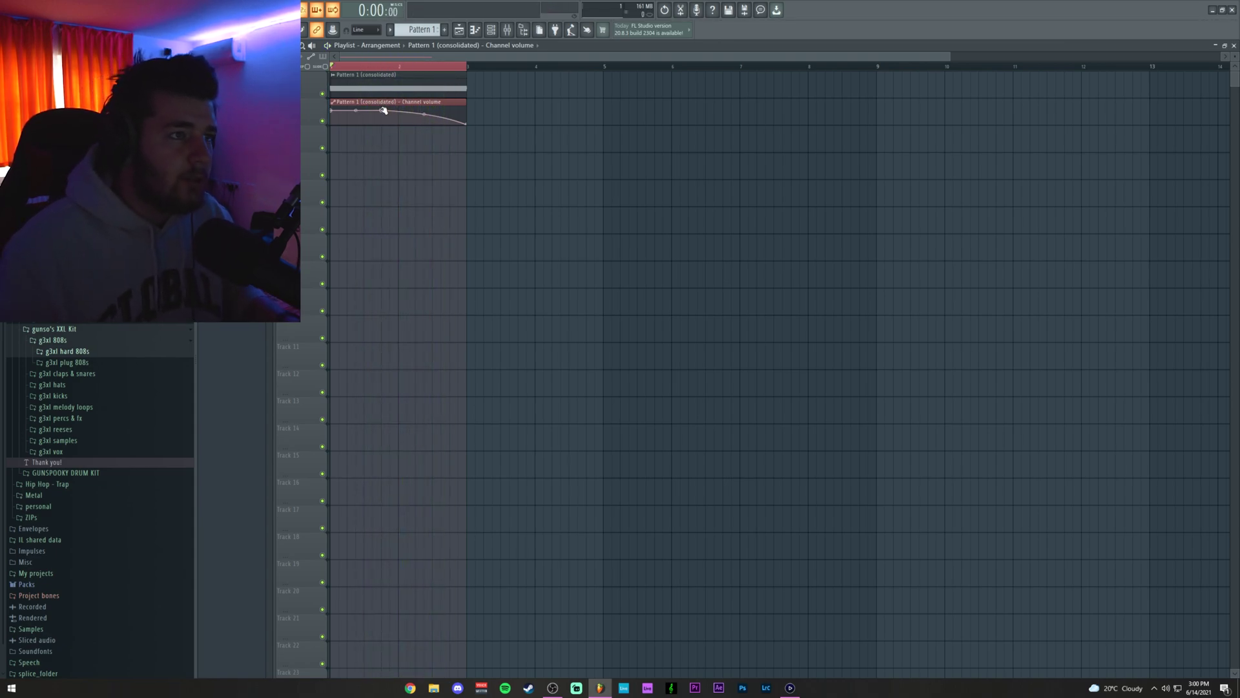
right_click(385, 116)
left_click(394, 126)
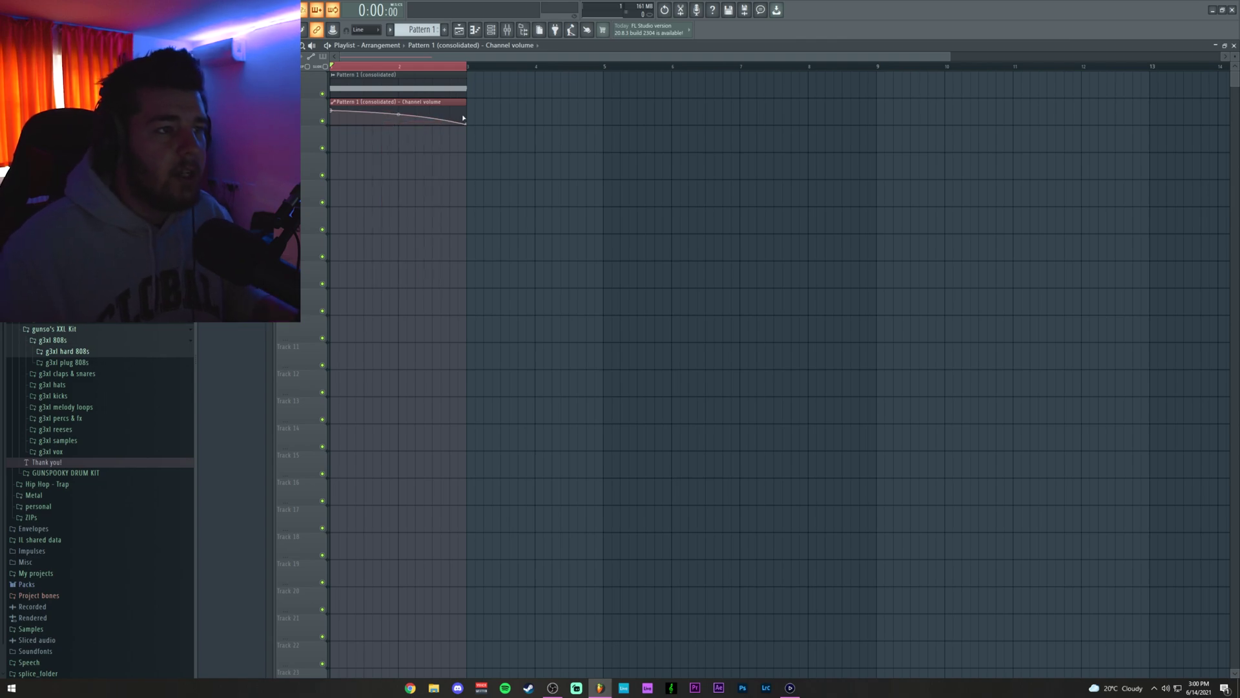
Shorten the curved volume automation and the consolidated audio clip to about one and a half bars, and clear the time selection
left_click_drag(466, 126, 438, 138)
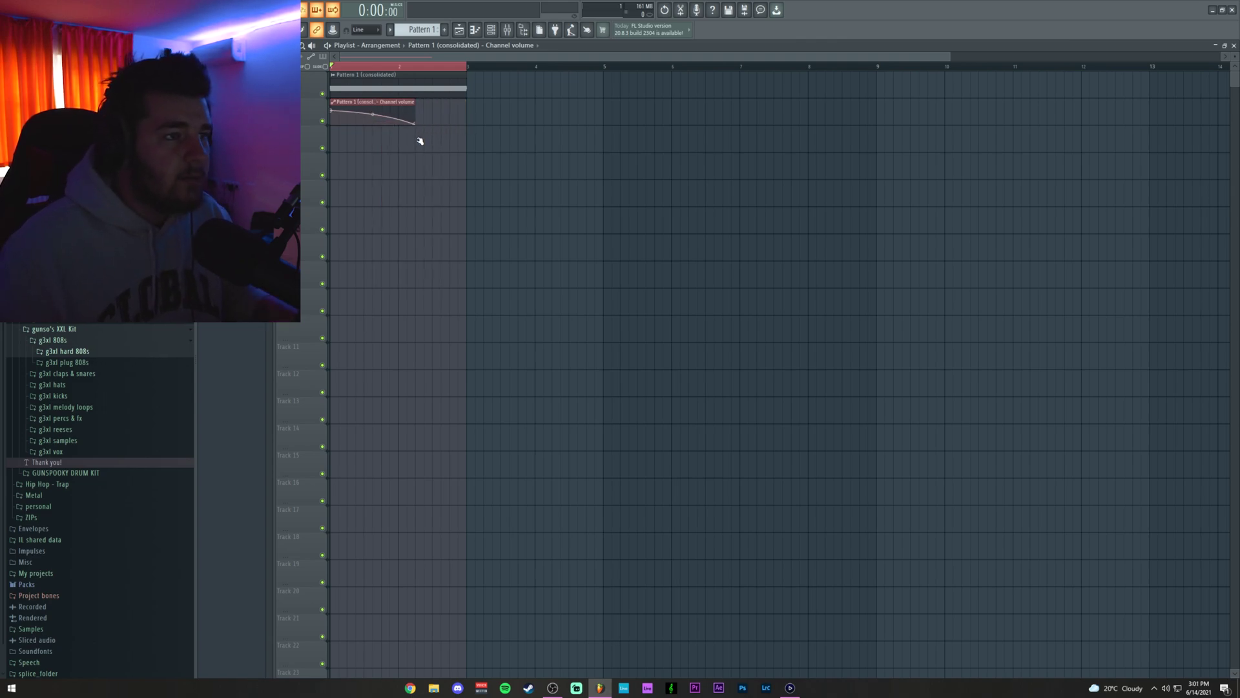
key("space")
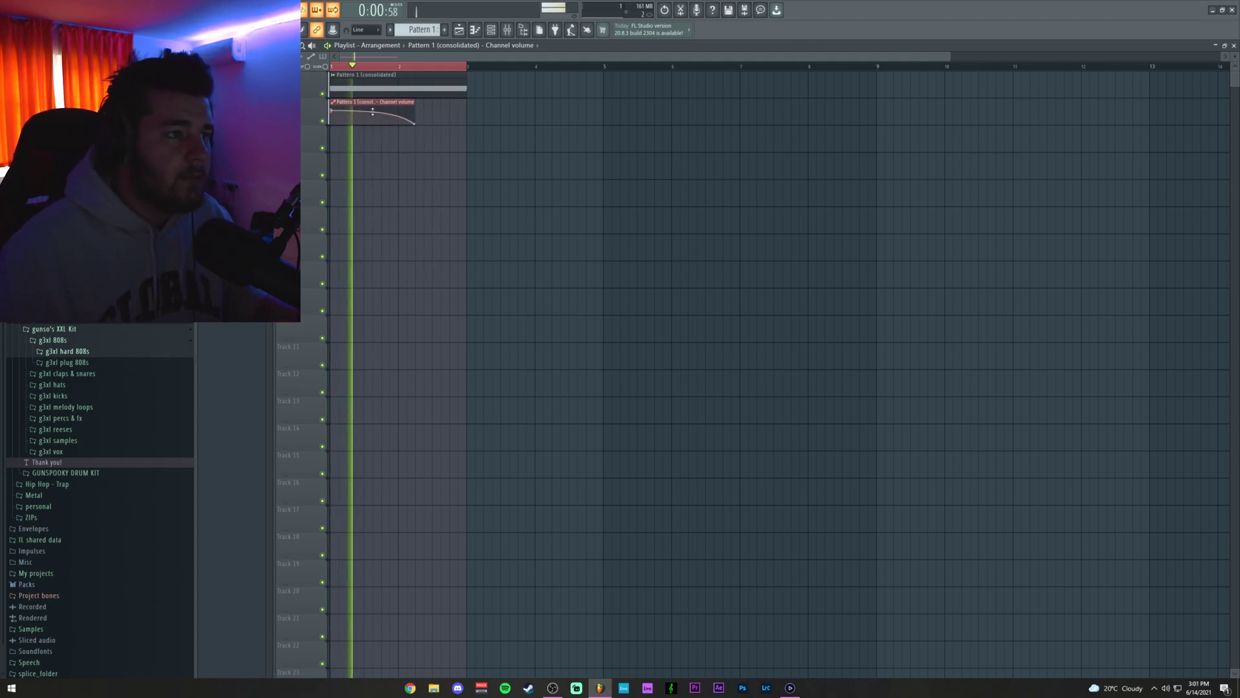
key("space")
key("space")
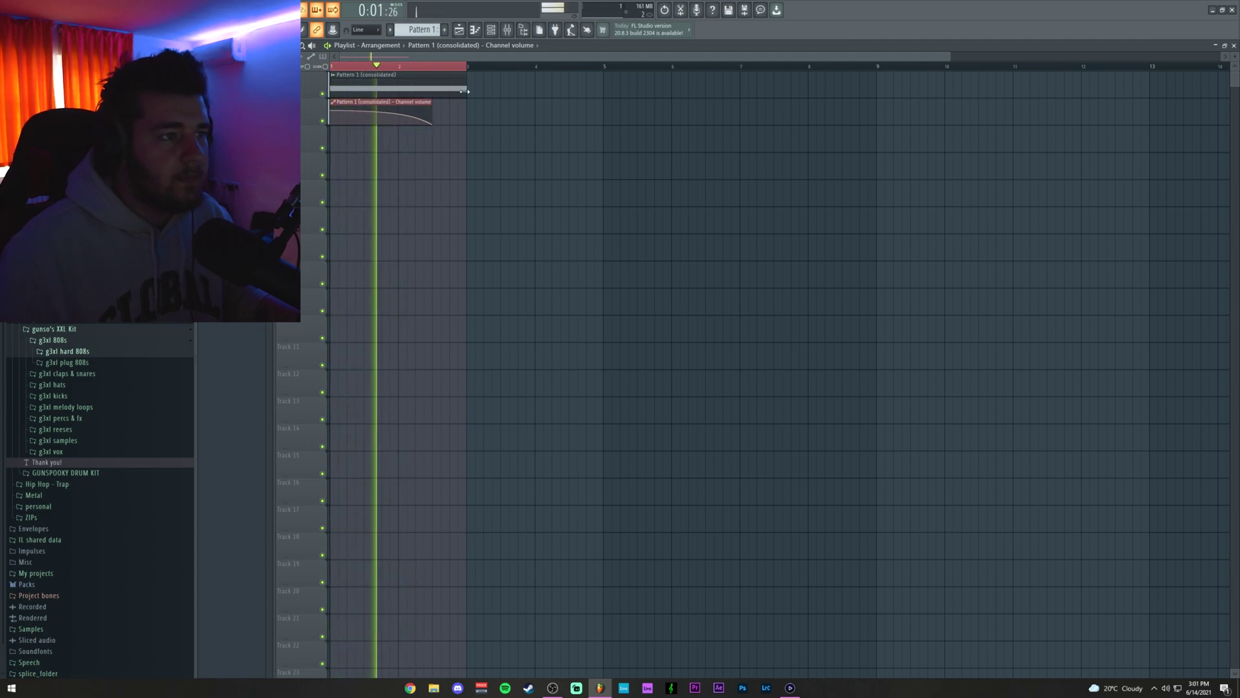
key("space")
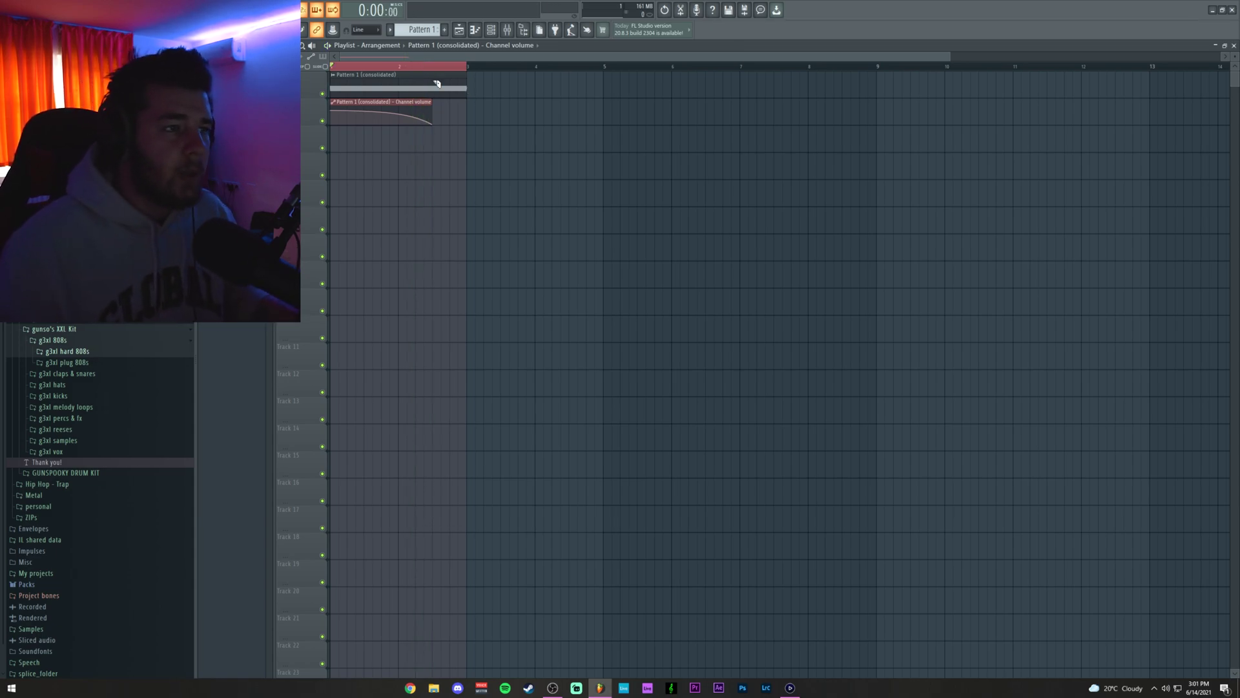
left_click_drag(435, 126, 433, 127)
left_click_drag(423, 67, 330, 67)
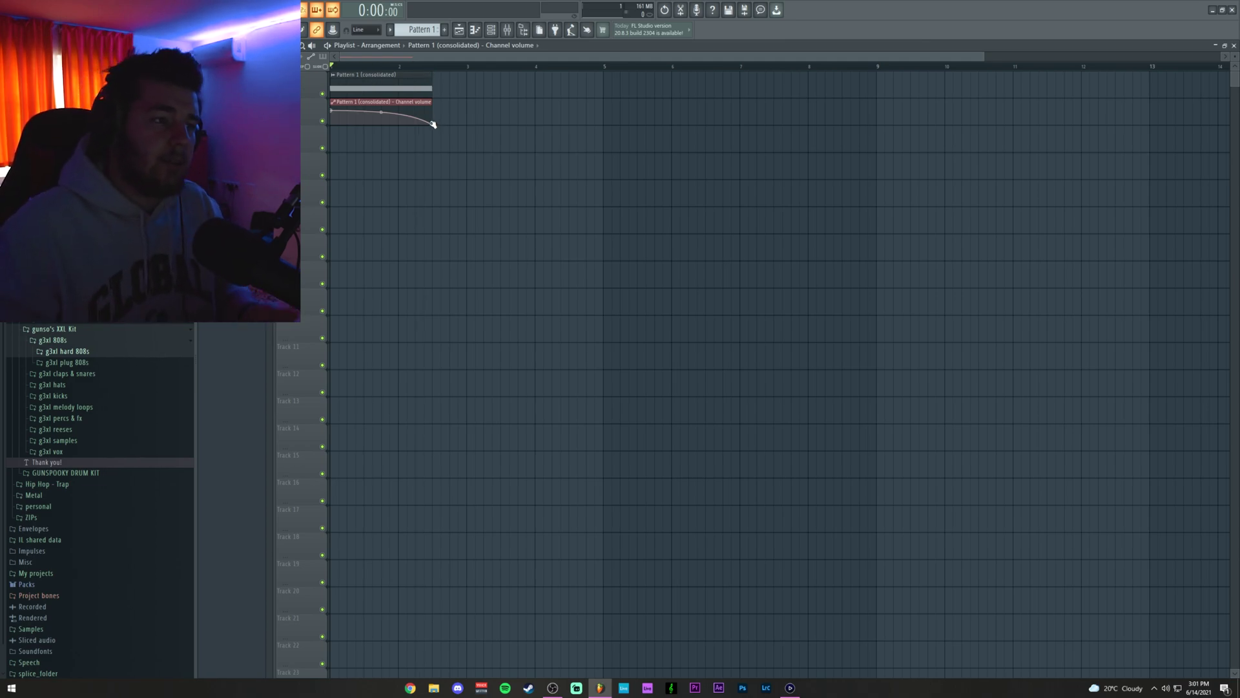
Route the consolidated audio clip to mixer track Insert 1
double_click(406, 89)
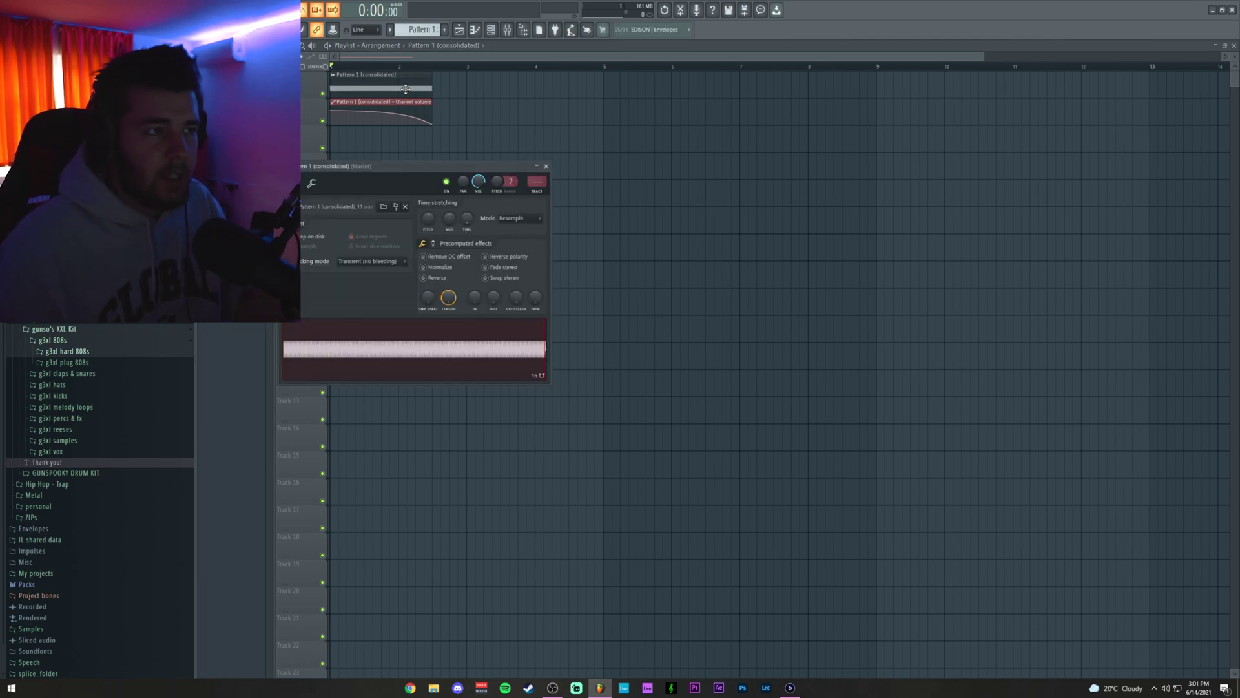
left_click(507, 30)
left_click(546, 166)
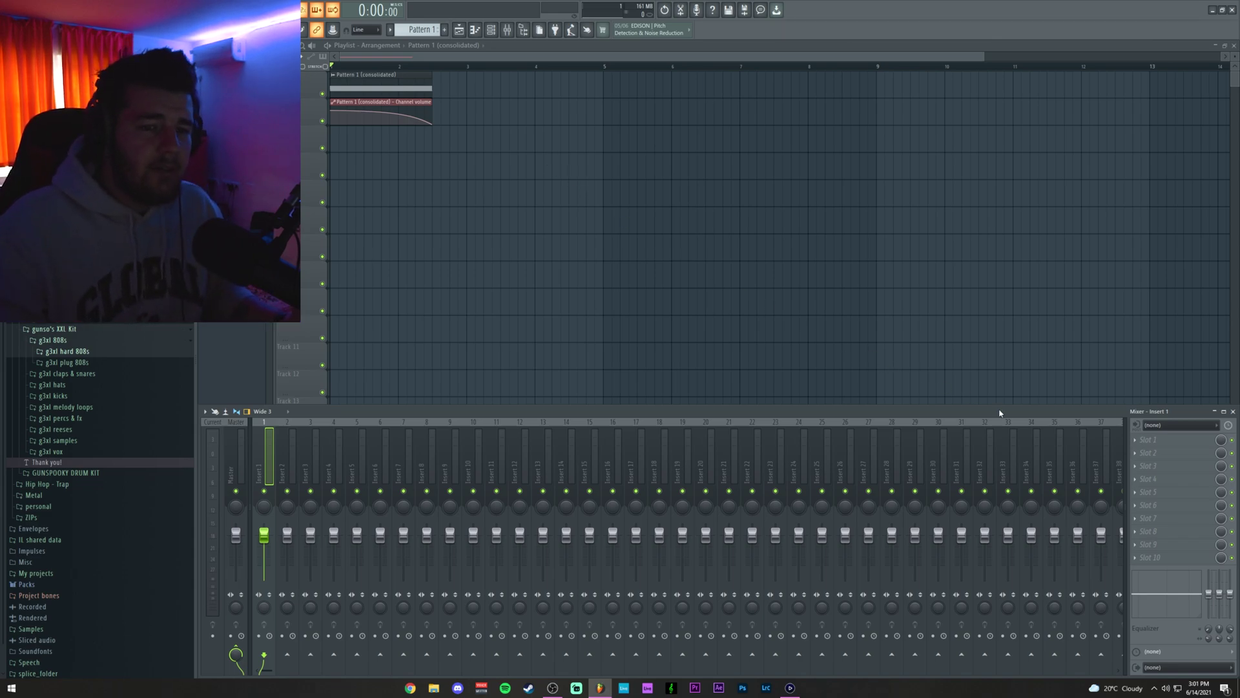
Load the NANI distortion plugin into the first effect slot of Insert 1
left_click(1145, 442)
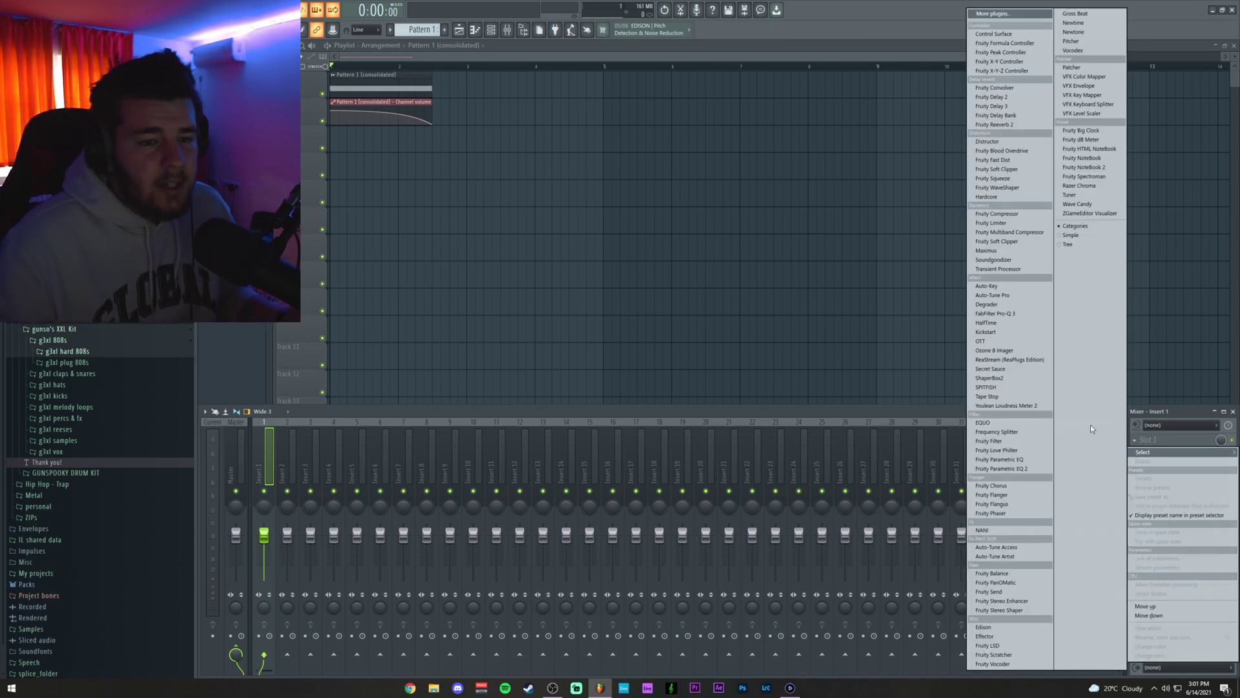
left_click(782, 393)
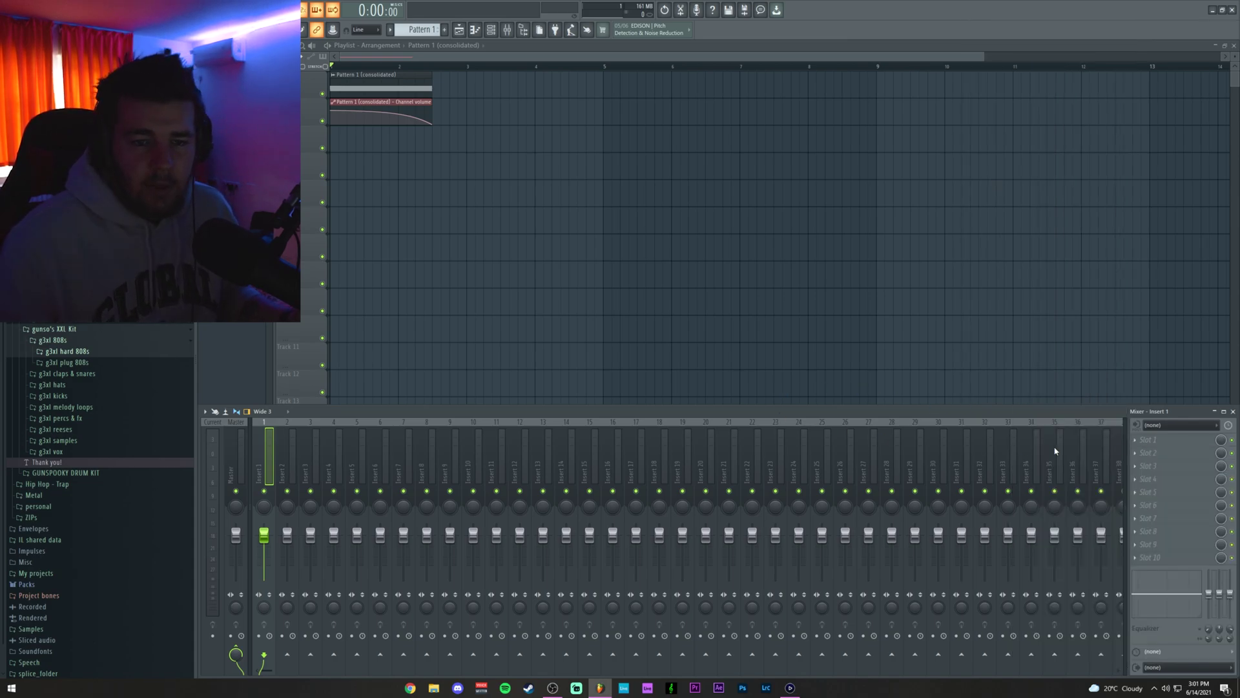
left_click(1138, 442)
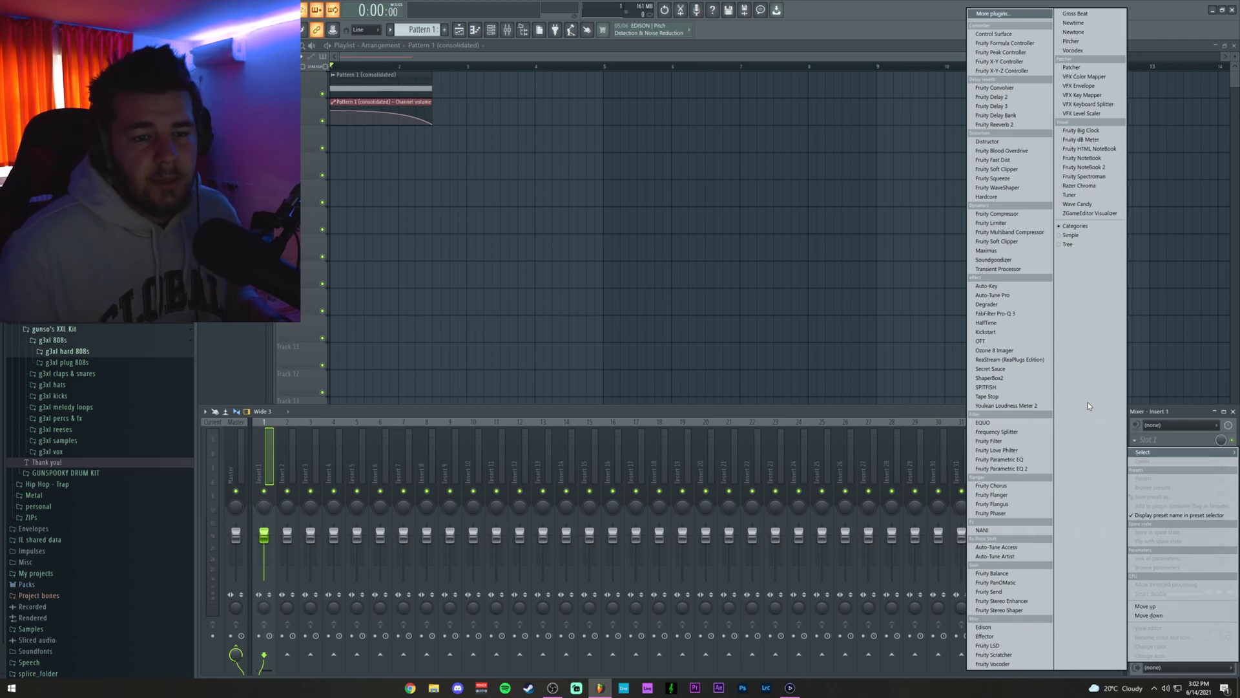
left_click(1010, 530)
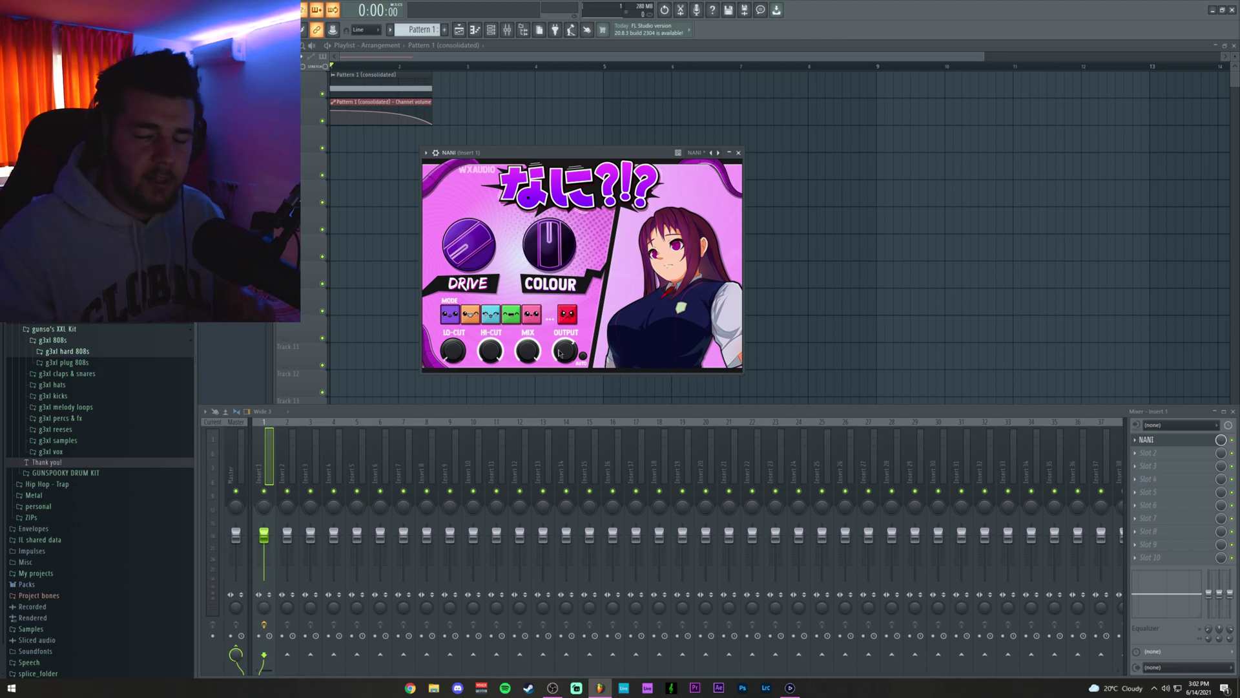
Raise the Drive amount in NANI, audition the distorted clip and close the open plugin and mixer windows
left_click_drag(461, 253, 461, 233)
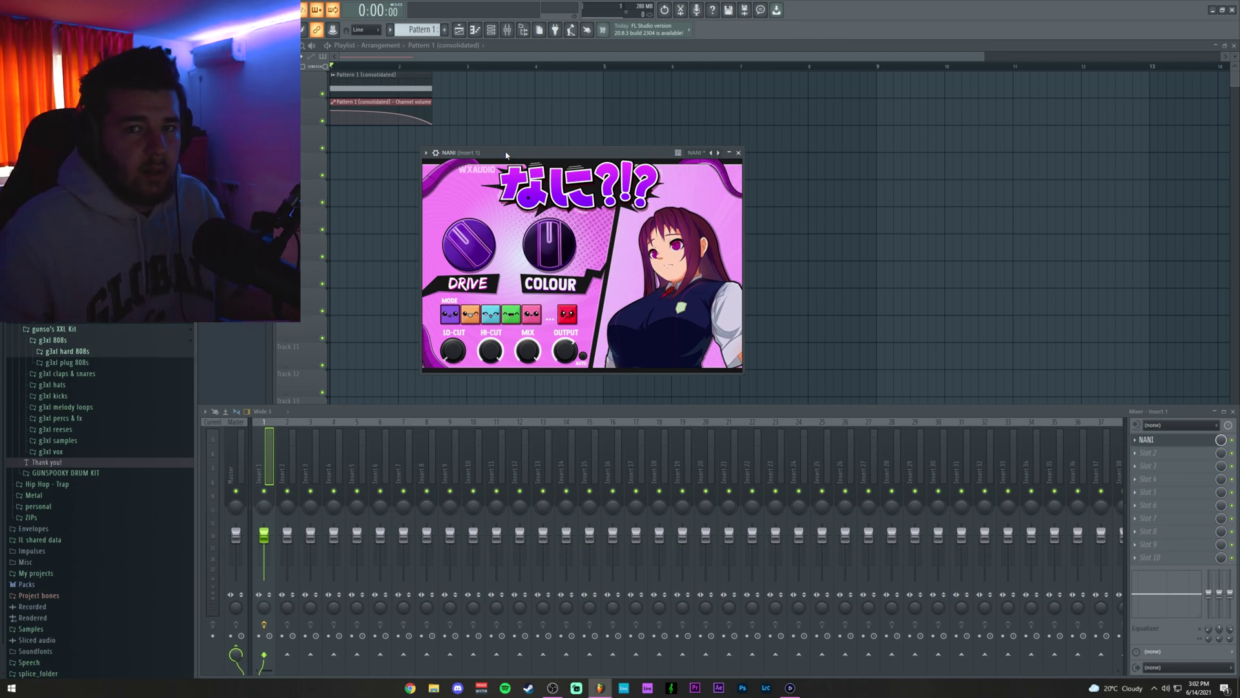
key("space")
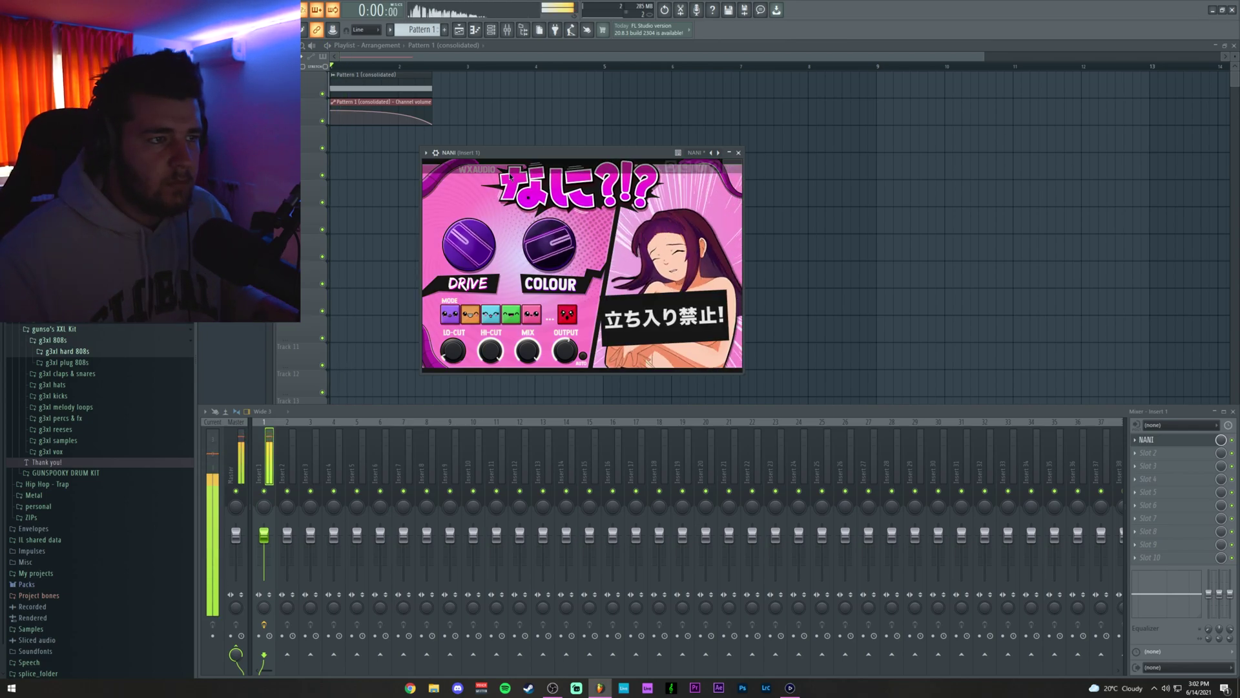
key("F12")
Lower the time-stretching pitch of the consolidated clip's sample, set its stretch mode to e3 generic and start auditioning it
double_click(387, 88)
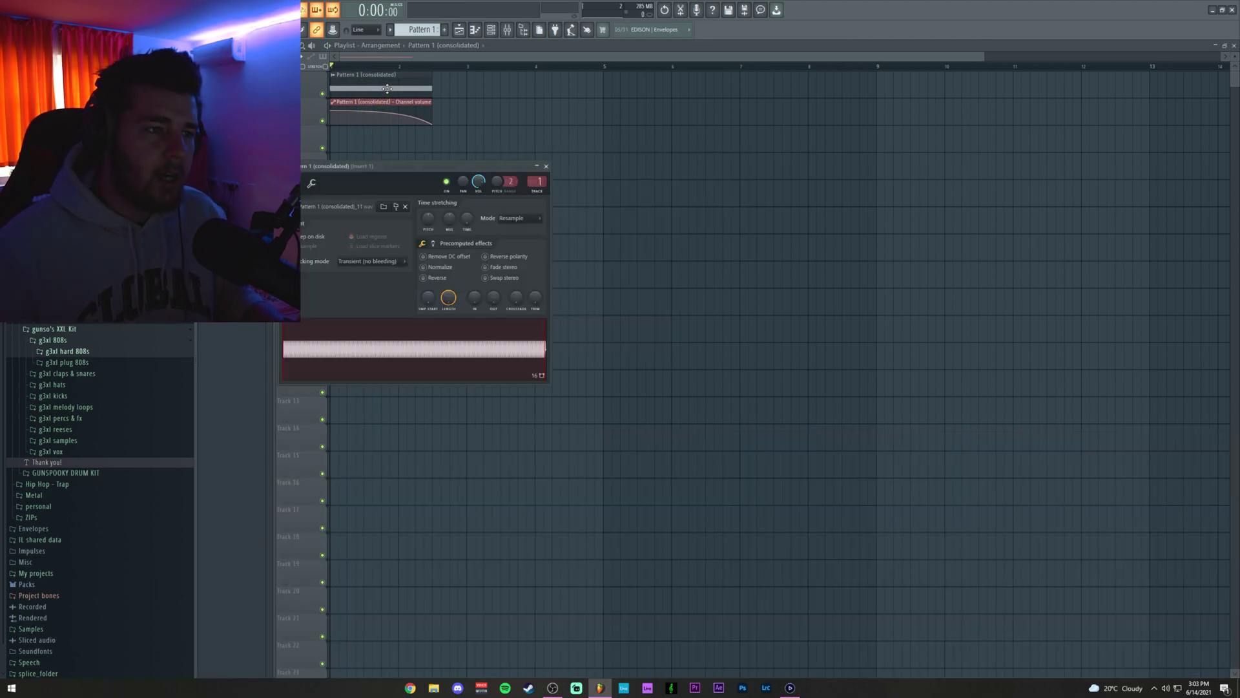
left_click_drag(428, 219, 428, 249)
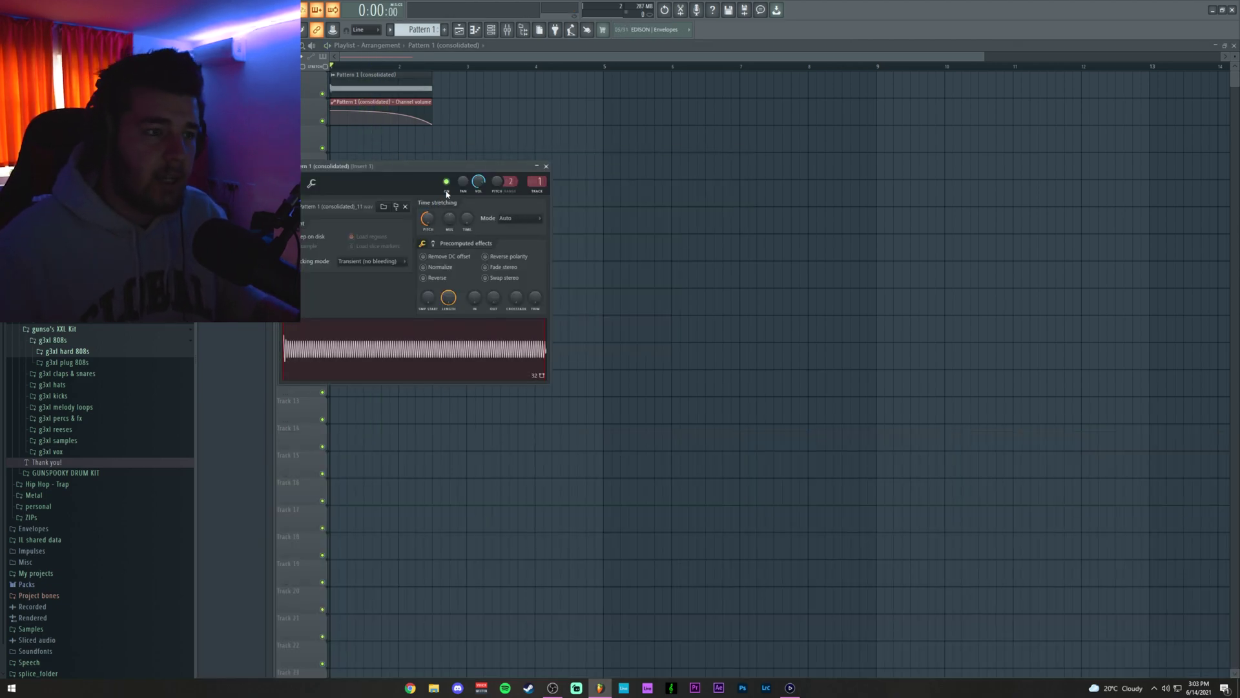
left_click(513, 219)
left_click(513, 252)
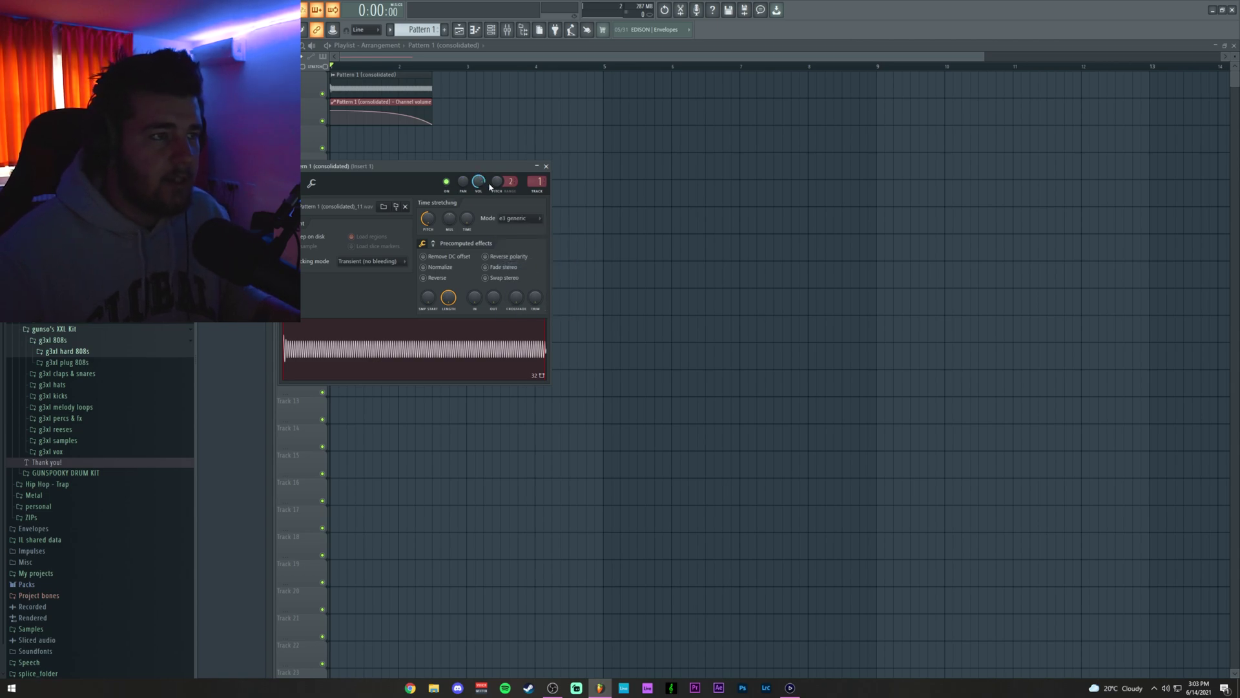
key("space")
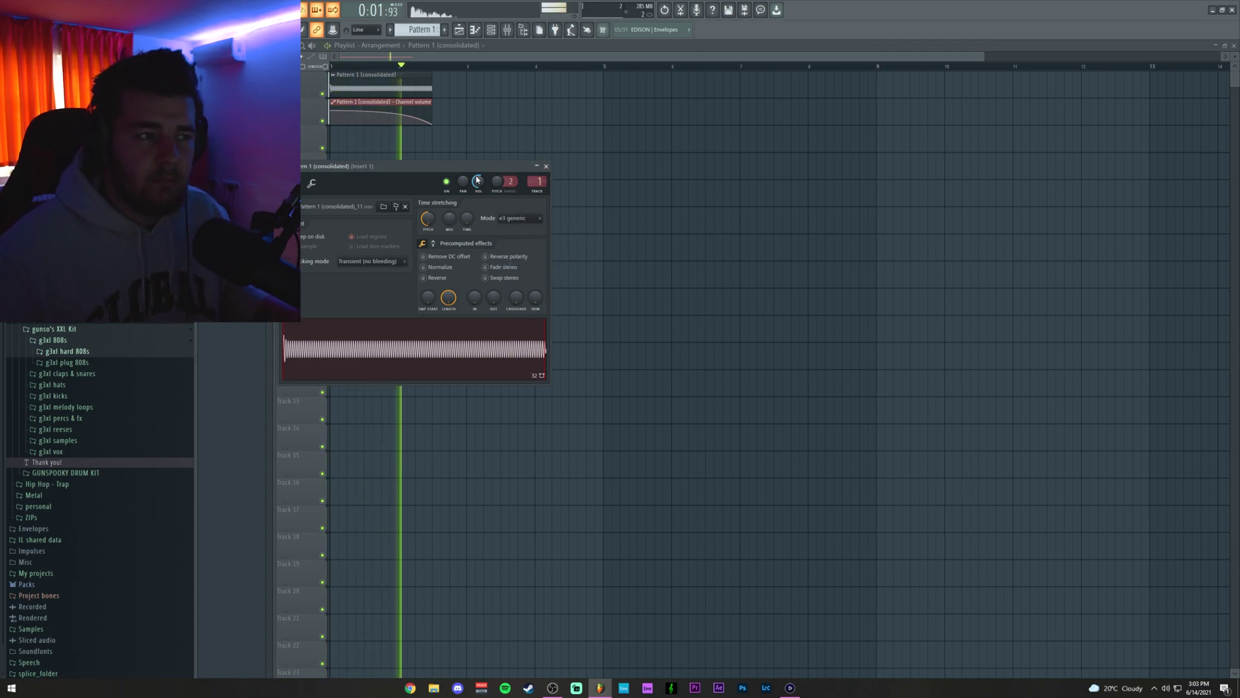
Normalize the consolidated clip's sample and play it back to compare the level
left_click(423, 266)
key("space")
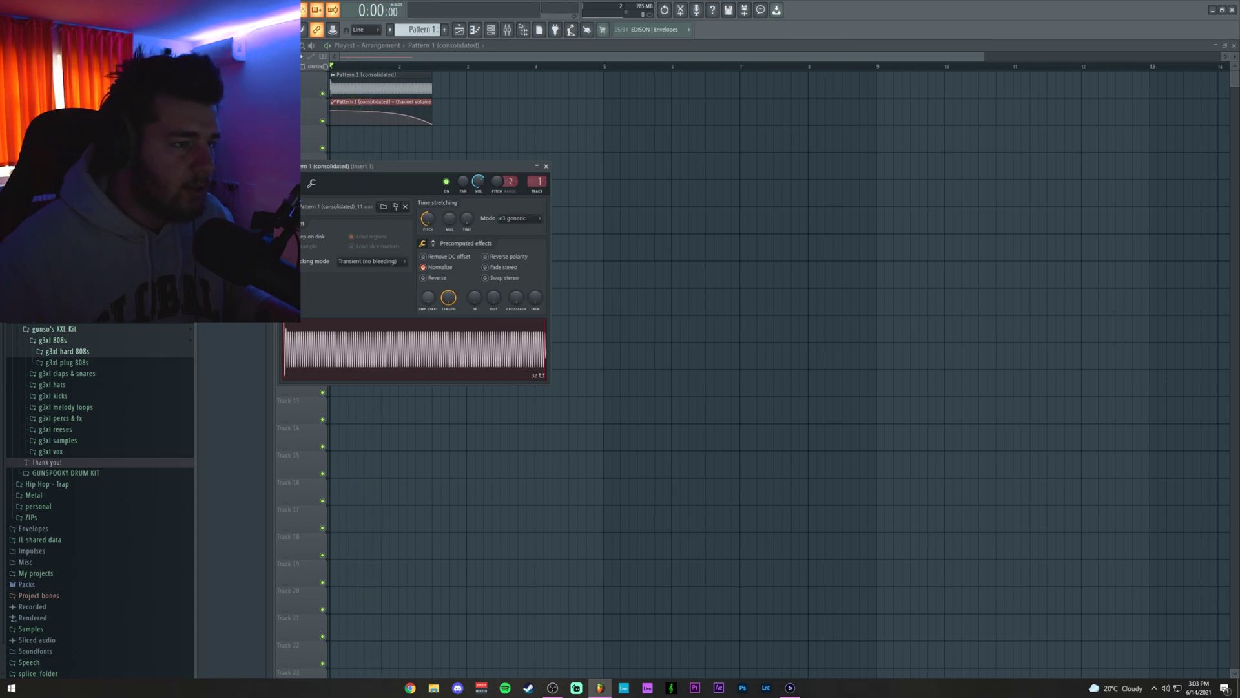
key("space")
key("space")
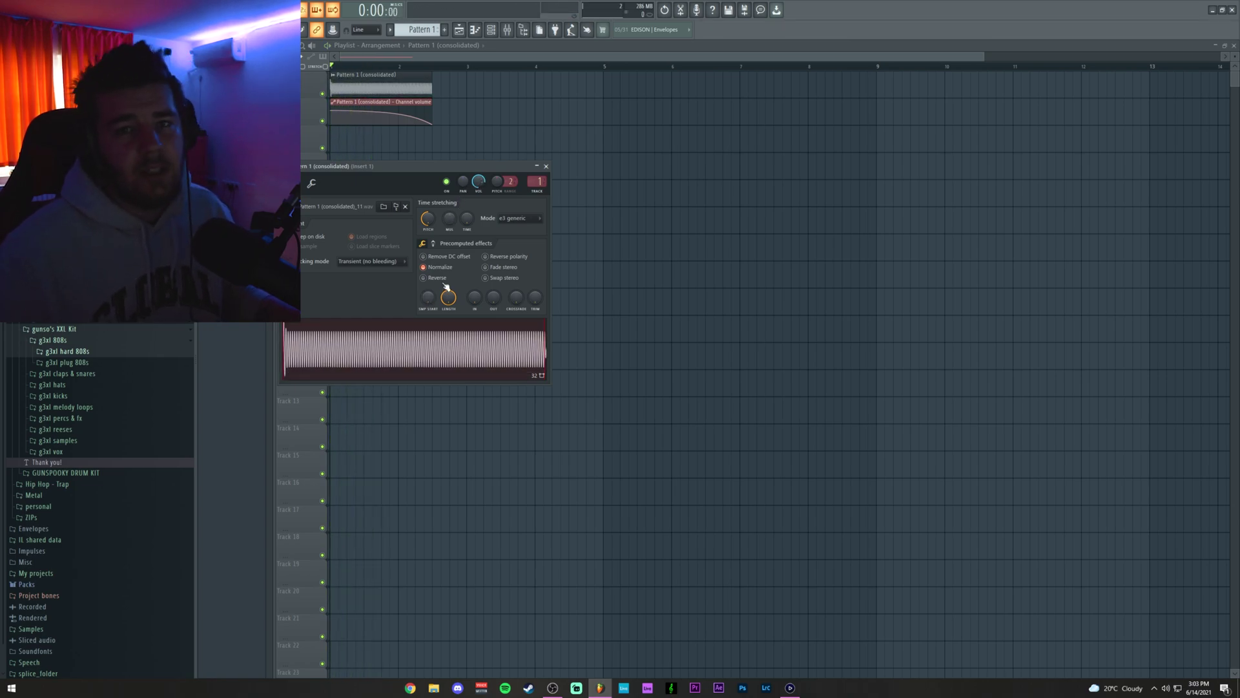
Try a very short fade-in at the start of the volume automation, using a copied value on an extra point, and audition it
scroll(355, 66, "up", 6)
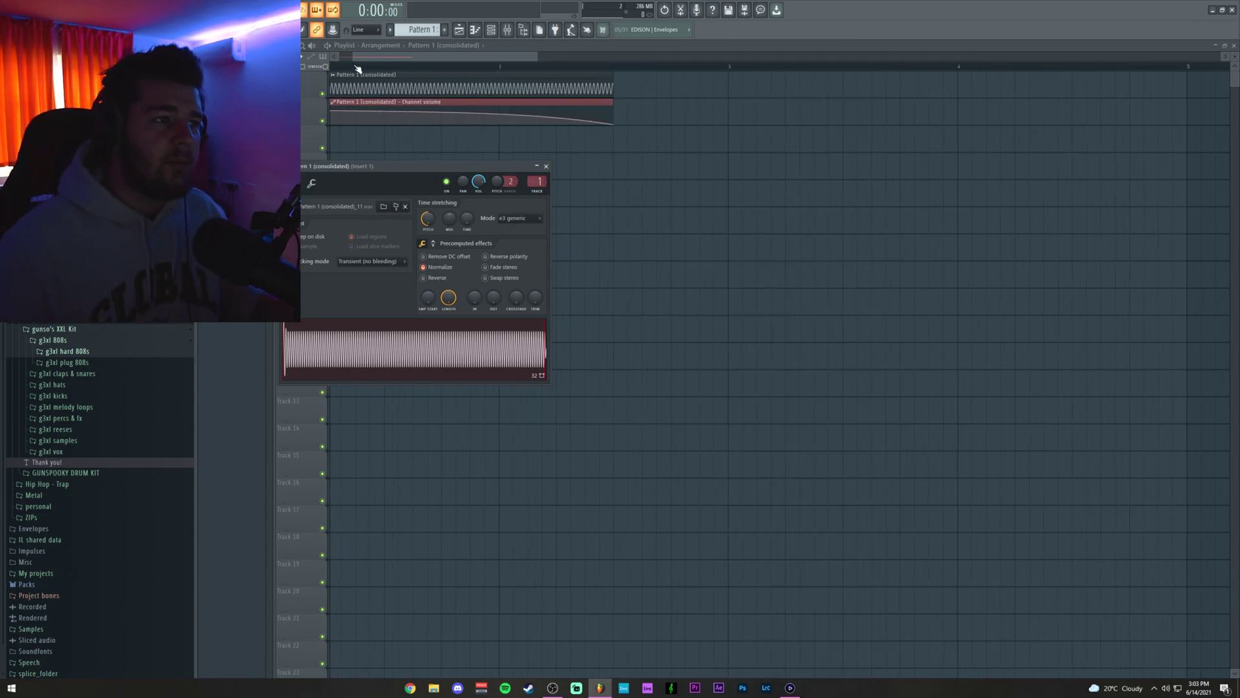
left_click(361, 57)
right_click(334, 117)
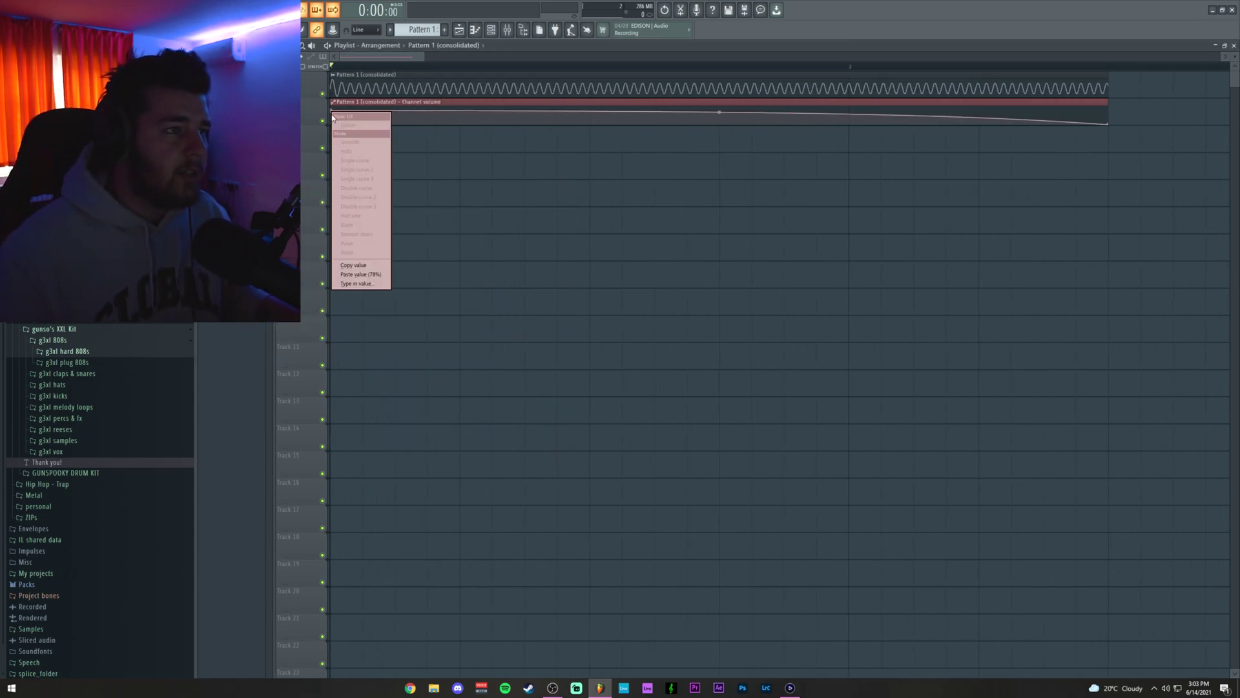
left_click(365, 265)
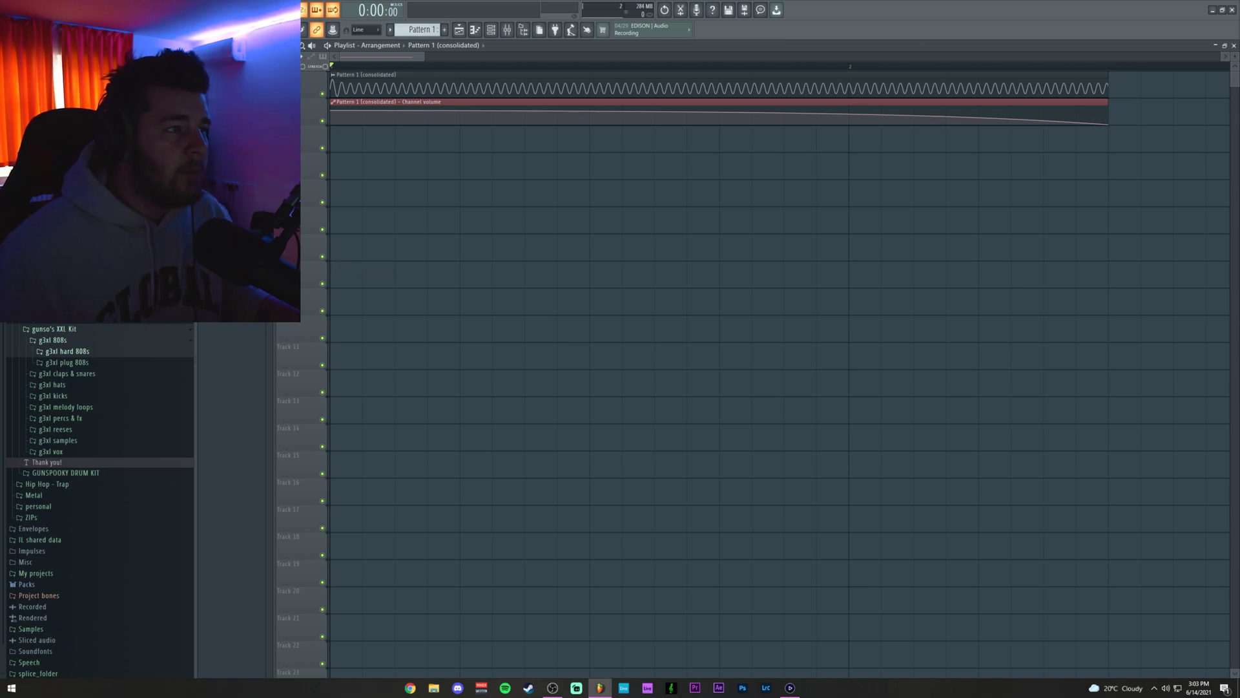
right_click(346, 111)
left_click(378, 275)
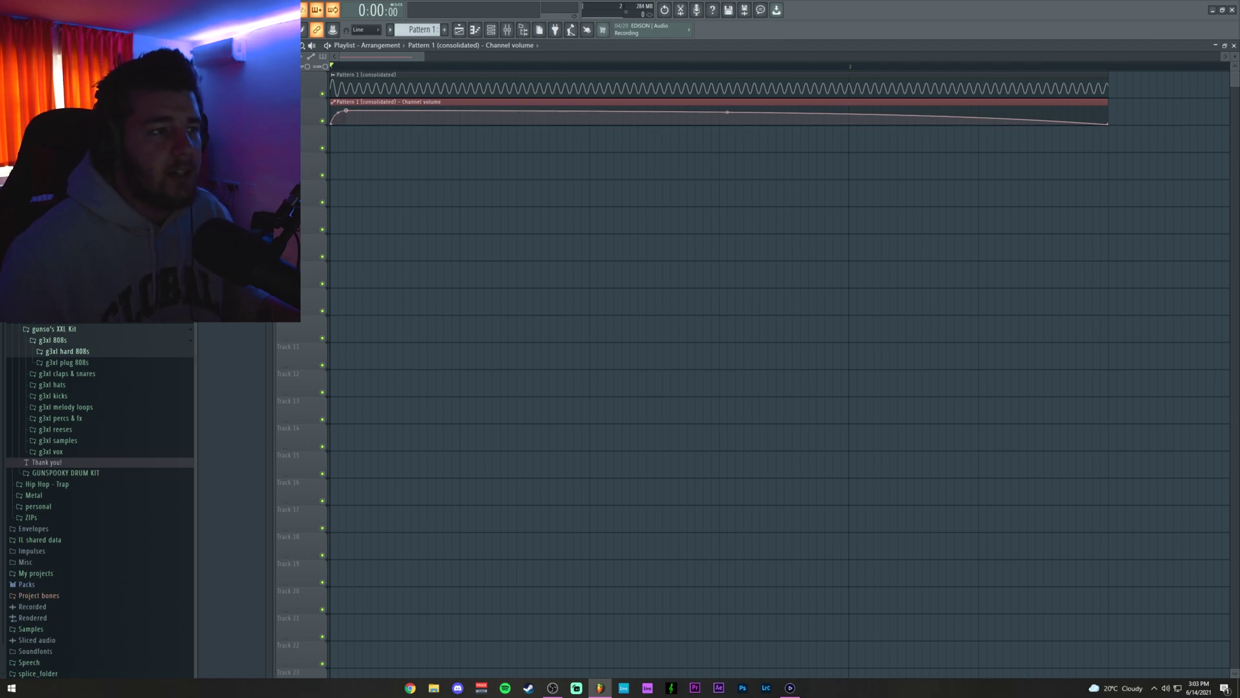
key("space")
key("space")
key("space")
key("space")
Remove the fade-in from the volume automation by setting its start point back to the copied 78% value
right_click(331, 124)
left_click(348, 112)
right_click(329, 126)
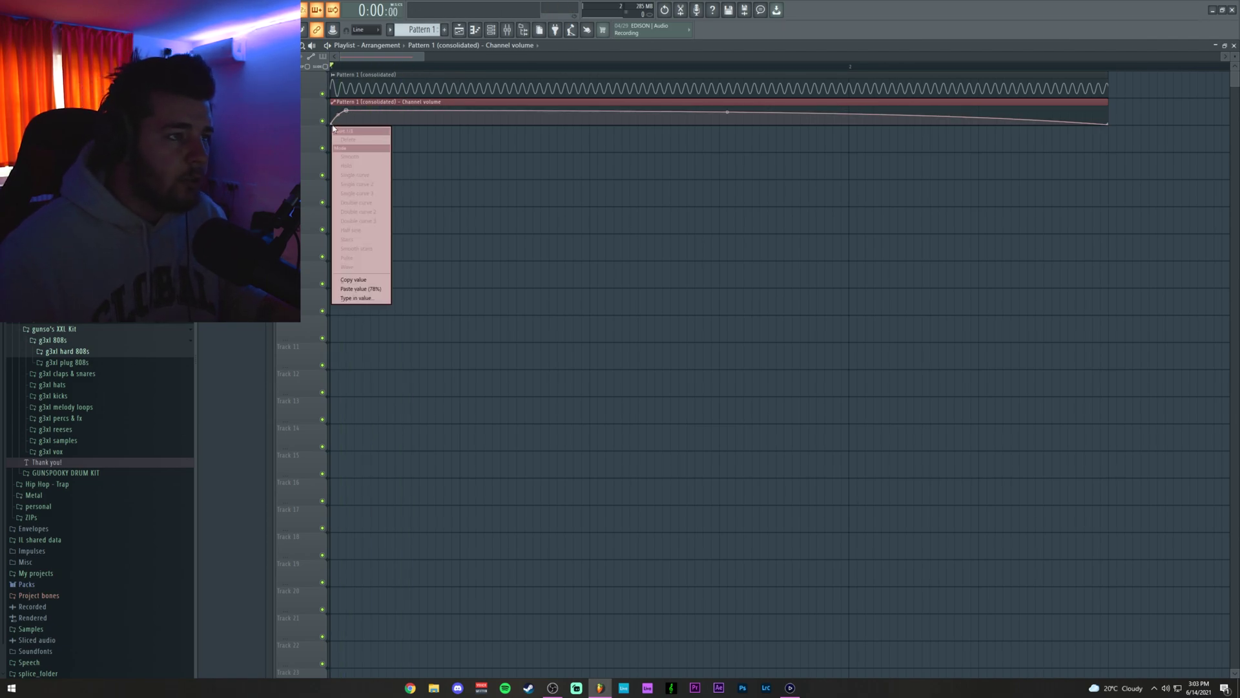
left_click(361, 288)
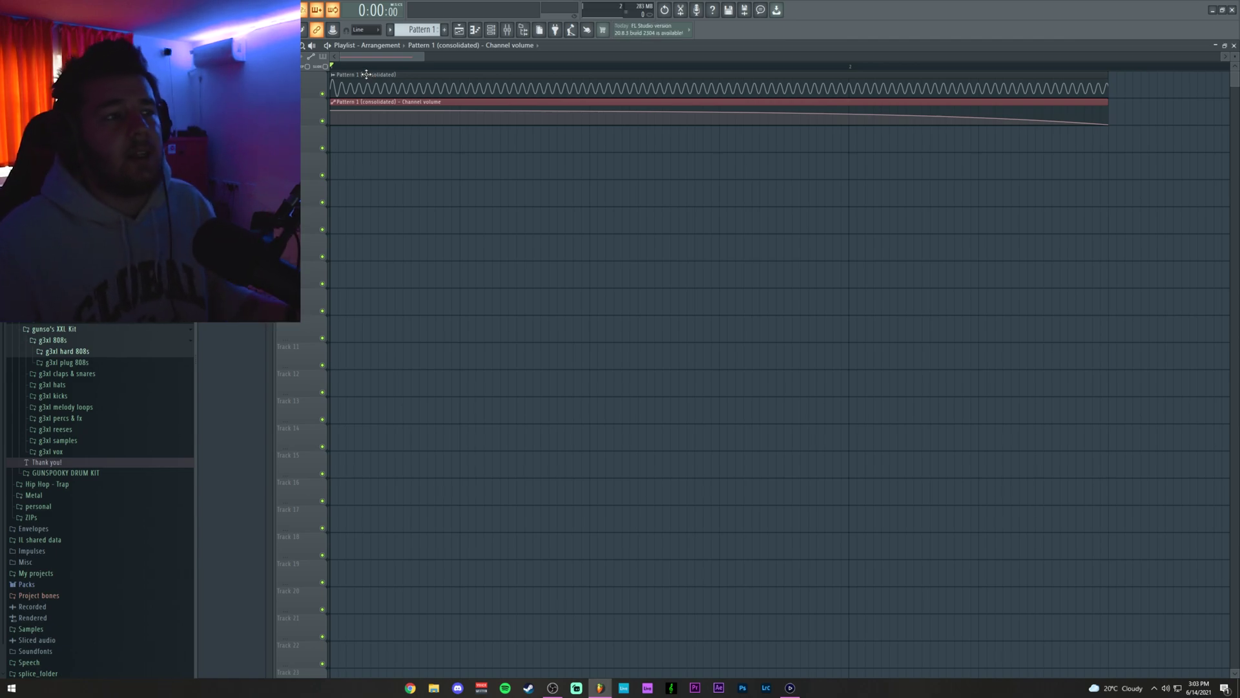
Reopen NANI from the mixer's Insert 1 and audition the distorted clip
scroll(371, 71, "down", 5)
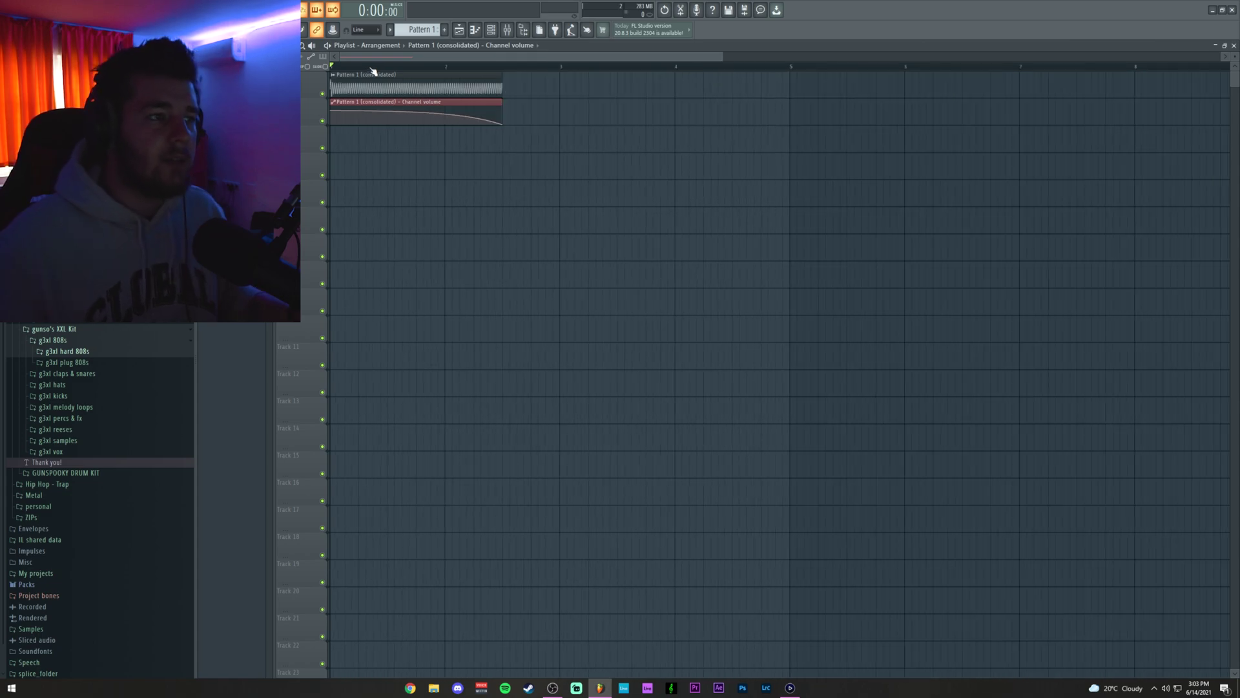
left_click(477, 30)
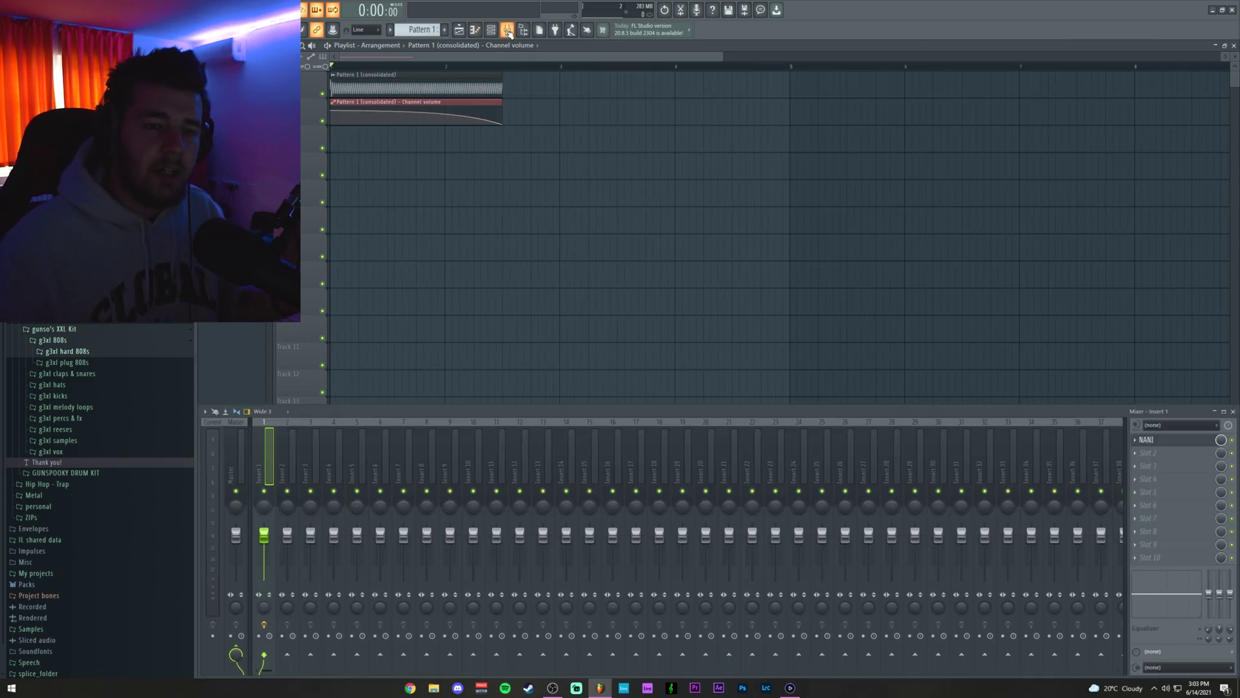
left_click(1167, 445)
key("space")
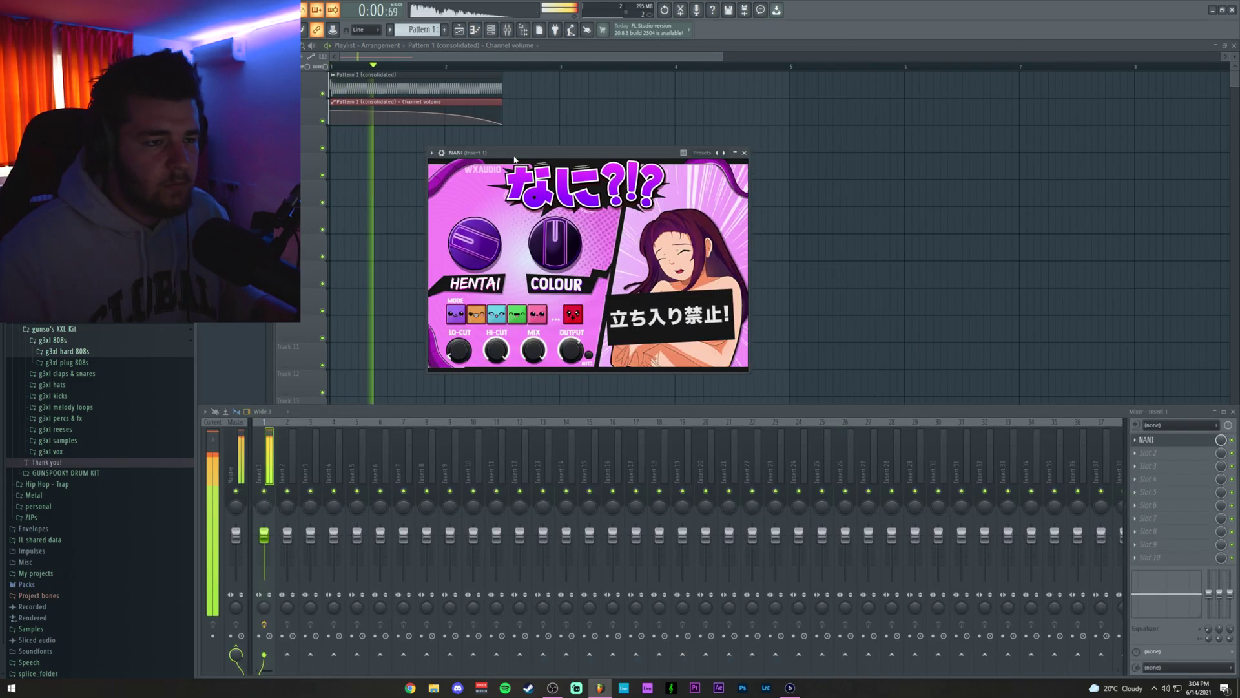
key("space")
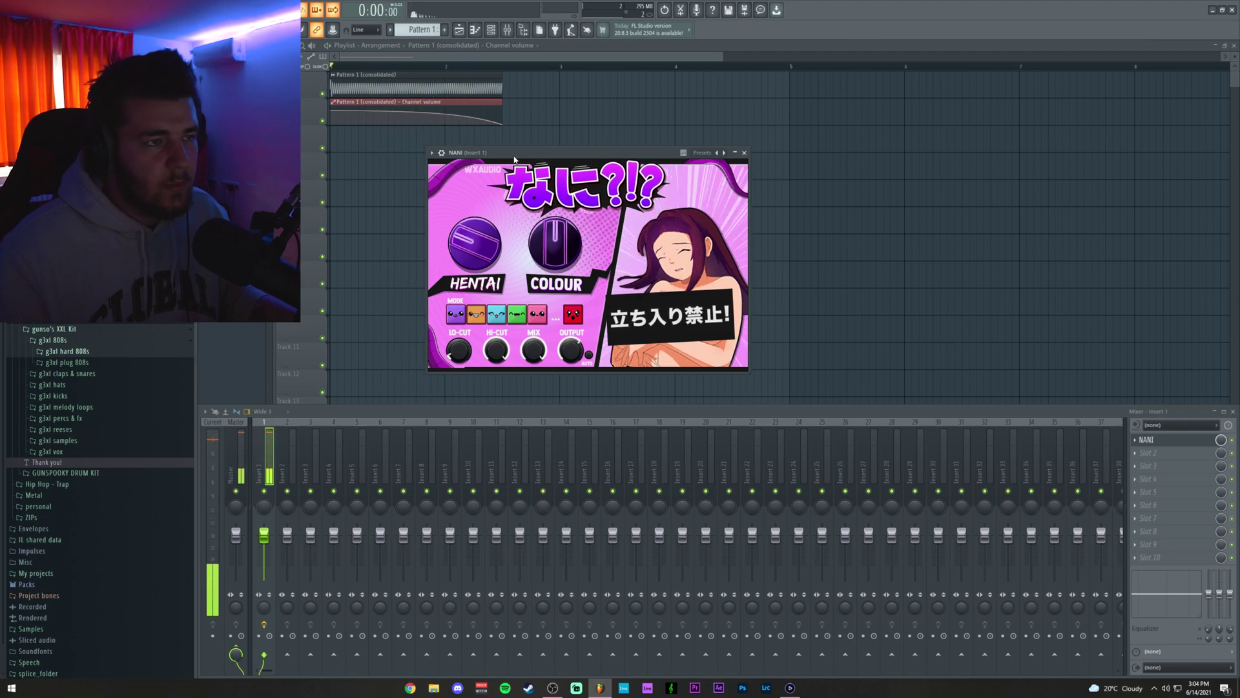
Load Fruity Parametric EQ 2 into slot 2 of Insert 1, make band 1 a steep low-frequency high-pass and audition it
left_click(1138, 453)
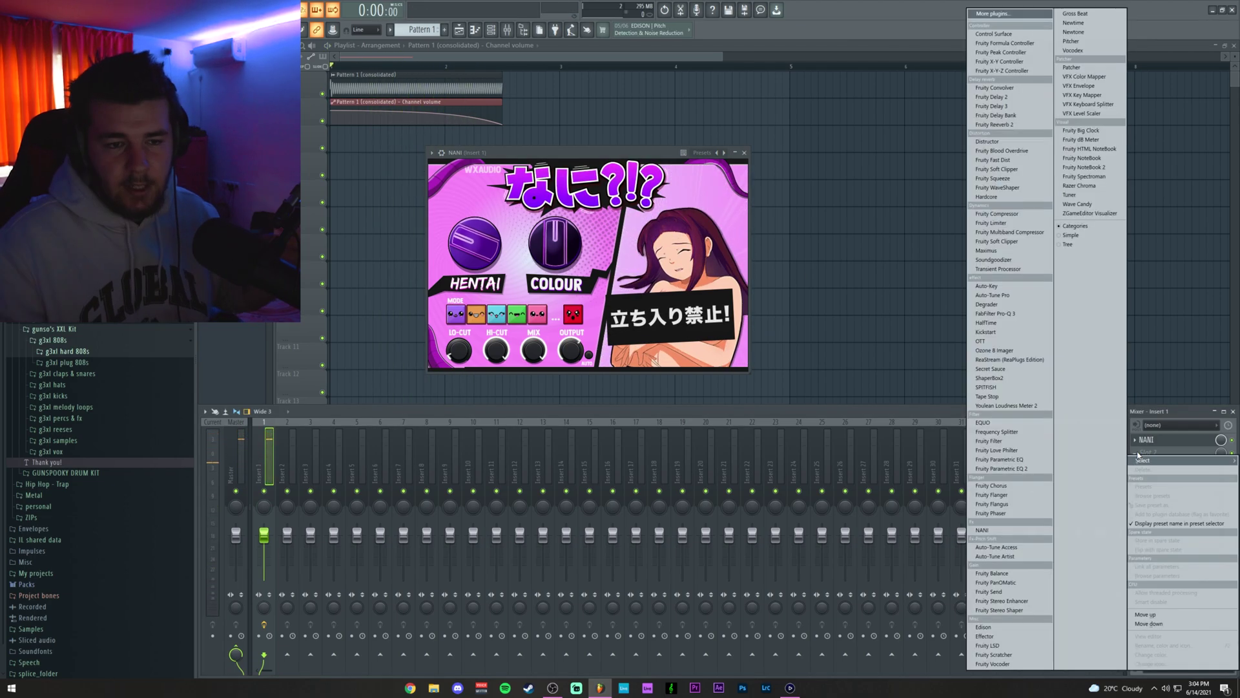
left_click(999, 468)
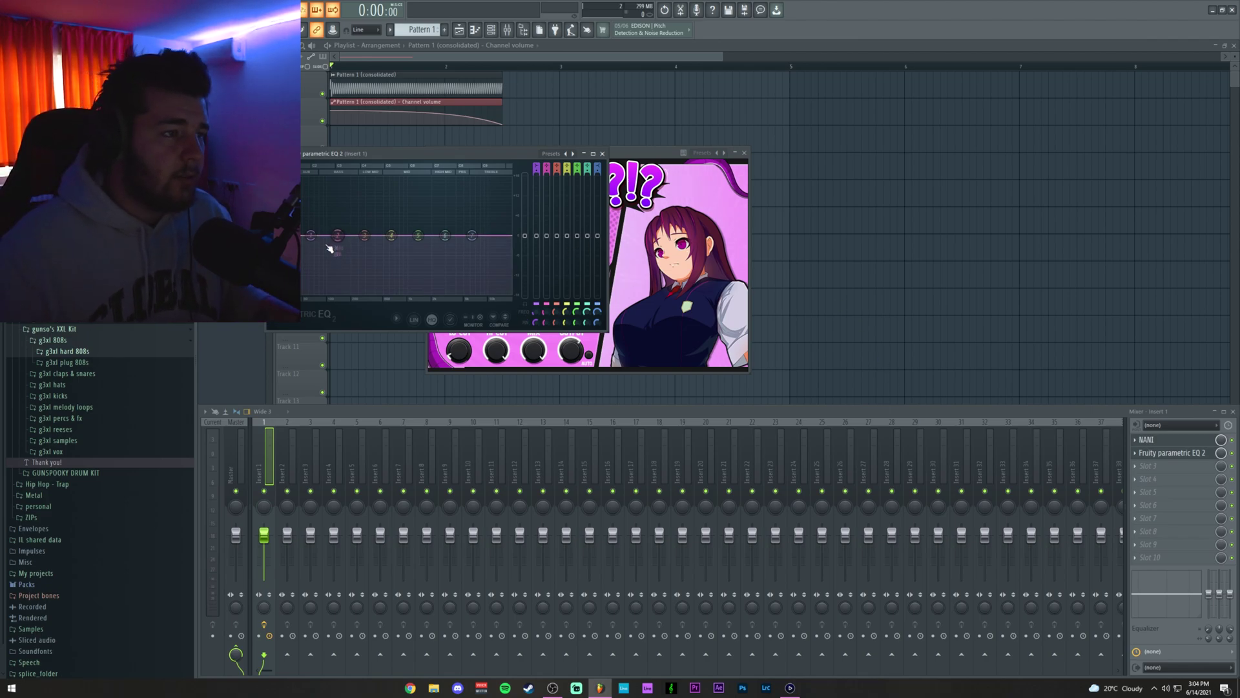
scroll(536, 165, "up", 2)
scroll(536, 171, "up", 4)
left_click_drag(310, 235, 289, 236)
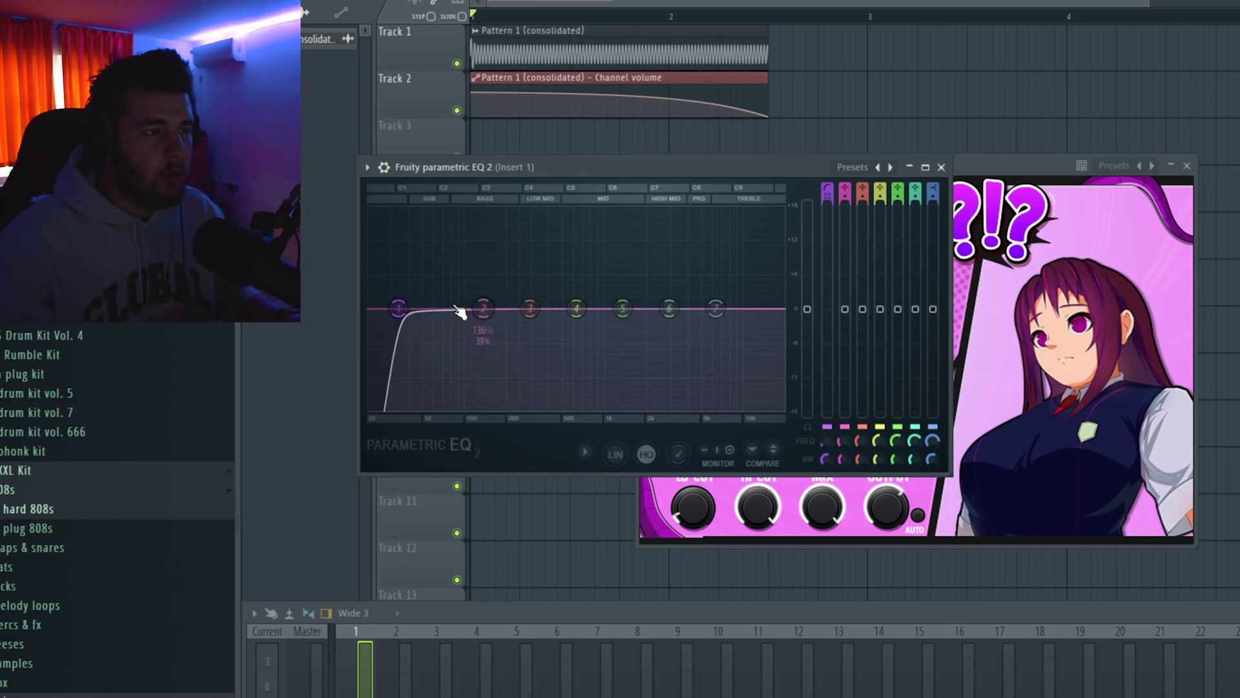
key("space")
key("space")
Dip bands 2, 3 and 6 of the EQ slightly while auditioning, and turn band 7 into a steep low-pass
left_click_drag(480, 310, 528, 313)
key("space")
key("space")
key("space")
key("space")
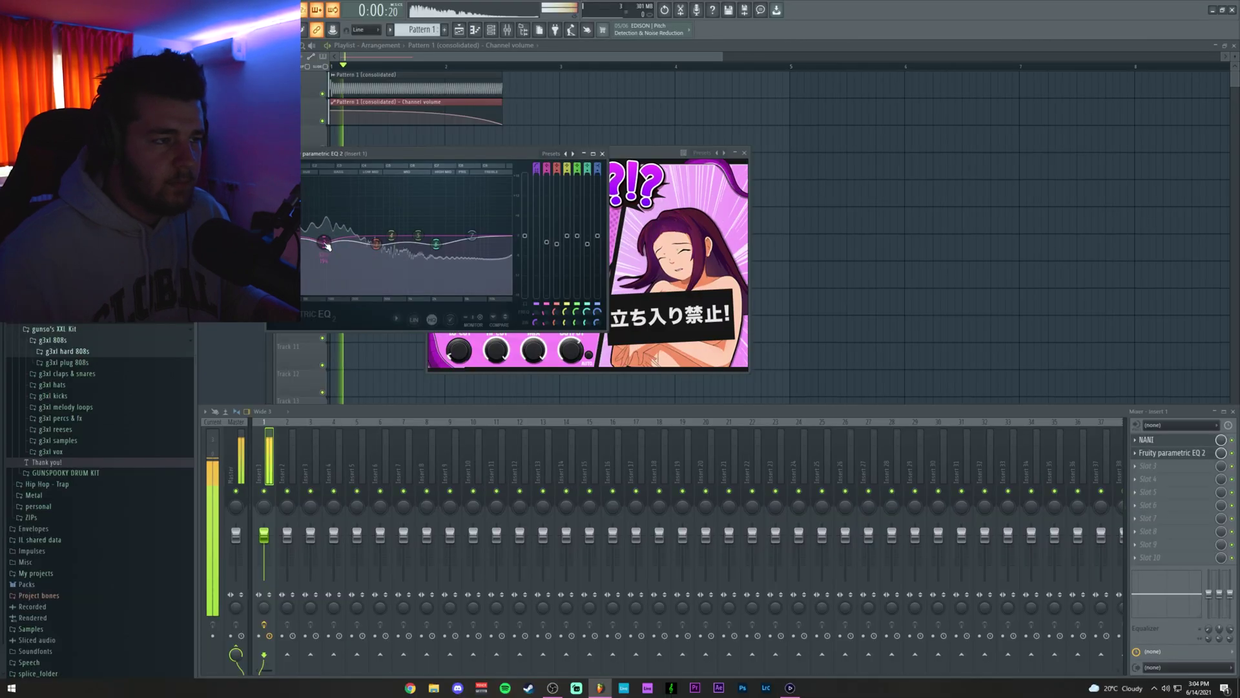
key("space")
scroll(598, 166, "down", 6)
scroll(598, 166, "down", 3)
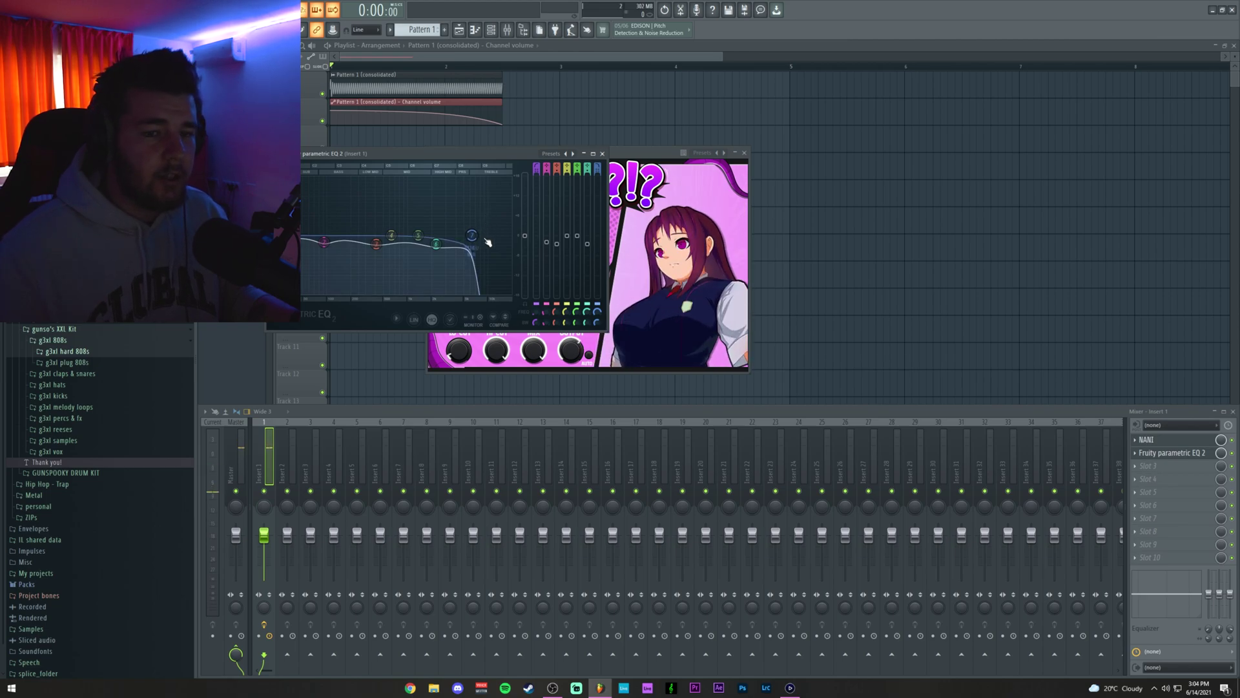
Compare the EQ placed before and after NANI during playback, and leave it above NANI in the first slot
left_click_drag(1172, 453, 1172, 440)
key("space")
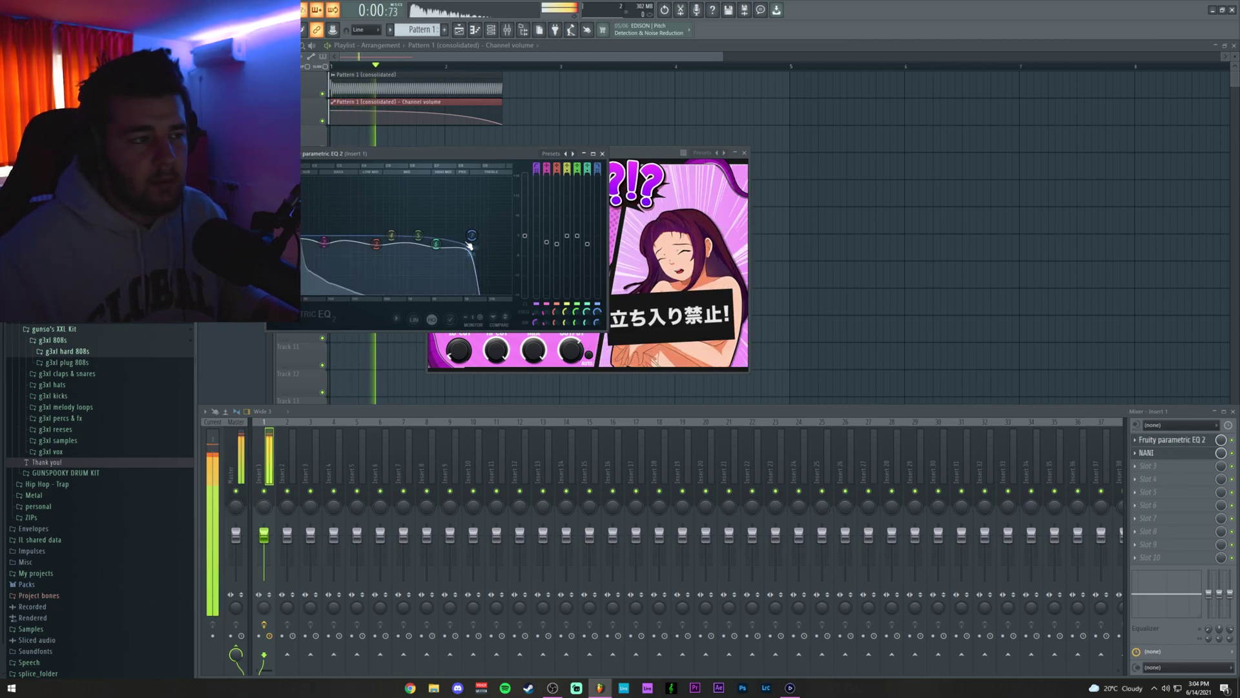
scroll(1168, 441, "down", 1)
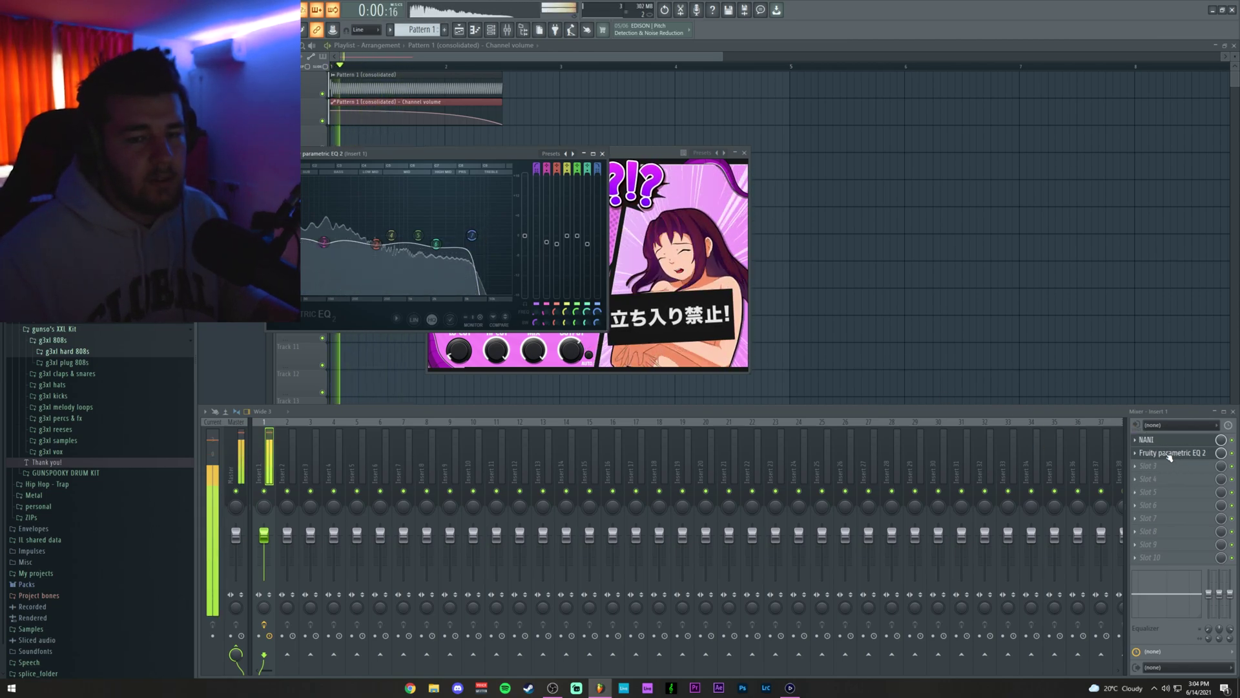
left_click_drag(1169, 456, 1169, 445)
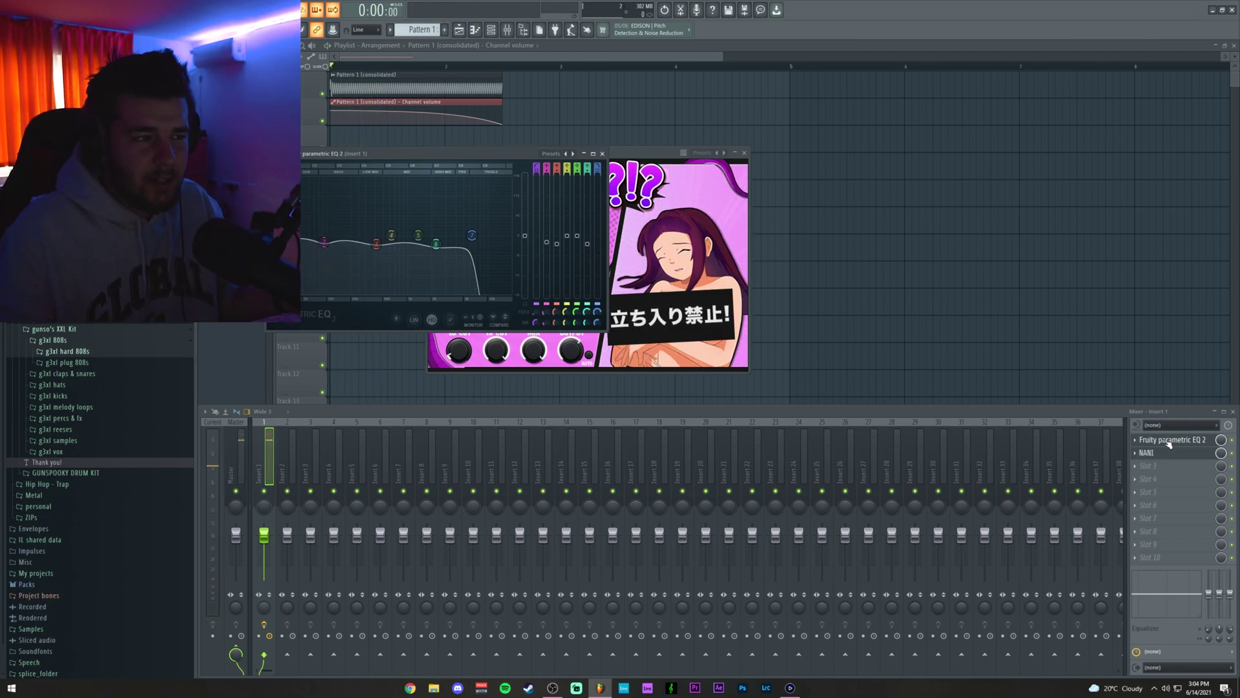
Load a second Fruity Parametric EQ 2 into slot 3 after NANI and shape its low bands with a high-pass on band 1, auditioning it
left_click(1148, 466)
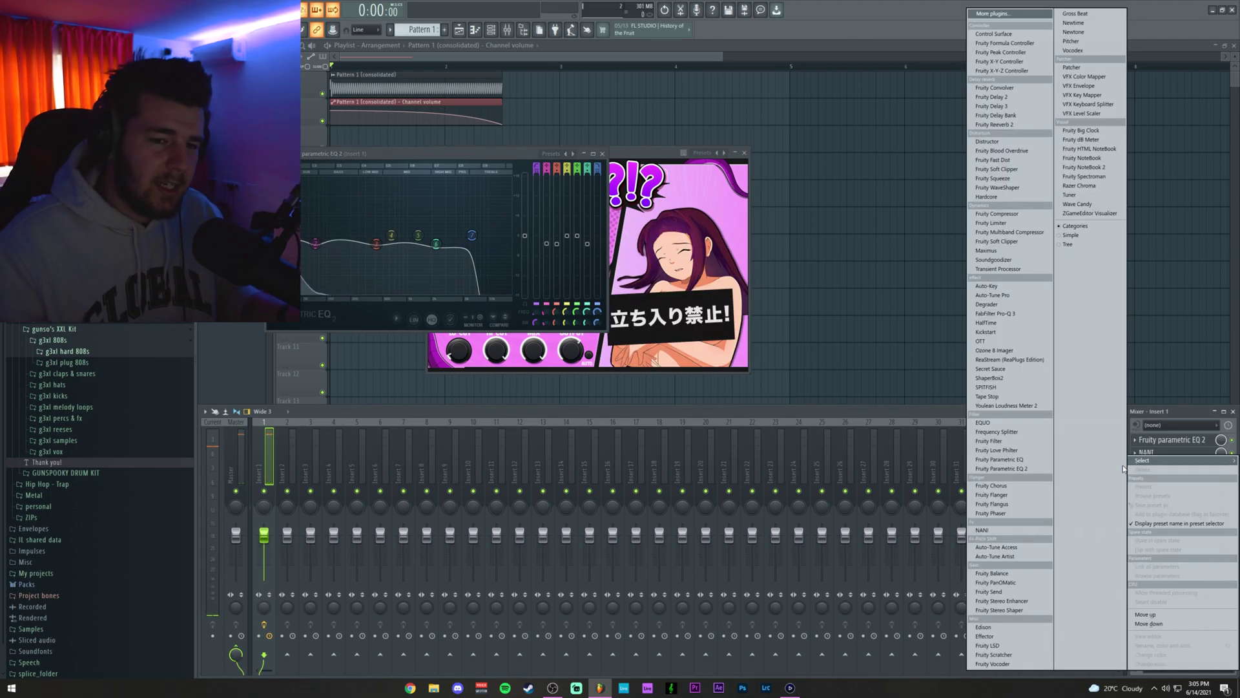
left_click(1001, 469)
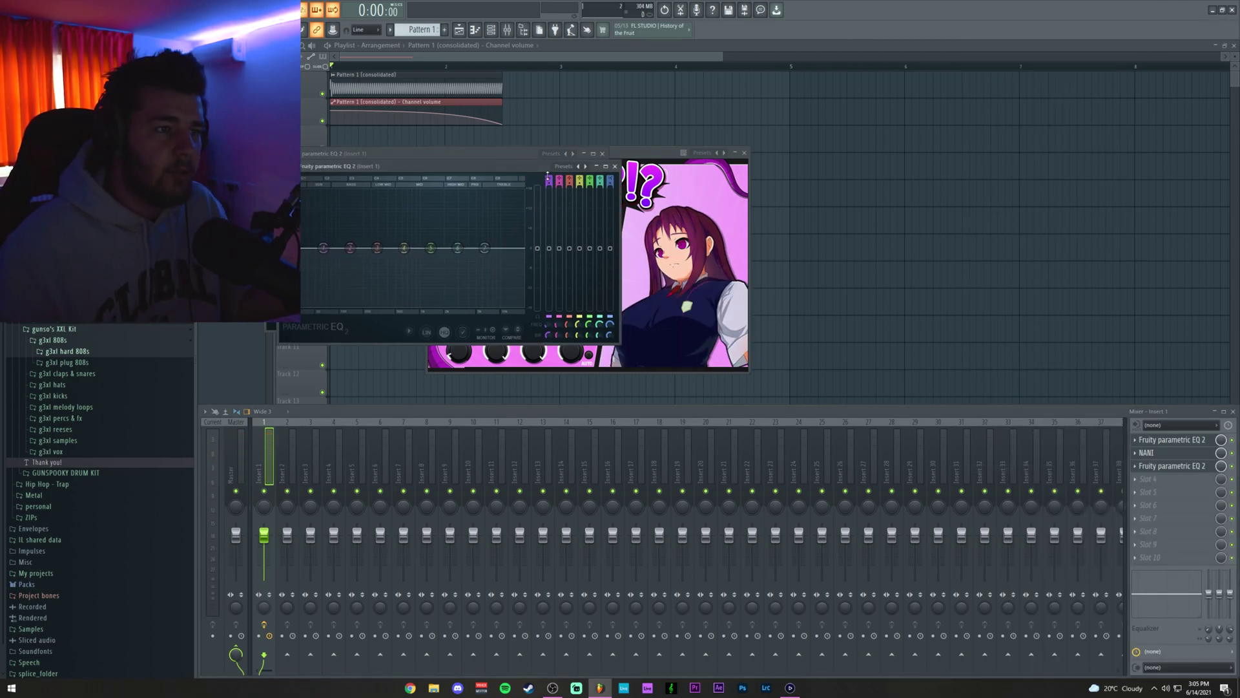
mouse_move(323, 248)
left_mouse_down()
mouse_move(312, 252)
mouse_move(345, 257)
left_mouse_up()
key("space")
key("space")
key("space")
Cut bands 4, 5 and 6 of the second EQ slightly while auditioning the bass
left_click_drag(431, 248, 393, 254)
key("space")
key("space")
key("space")
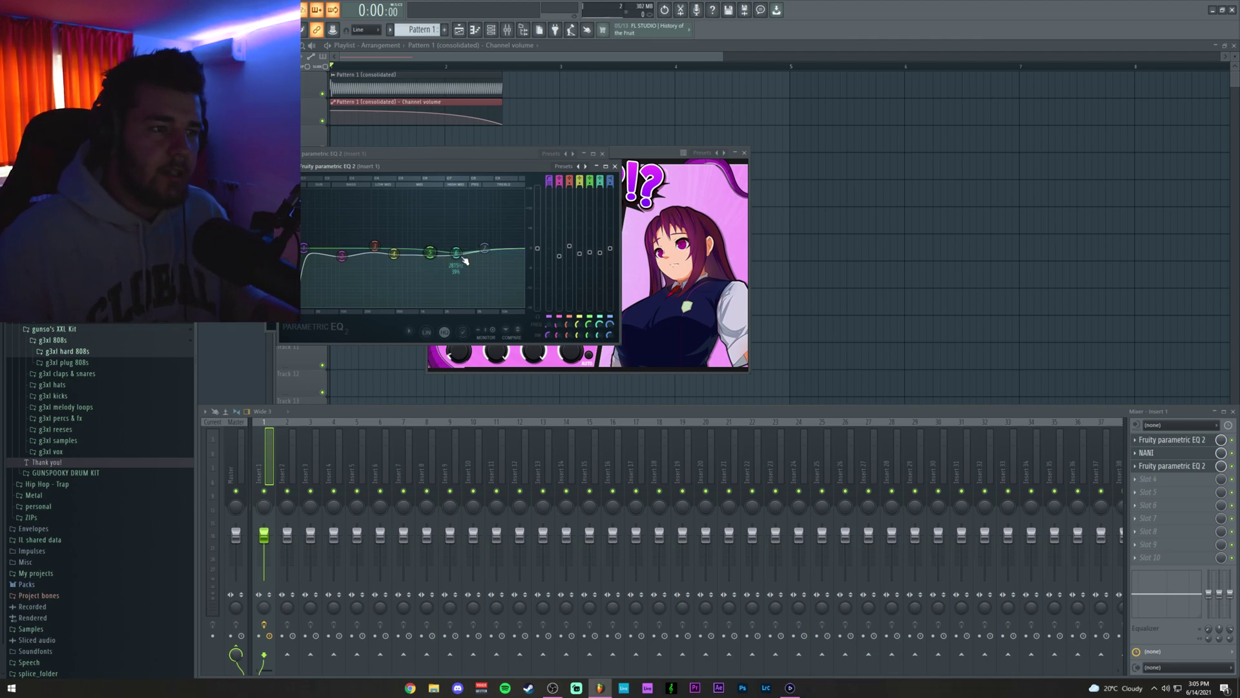
Load Fruity Chorus into slot 4 of Insert 1, reduce its mix level and audition the result
left_click(1170, 466)
mouse_move(1157, 460)
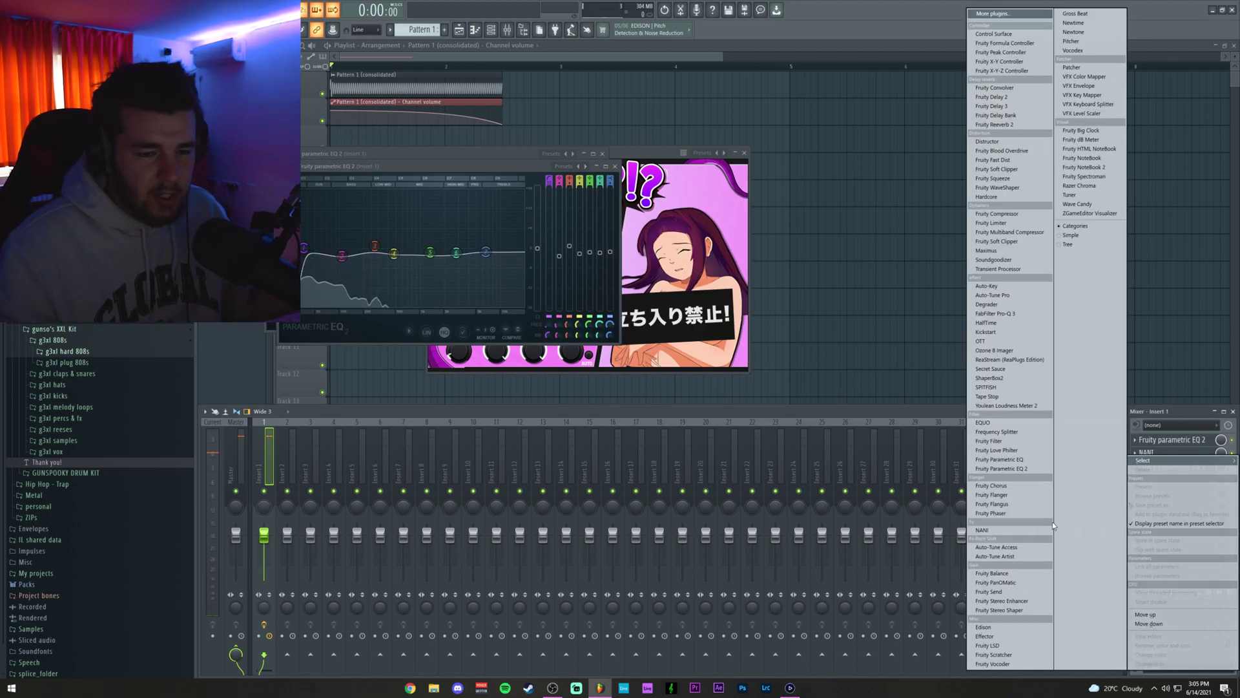
left_click(1018, 486)
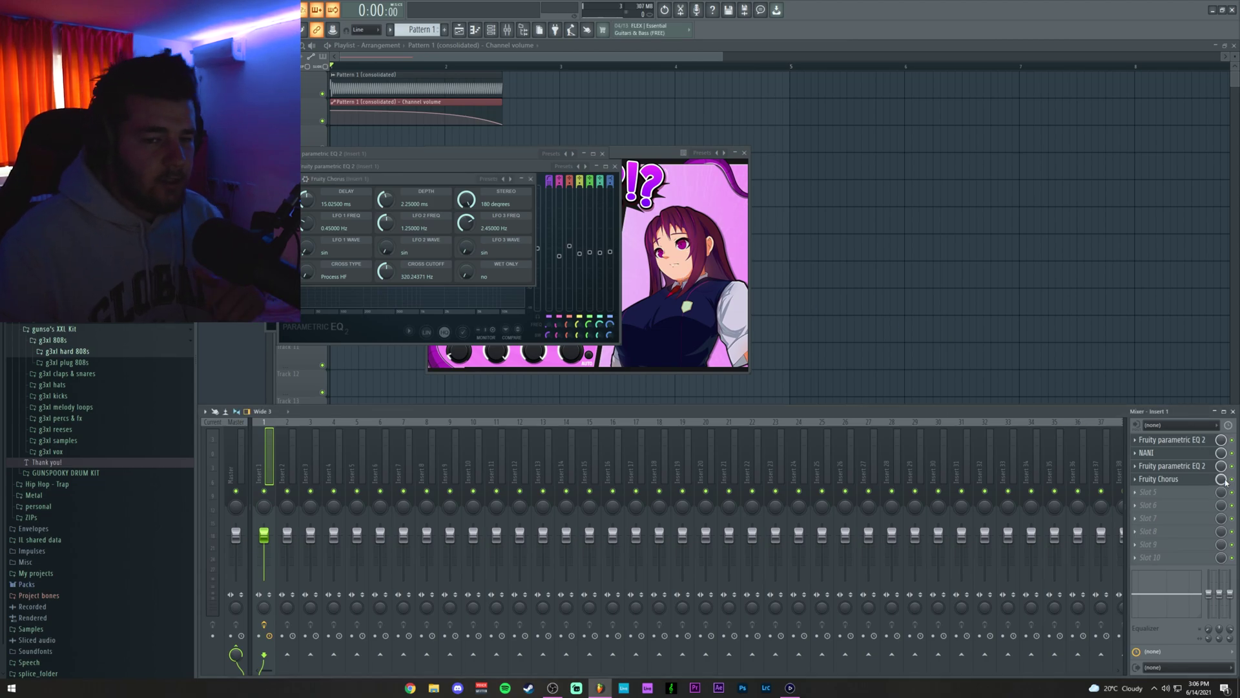
left_click_drag(1221, 478, 1221, 491)
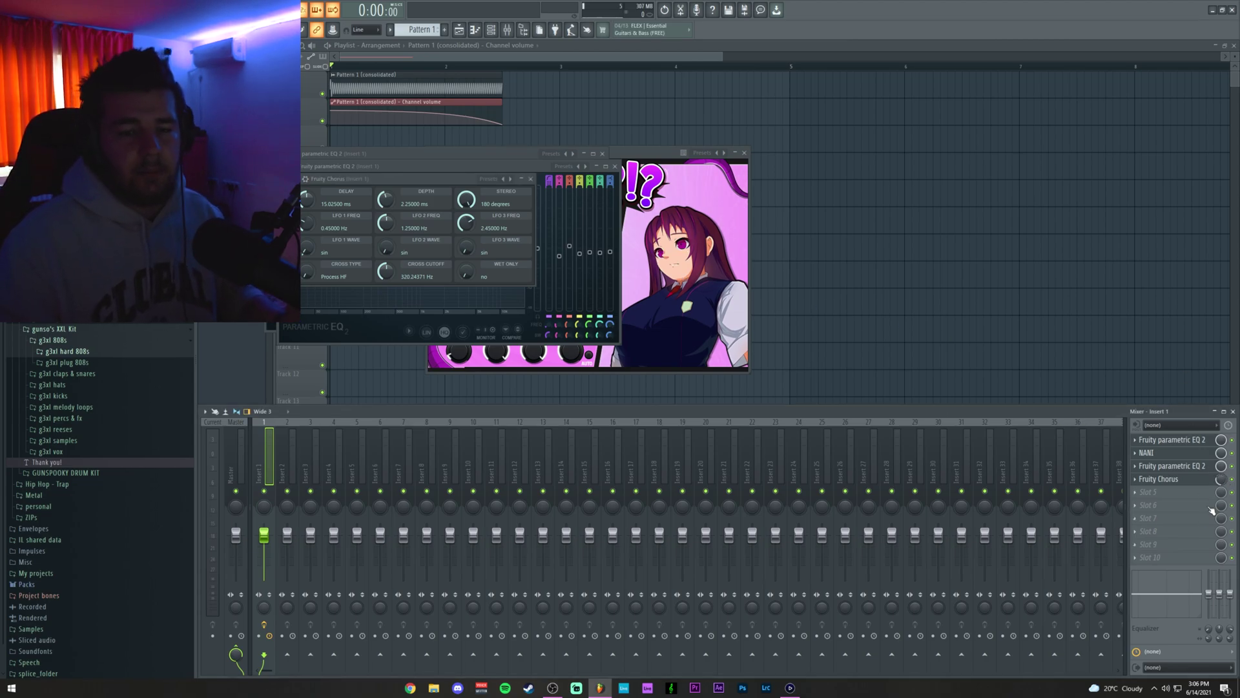
key("space")
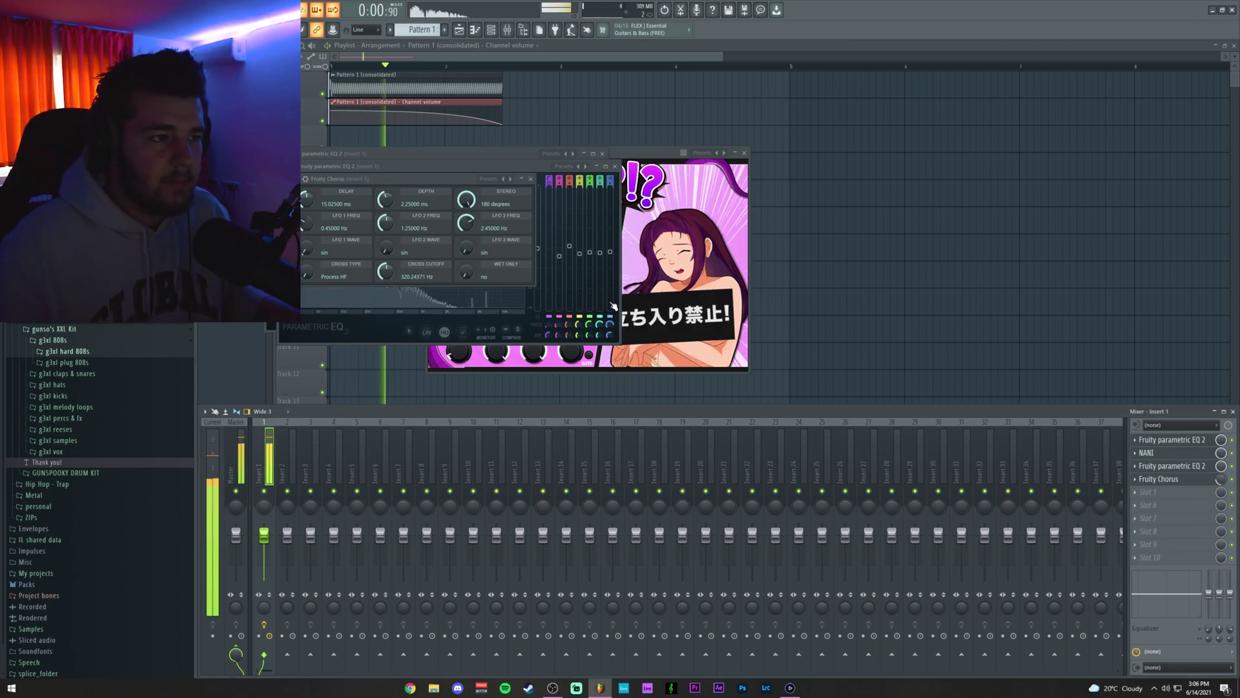
key("space")
Load a third Fruity Parametric EQ 2 into slot 5, high-pass it with band 1 and dip band 4 slightly, auditioning the bass
left_click(1150, 491)
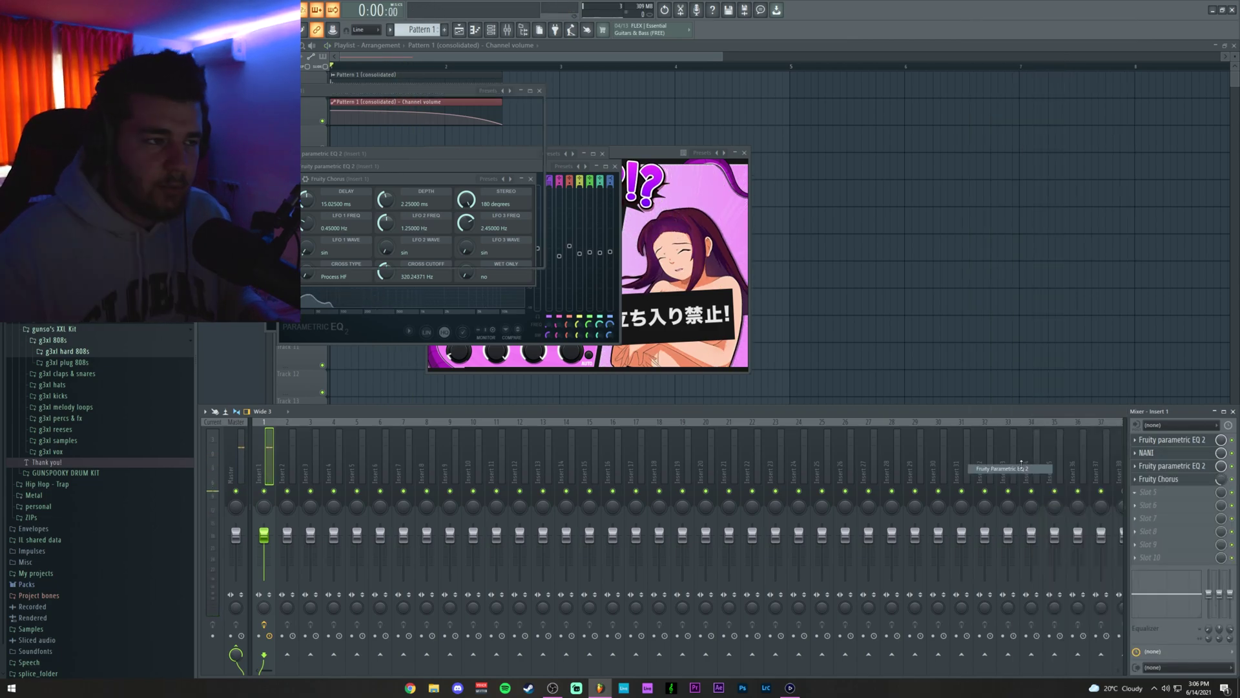
left_click(1029, 468)
left_click_drag(341, 90, 498, 130)
left_click_drag(485, 213, 449, 219)
key("space")
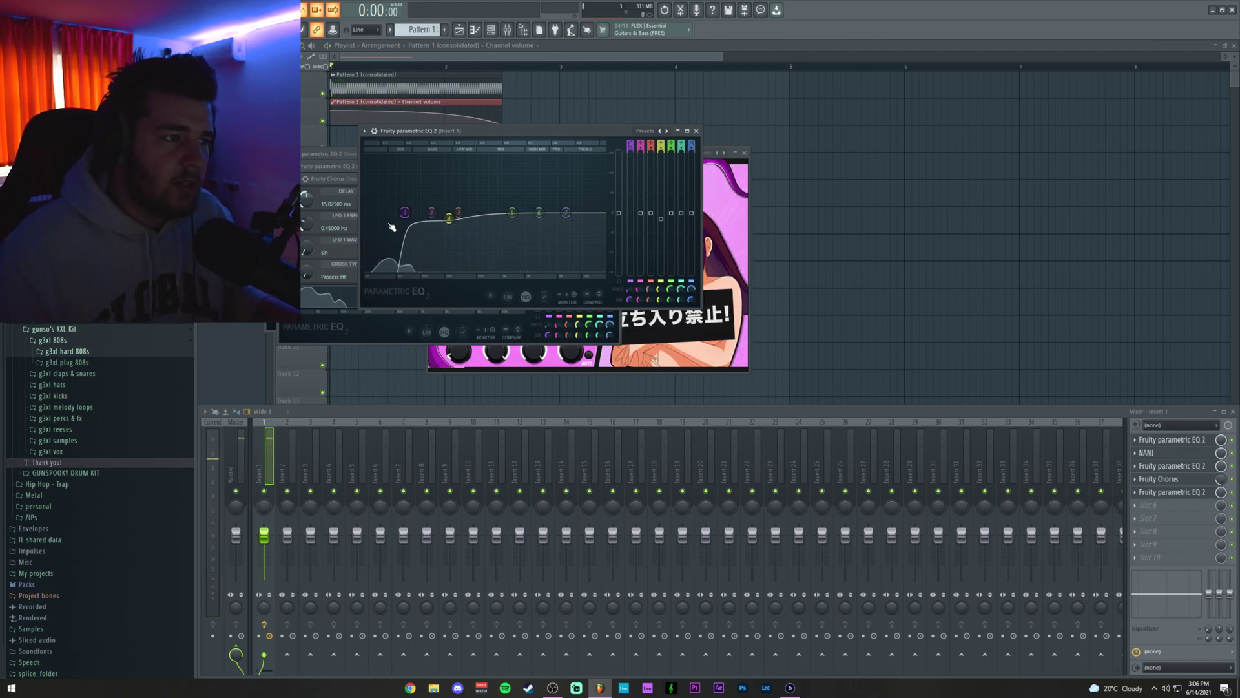
Lower the high-pass frequency of the slot 5 EQ's band 1, dip band 6, raise band 7 slightly, and audition the bass
mouse_move(405, 213)
left_mouse_down()
mouse_move(380, 212)
mouse_move(411, 212)
left_mouse_up()
left_click_drag(538, 213, 562, 211)
key("space")
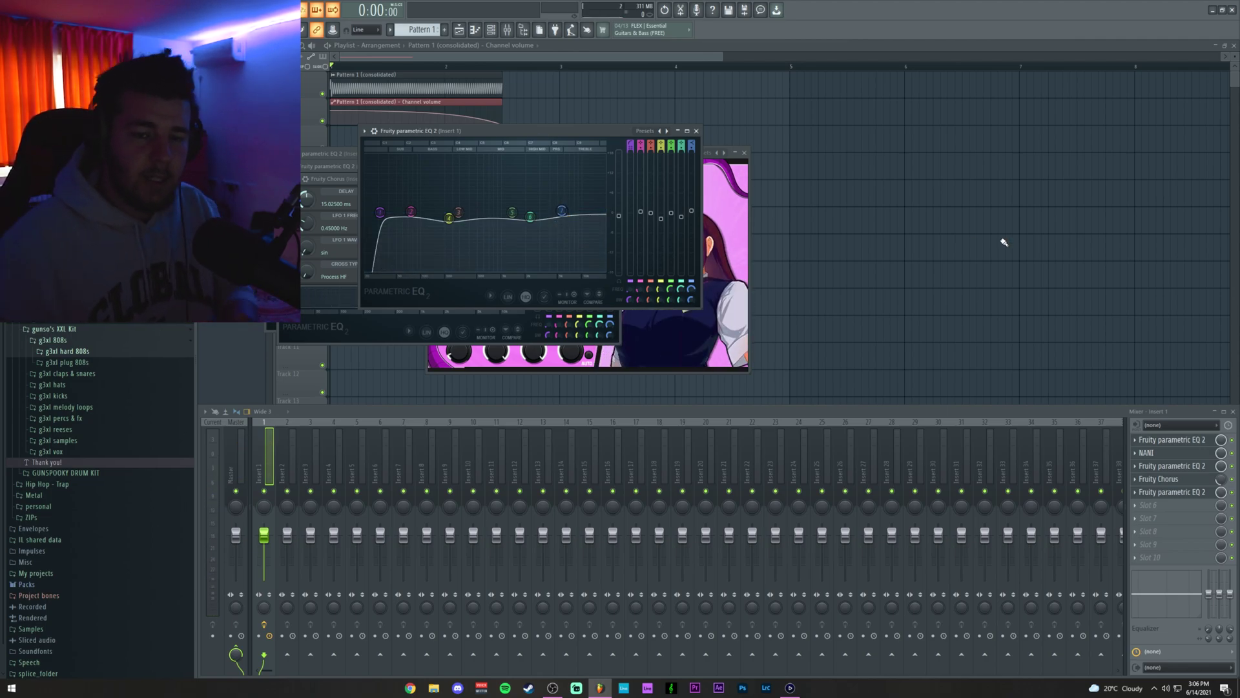
Open the first Fruity Parametric EQ 2 in slot 1, shift its band 7 low-pass slightly higher in frequency and audition the bass
left_click(1172, 440)
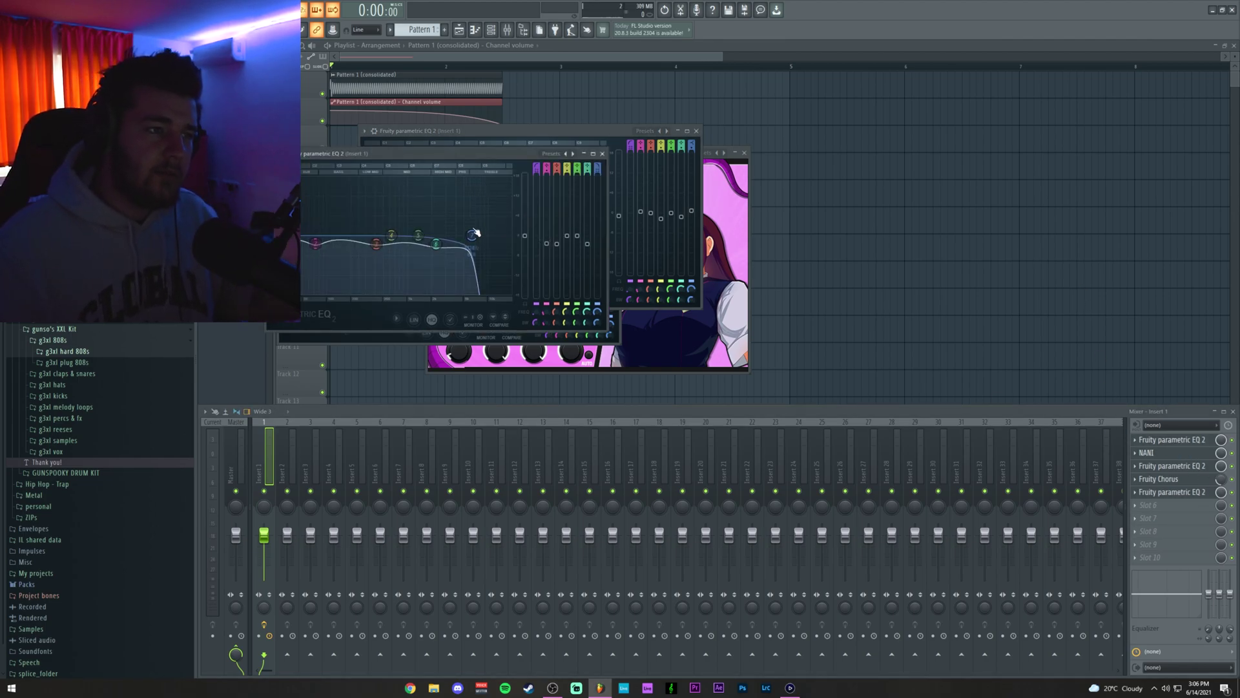
left_click_drag(489, 235, 493, 236)
left_click_drag(489, 156, 574, 161)
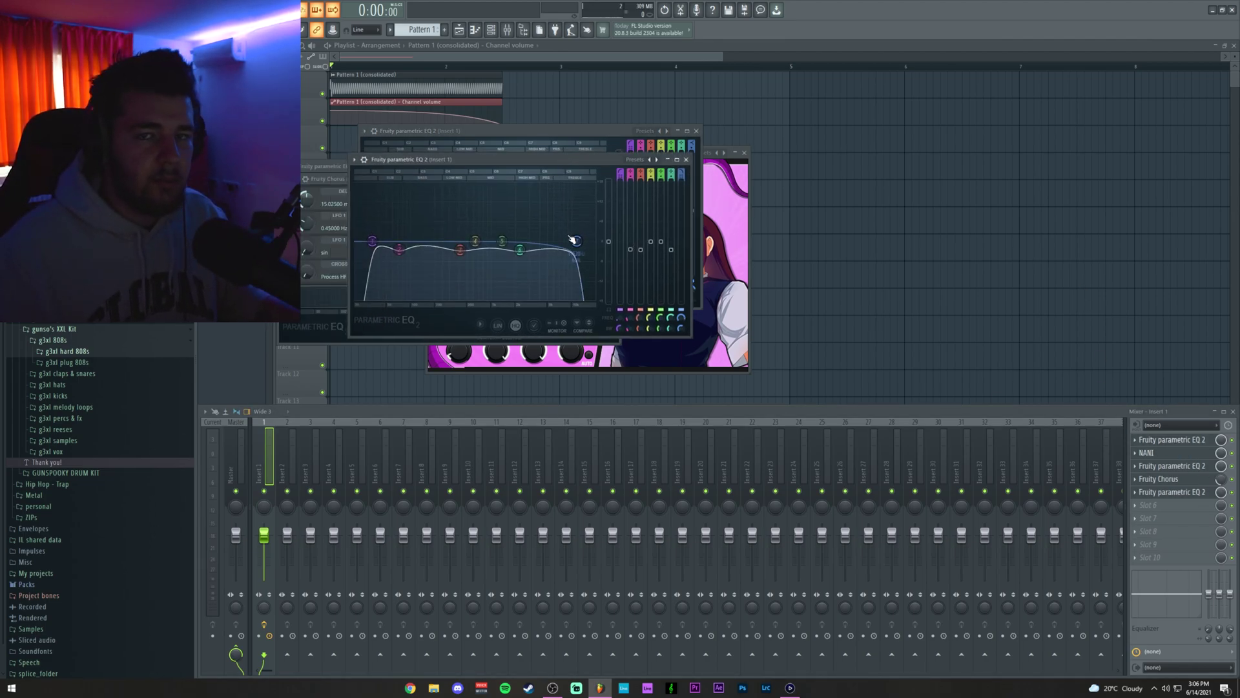
key("space")
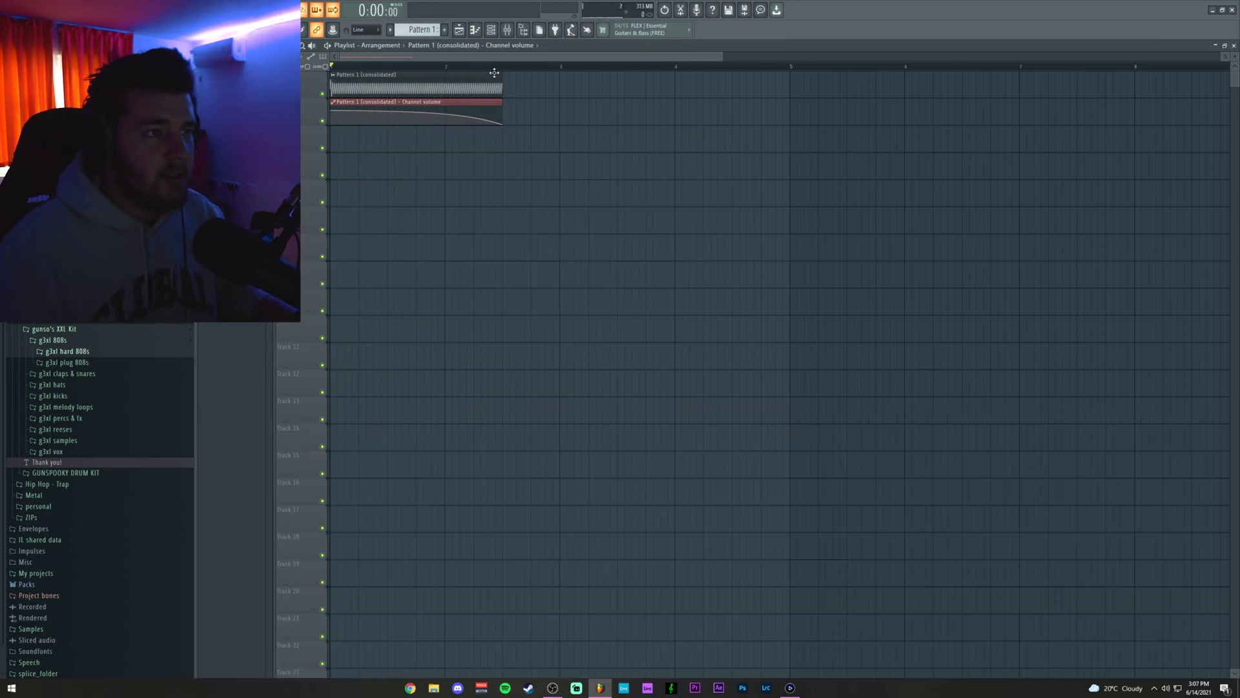
Consolidate the bass clip and its volume automation into one rendered audio clip, then delete the two original clips
left_click_drag(502, 65, 331, 65)
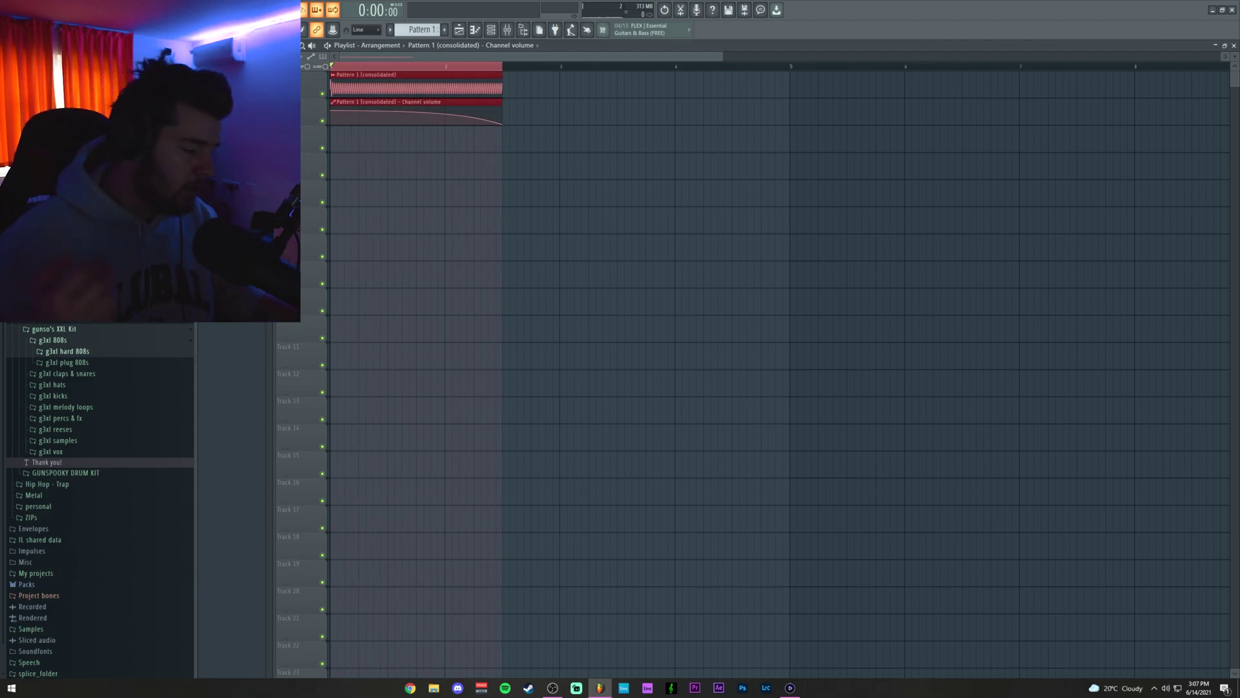
key("ctrl+alt+c")
left_click(691, 475)
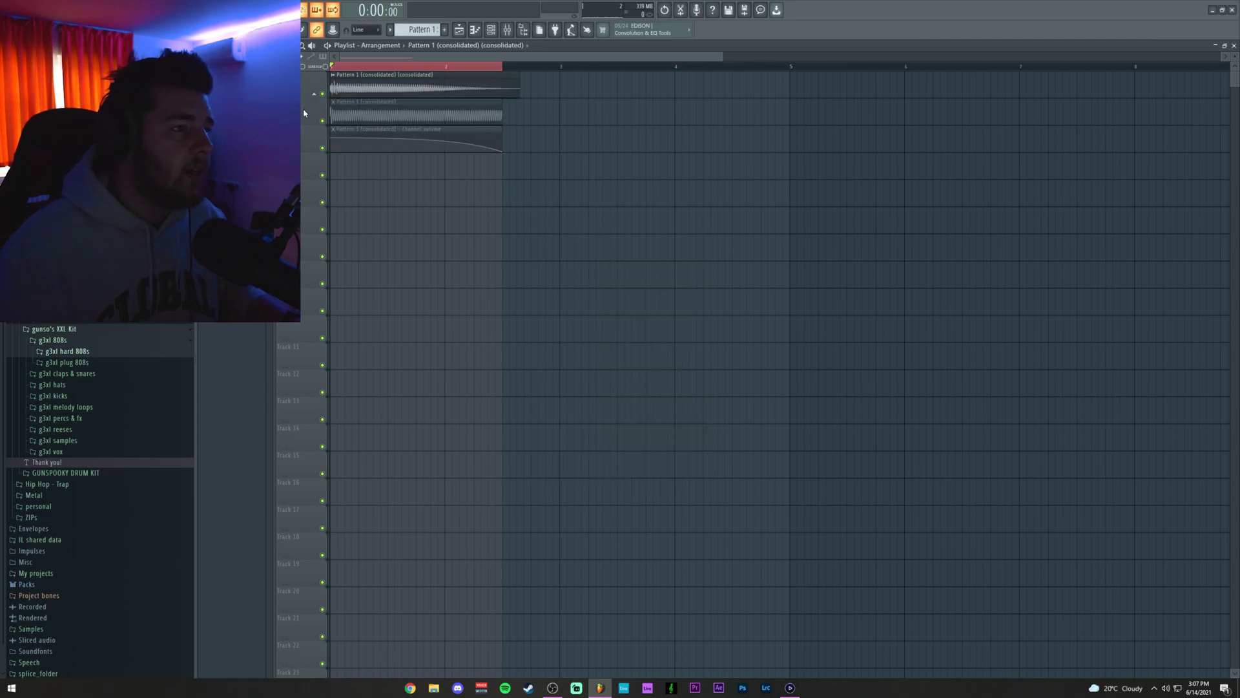
right_click(303, 99)
left_click(343, 195)
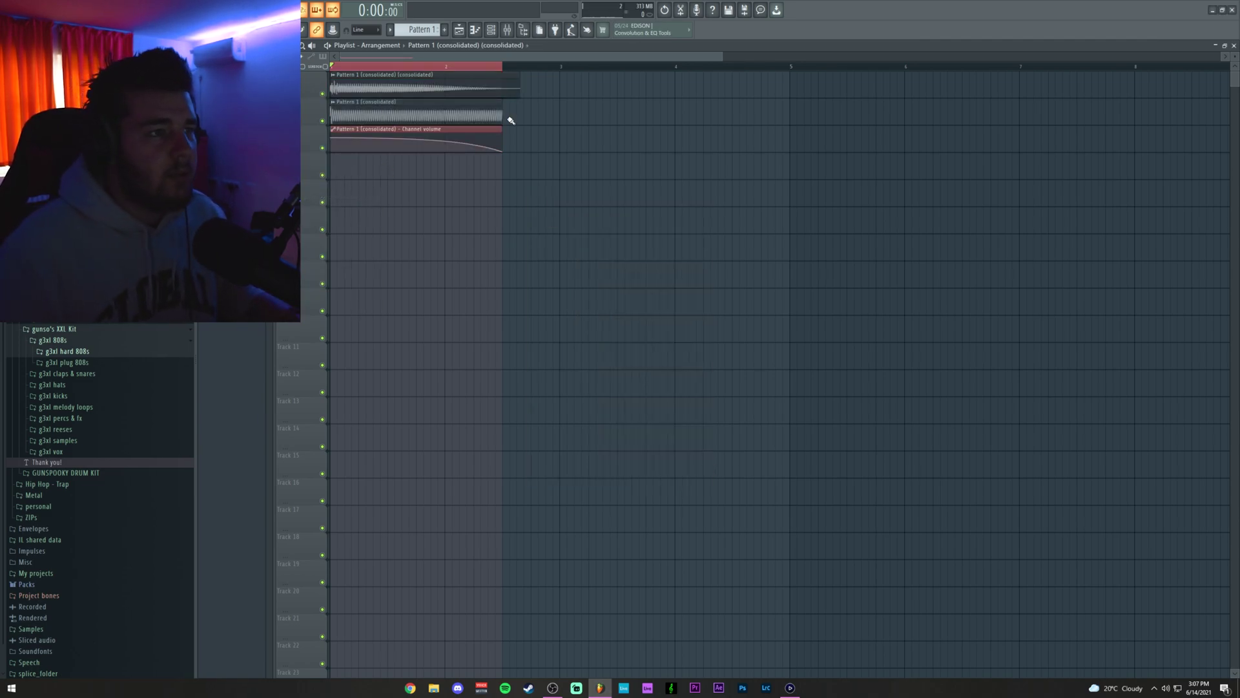
right_click(490, 118)
right_click(439, 141)
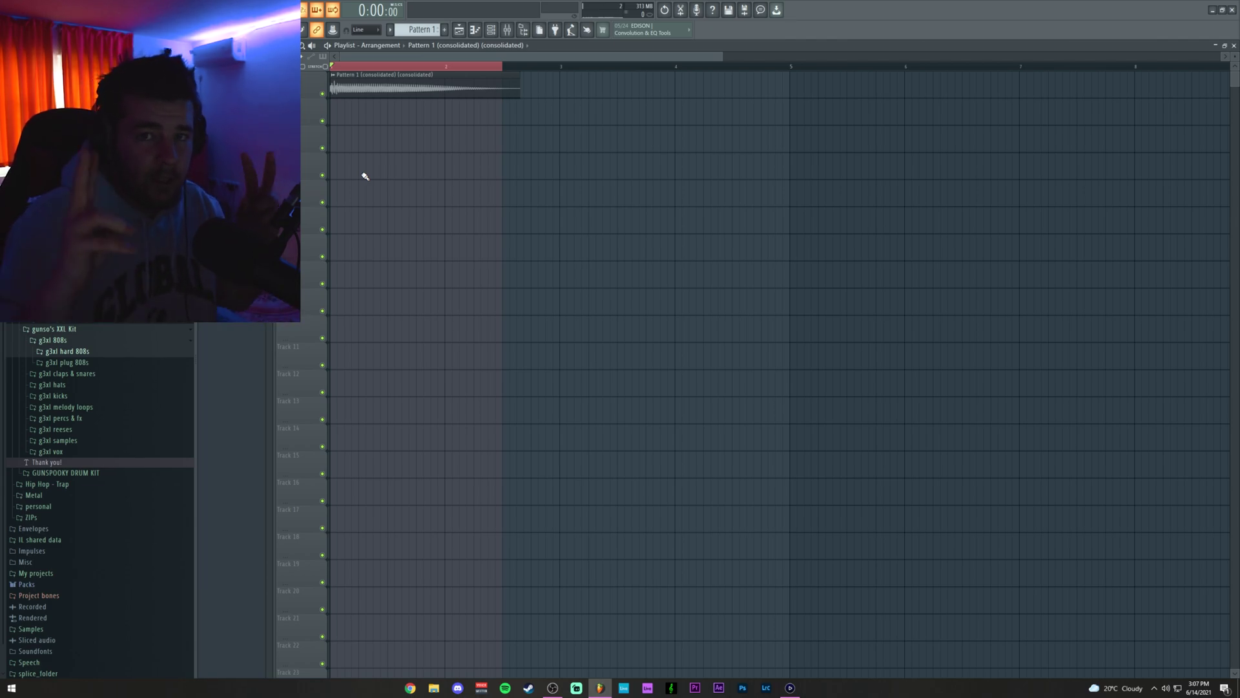
left_click(346, 67)
Trim the start of the rendered bass clip, keep it aligned to bar 1, and audition the attack
scroll(347, 68, "up", 2)
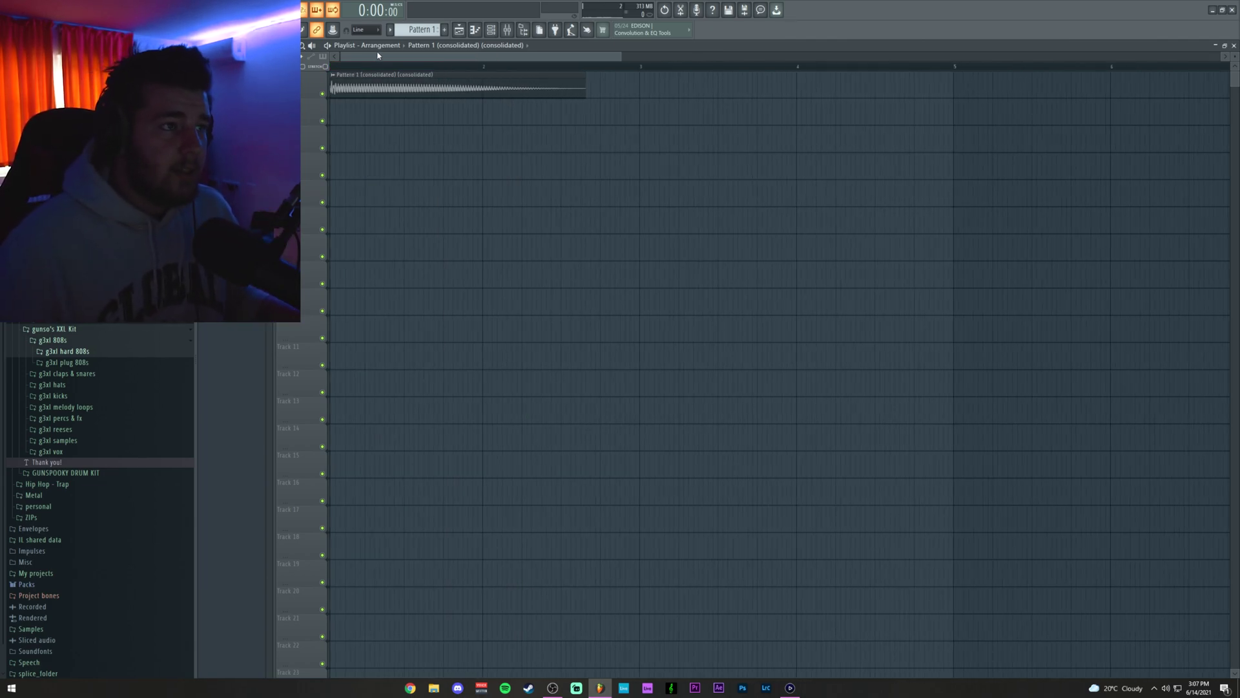
key("space")
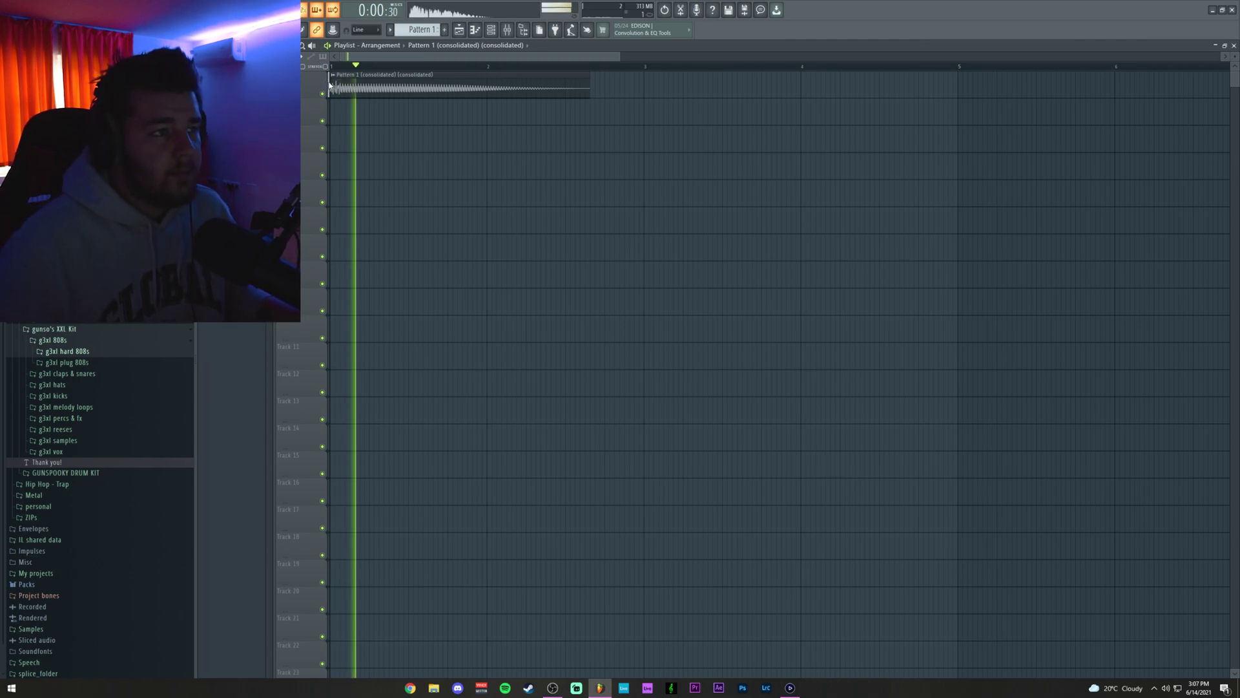
key("space")
scroll(343, 71, "up", 3)
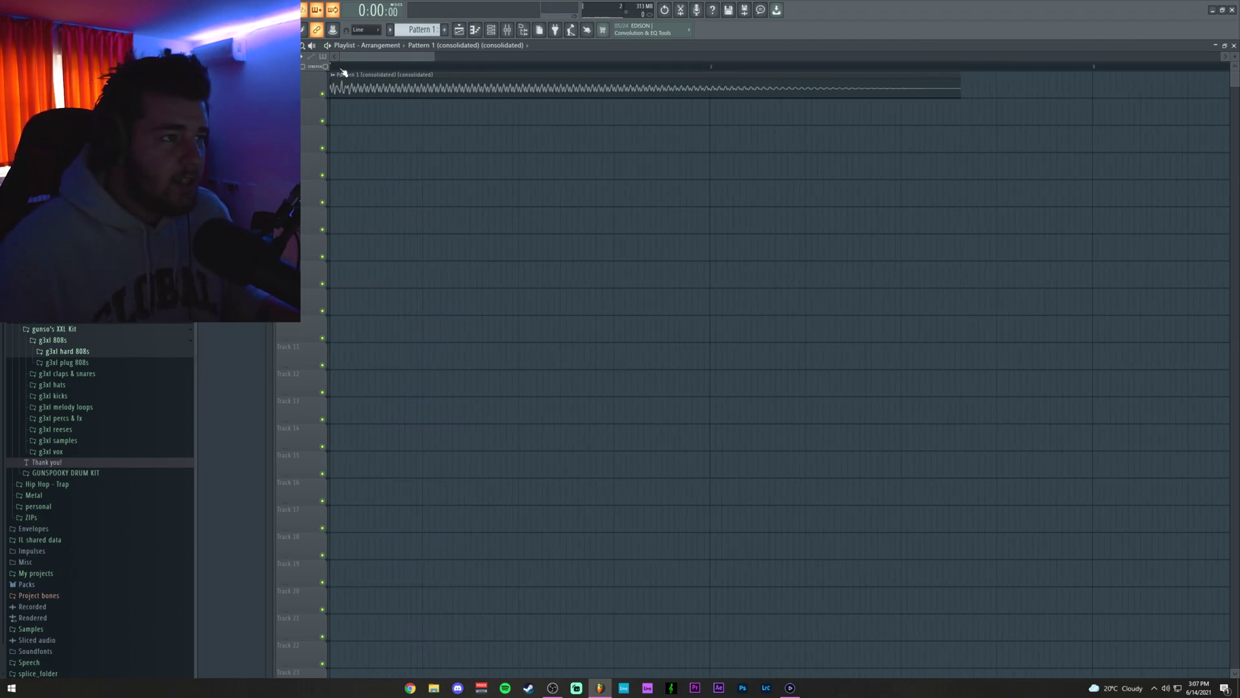
scroll(343, 71, "up", 3)
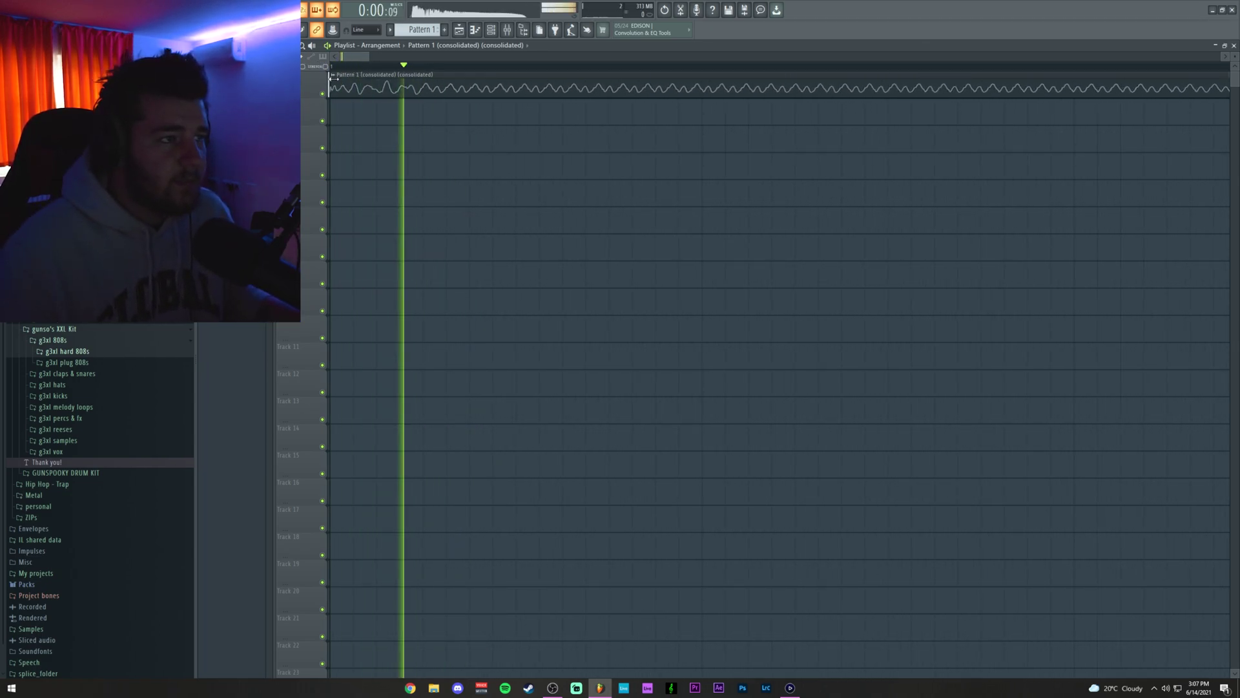
key("space")
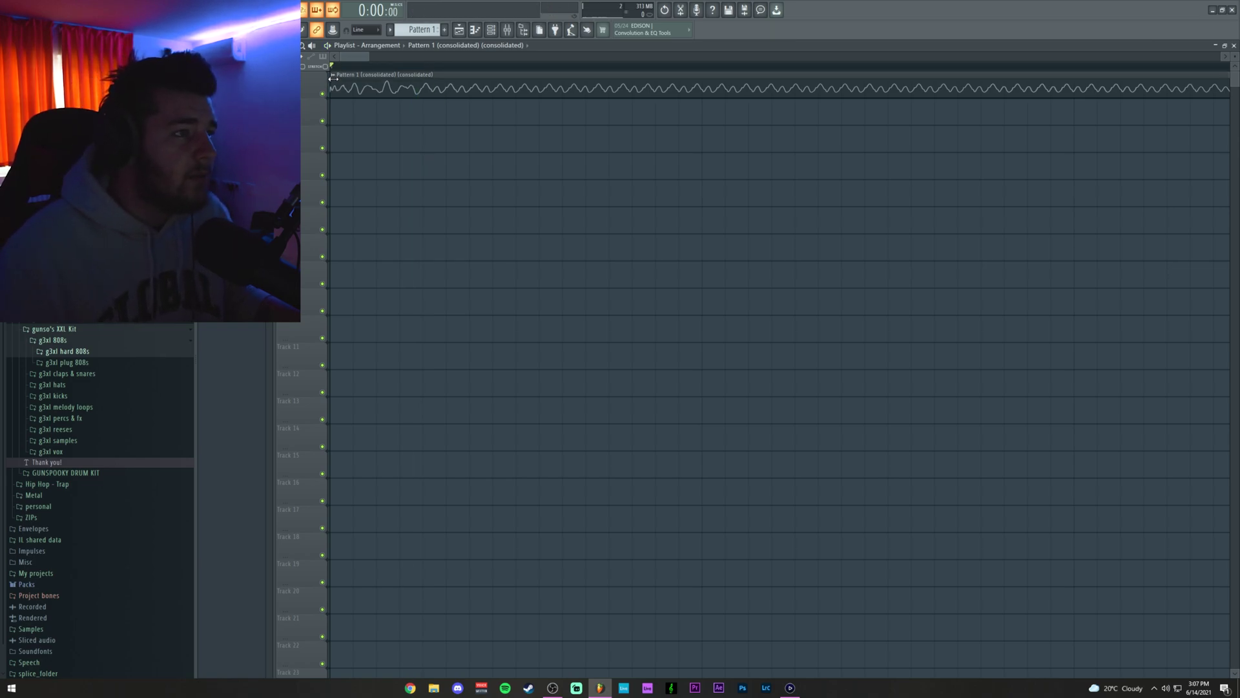
key("space")
left_click_drag(354, 81, 331, 83)
scroll(378, 74, "down", 2)
key("space")
scroll(357, 73, "up", 2)
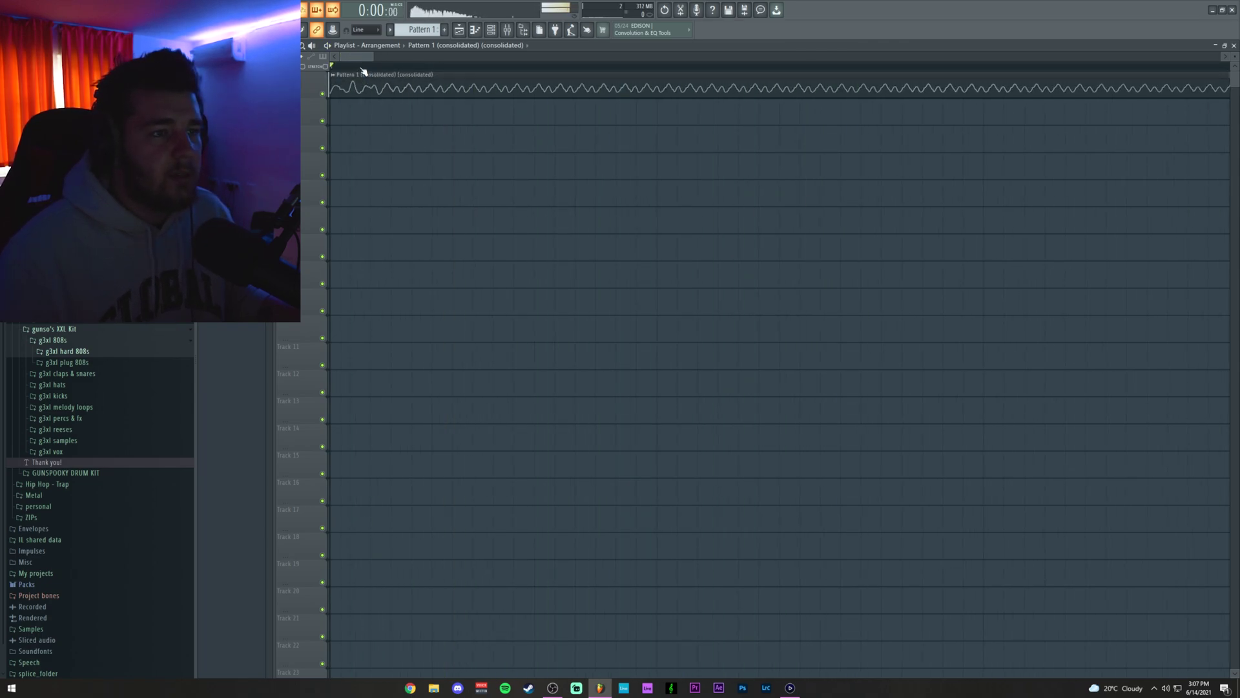
scroll(363, 71, "down", 2)
scroll(363, 71, "down", 2)
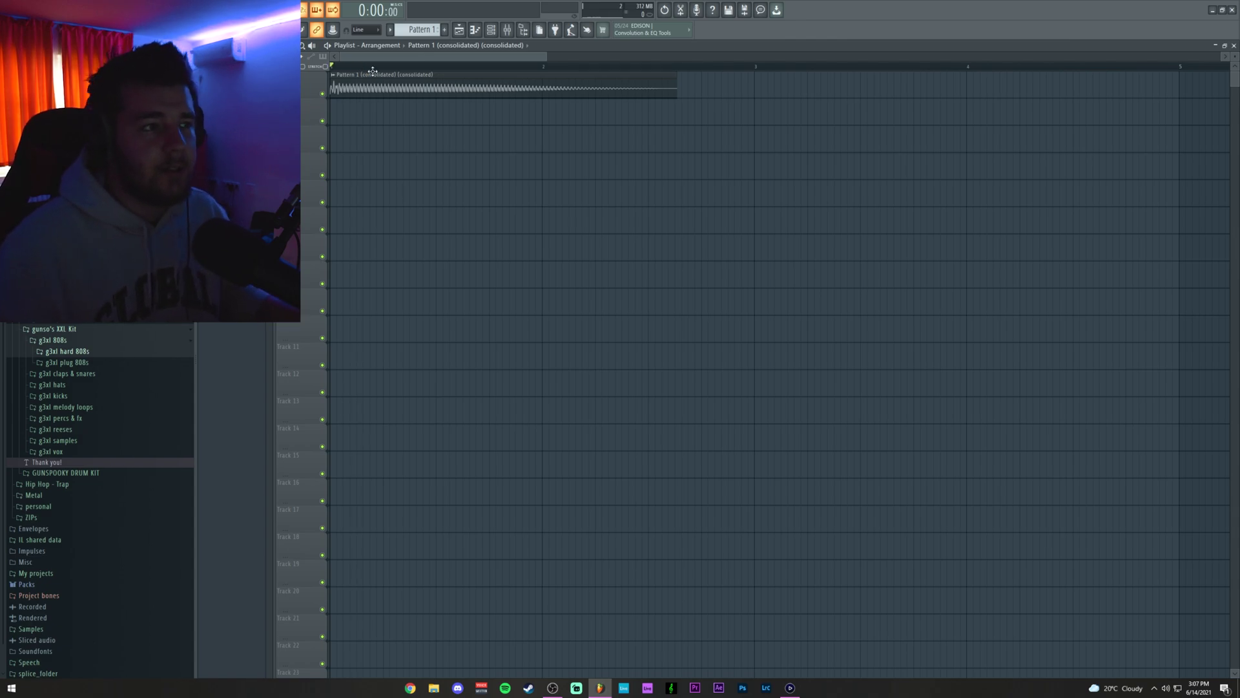
key("space")
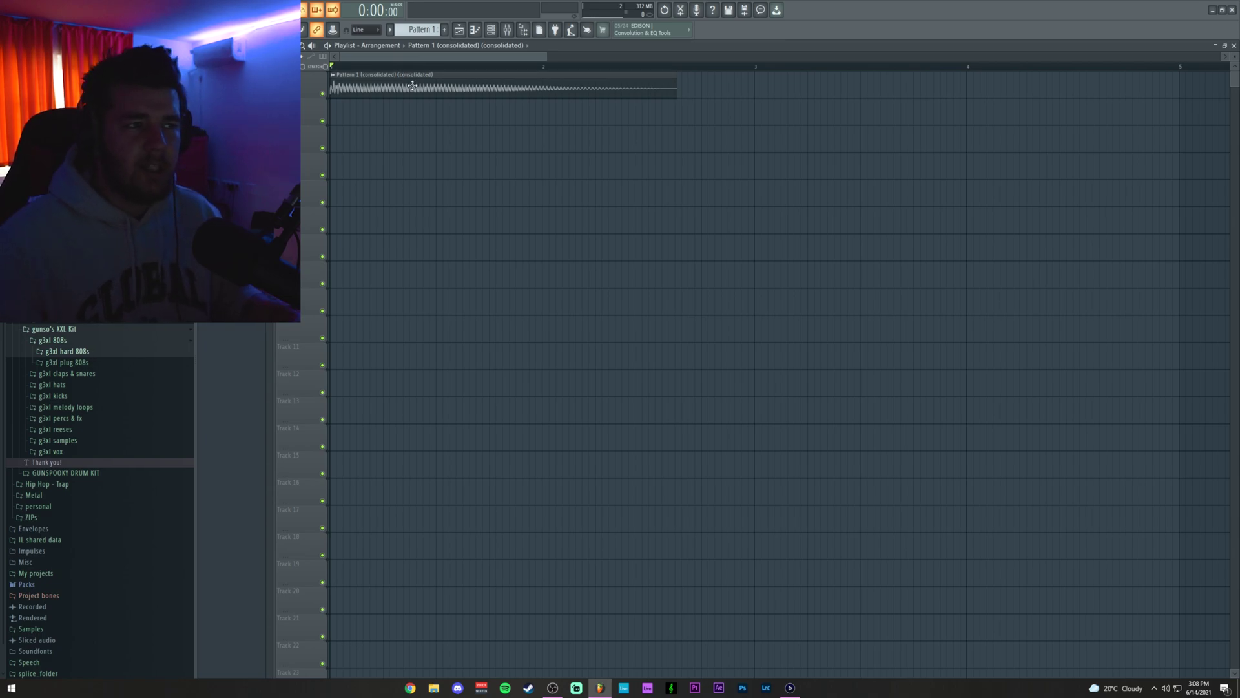
Turn on Normalize in the rendered bass clip's channel settings
double_click(405, 74)
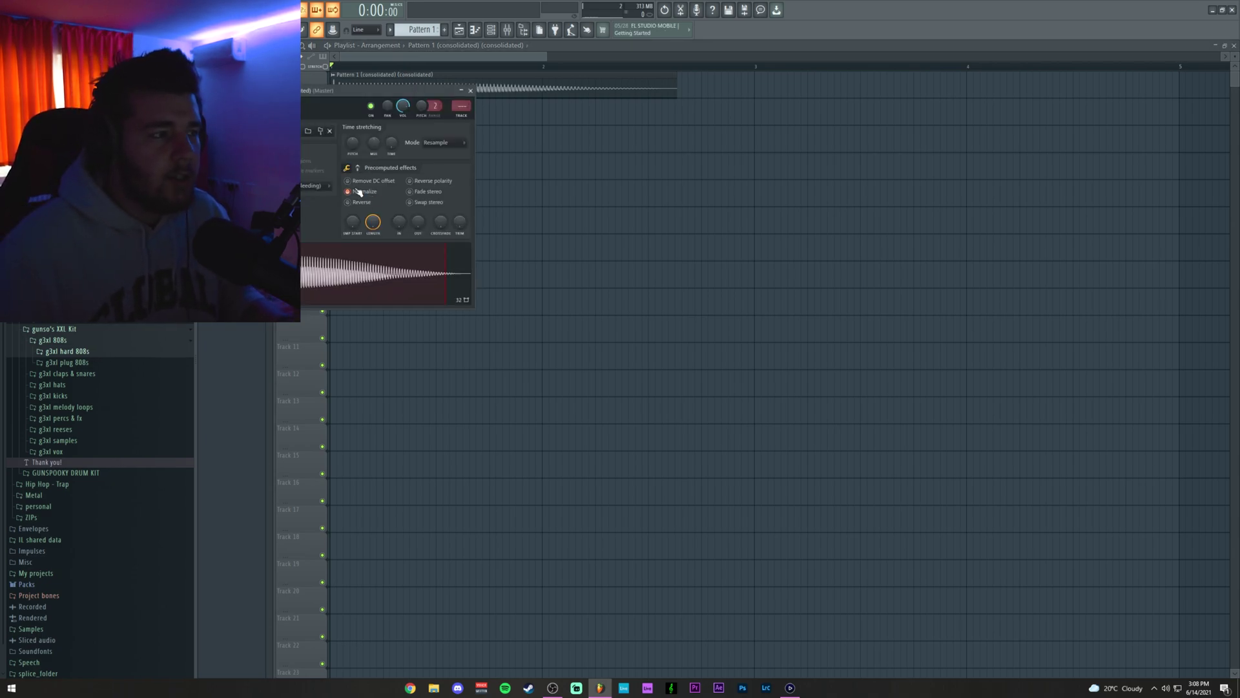
key("Escape")
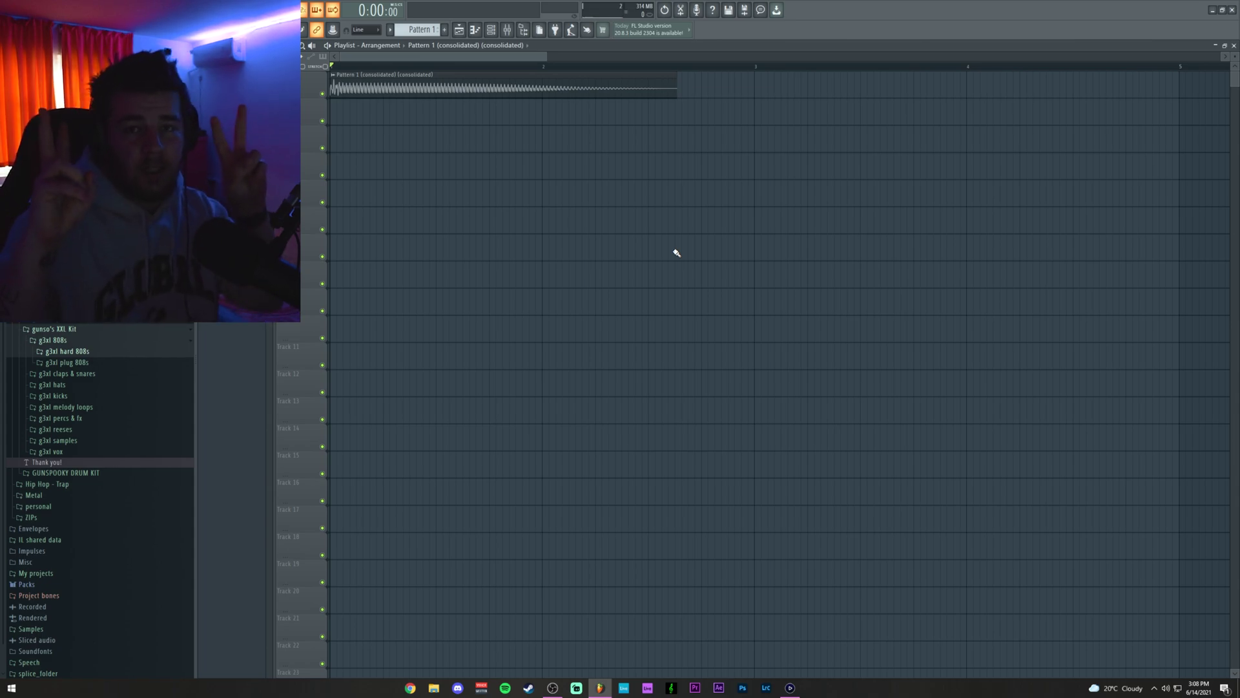
Layer g3xl soft kick (10) under the bass at the start of the second playlist track and audition them together
left_click(78, 395)
left_click(90, 444)
scroll(89, 448, "down", 4)
left_click_drag(407, 178, 335, 106)
scroll(335, 106, "up", 3)
key("space")
double_click(339, 106)
key("space")
key("Escape")
Create a channel volume automation clip for the rendered bass clip
double_click(378, 89)
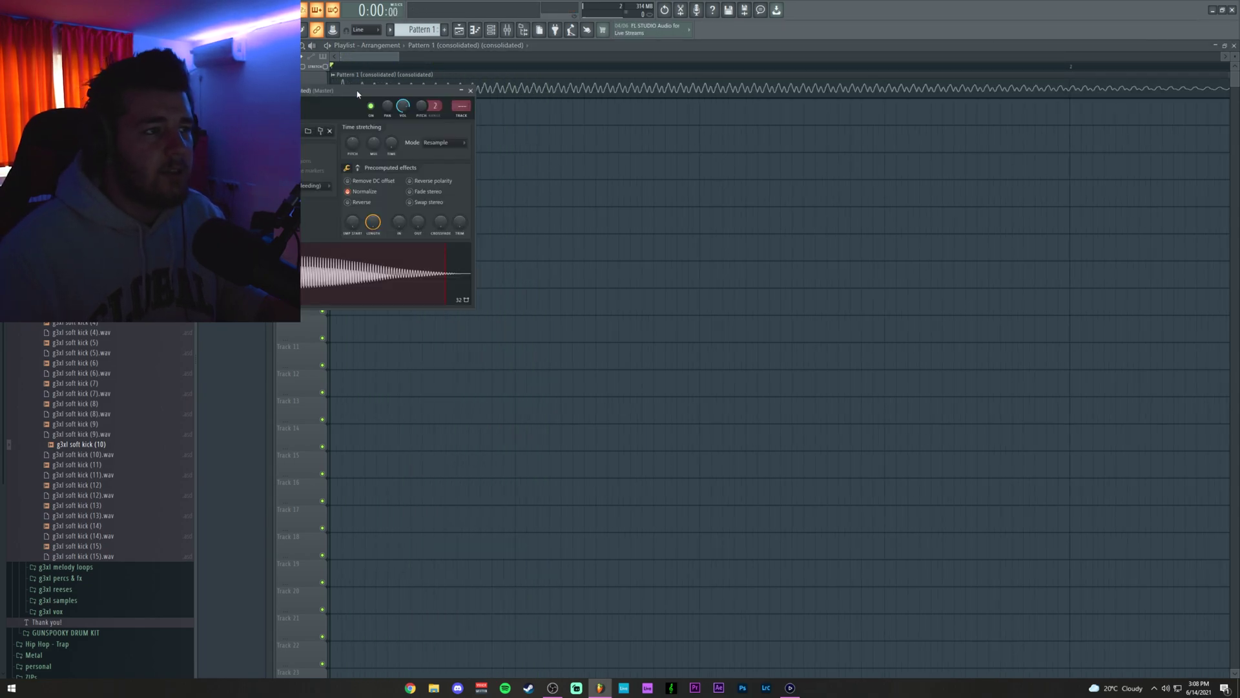
right_click(388, 106)
left_click(421, 172)
left_click(346, 149)
double_click(377, 88)
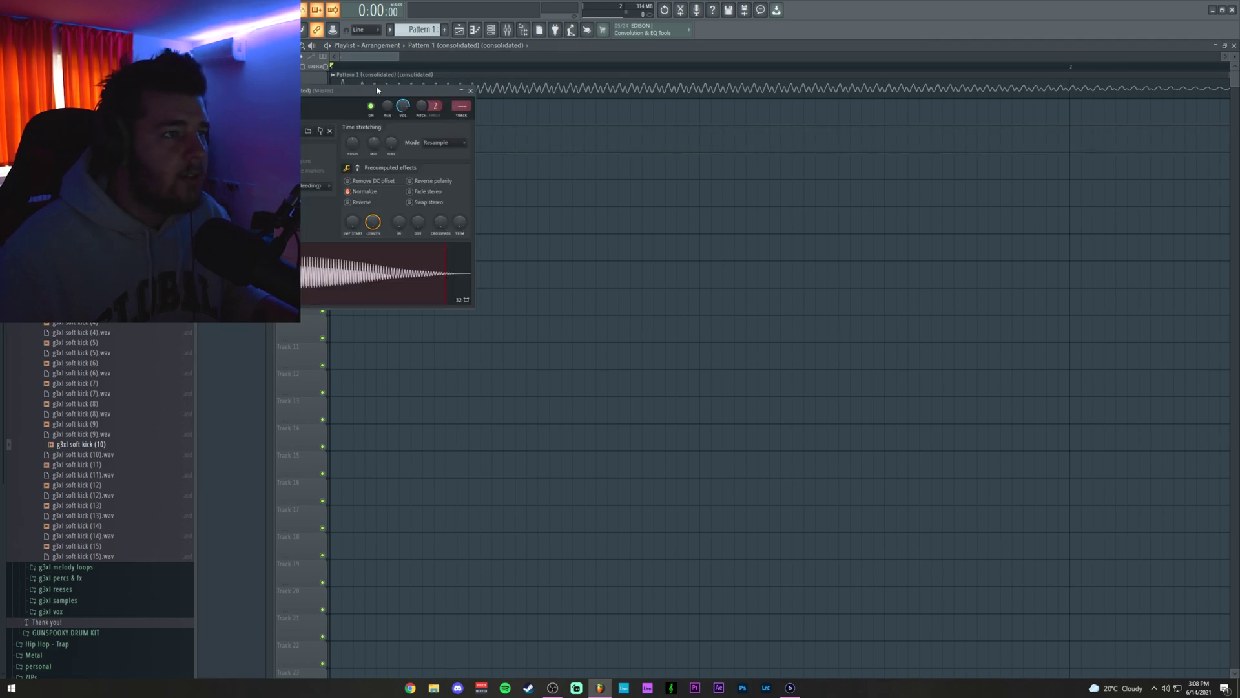
right_click(404, 109)
left_click(432, 174)
Shape a short fade-in at the start of the bass volume automation, copying the start point's value to a second point, and audition it
right_click(332, 137)
left_click(359, 292)
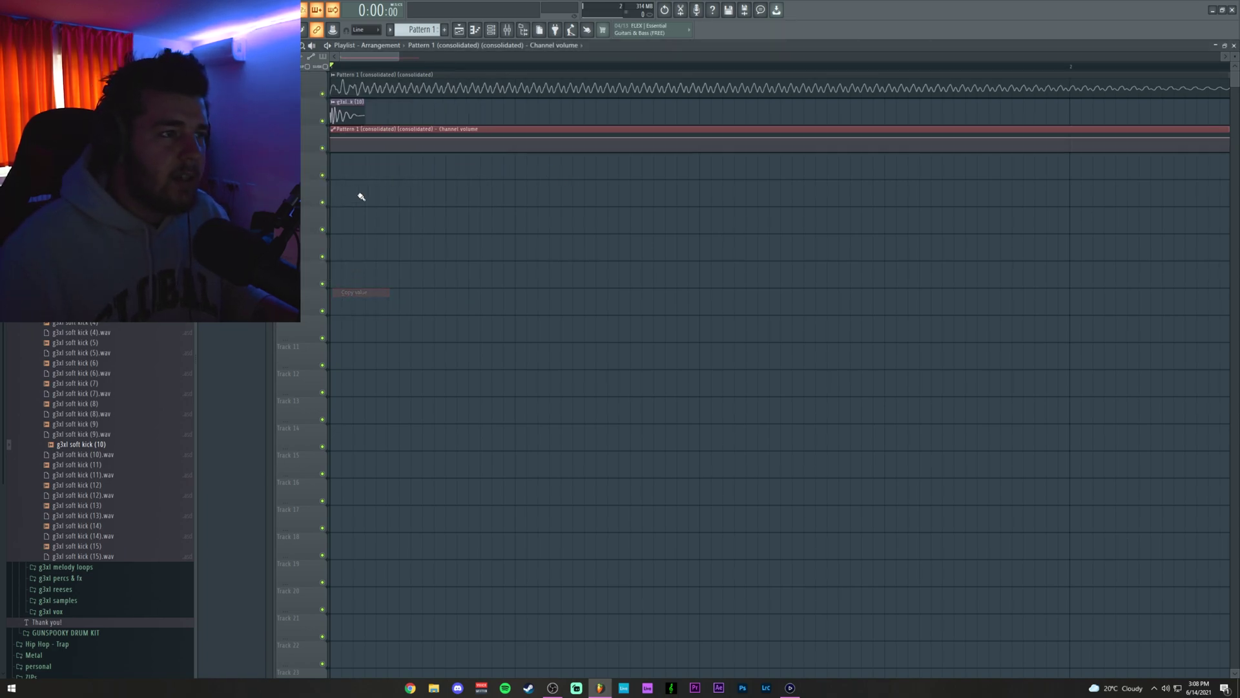
right_click(355, 140)
left_click(384, 302)
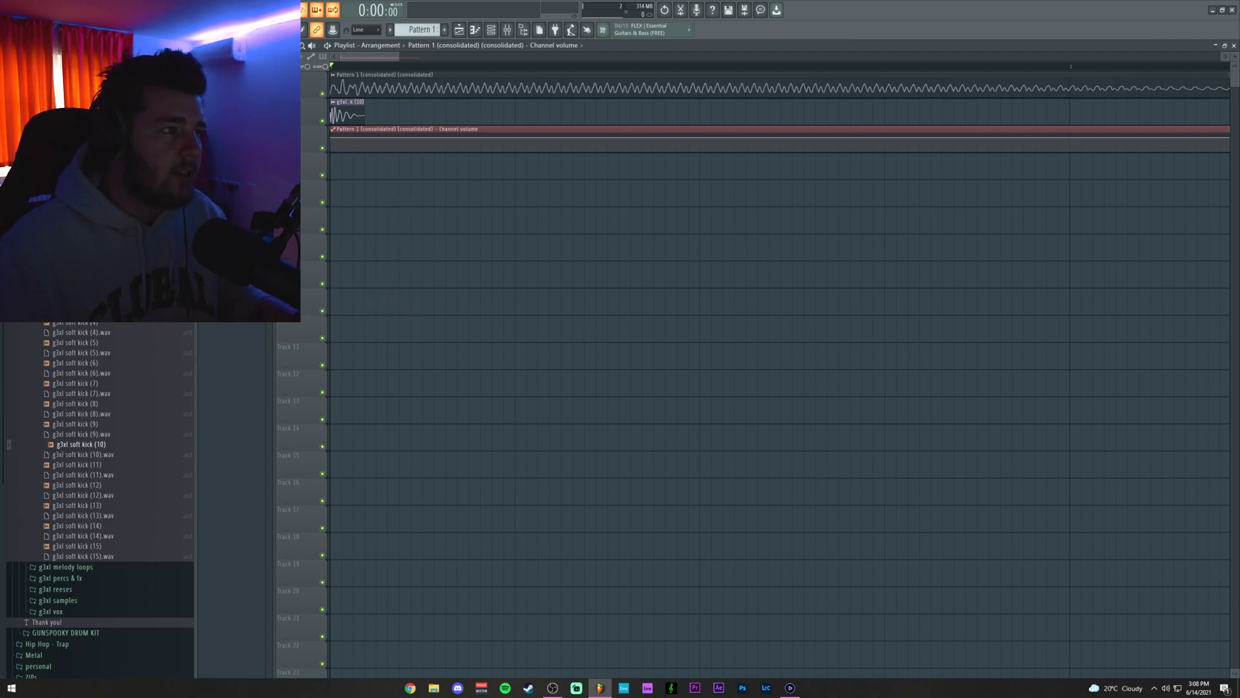
left_click_drag(358, 56, 357, 59)
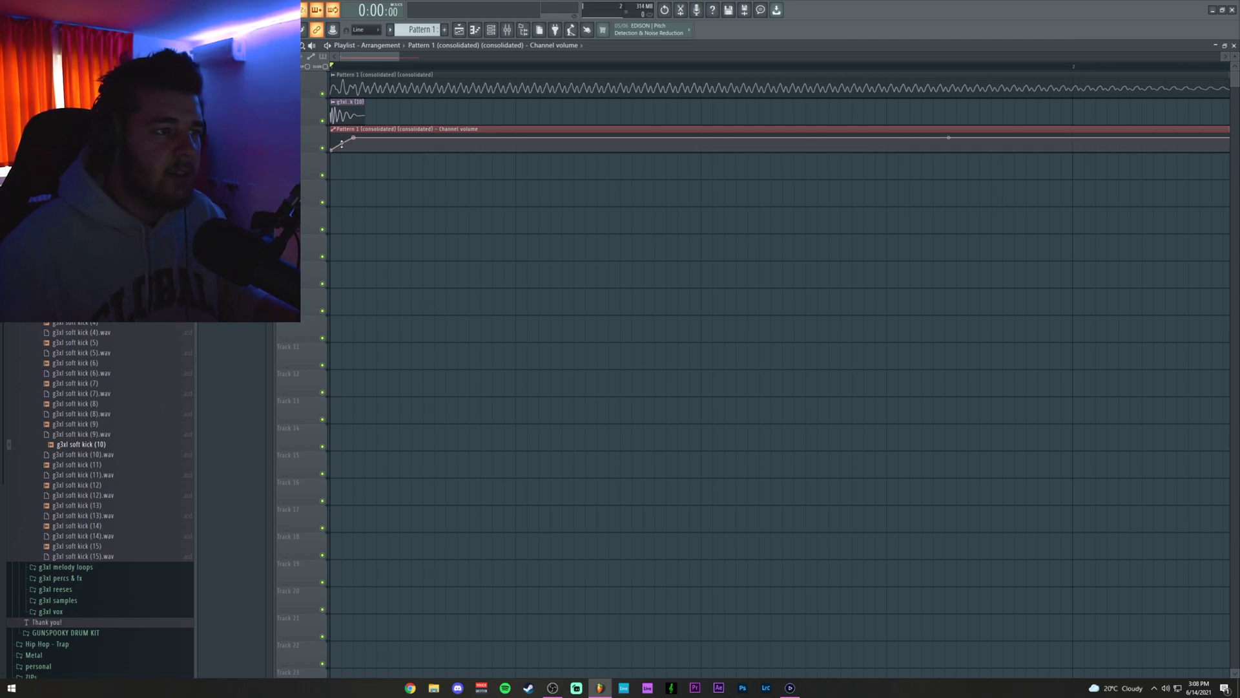
key("space")
key("space")
key("space")
key("space")
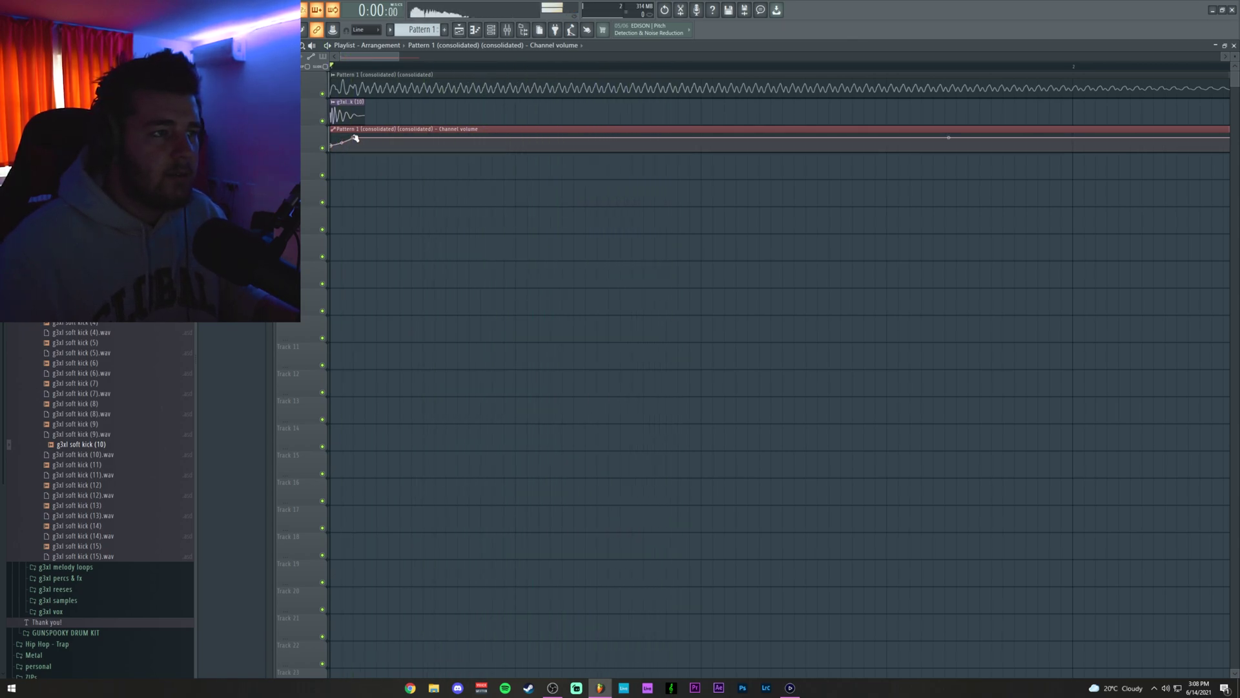
Open the soft kick's channel settings and listen to the kick layered with the faded-in bass from the start
double_click(348, 115)
key("space")
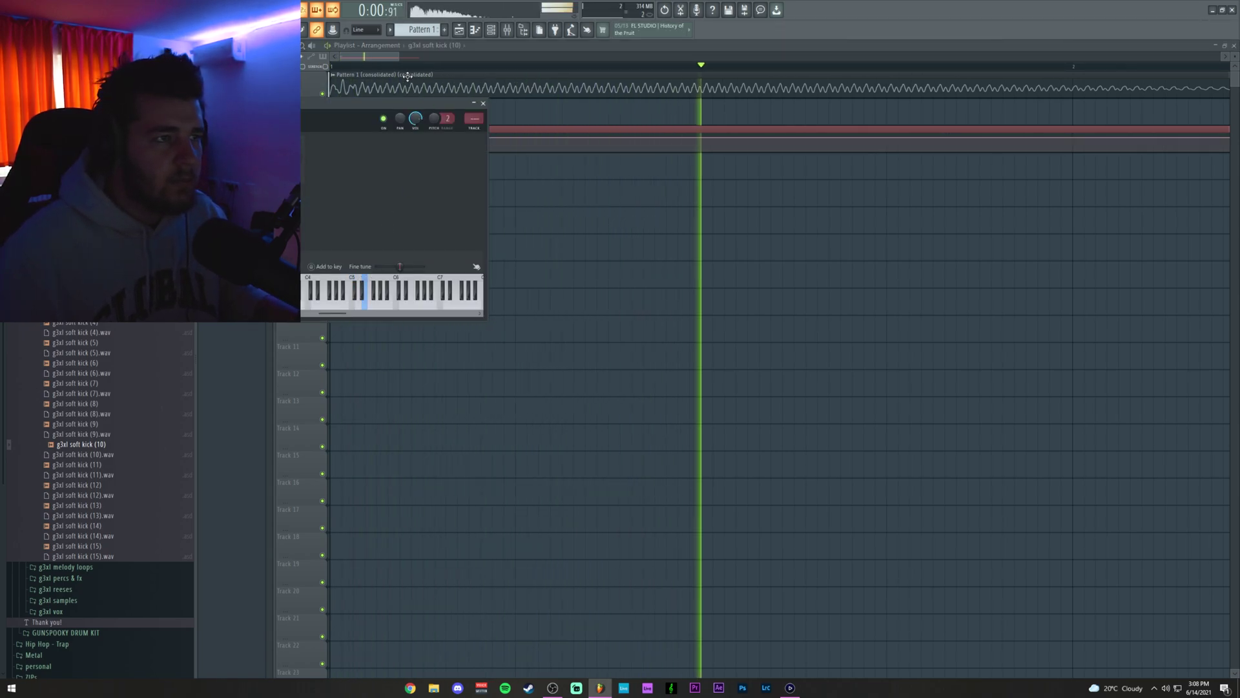
left_click(369, 68)
scroll(366, 68, "down", 2)
left_click(361, 67)
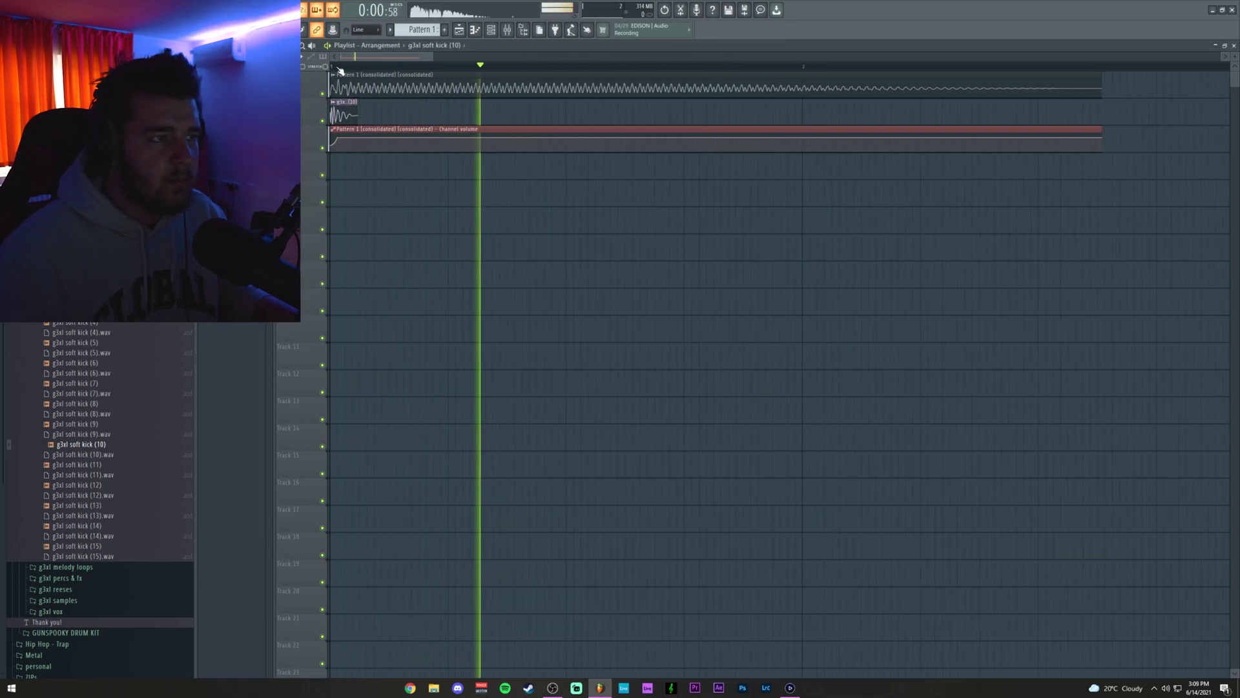
scroll(339, 69, "down", 2)
key("space")
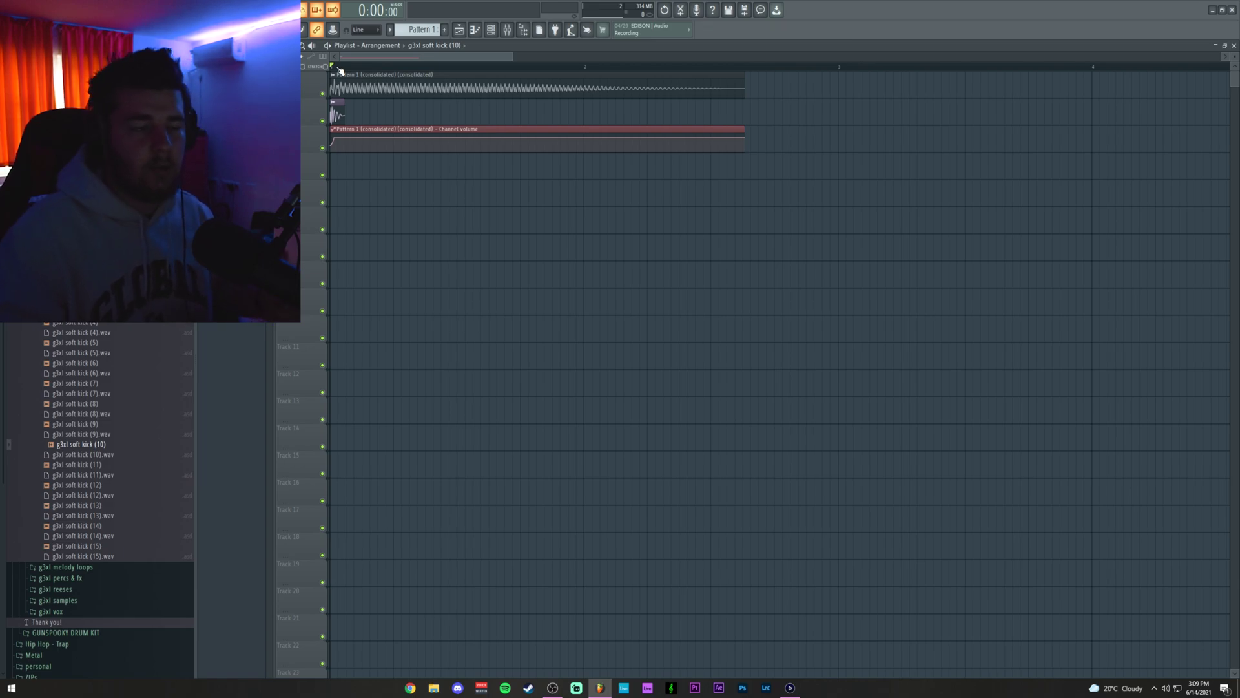
Select and delete all clips in the playlist
scroll(365, 67, "down", 3)
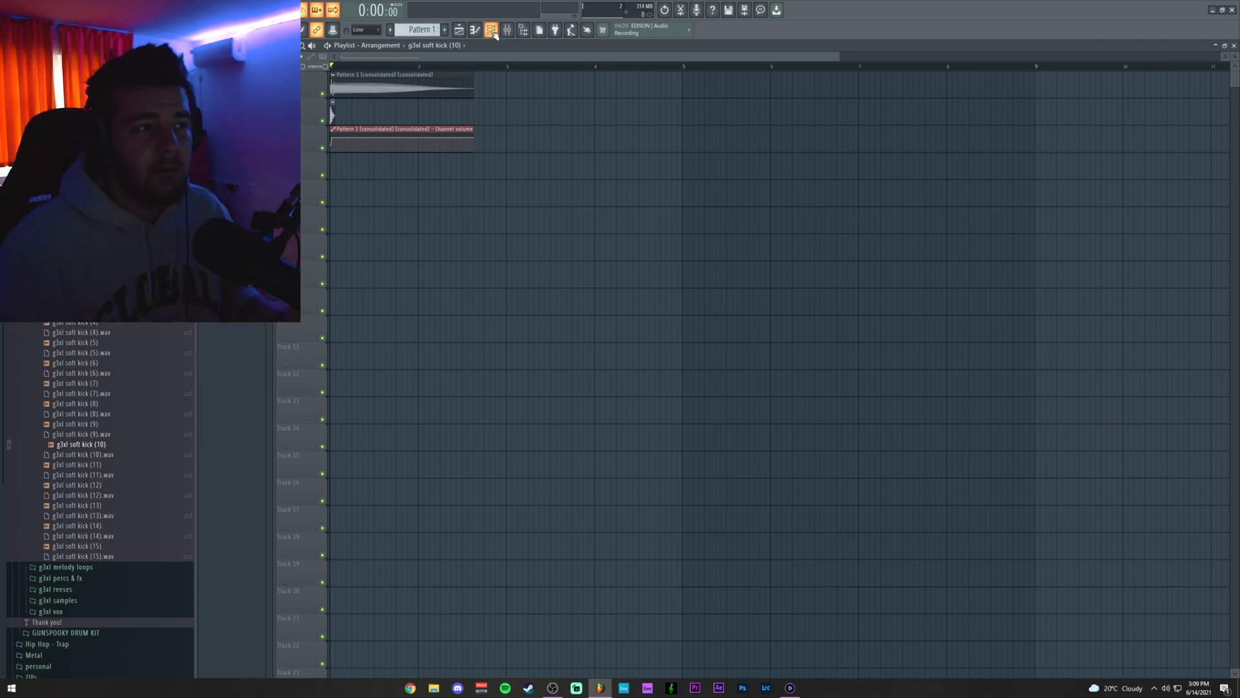
key("ctrl+a")
key("Delete")
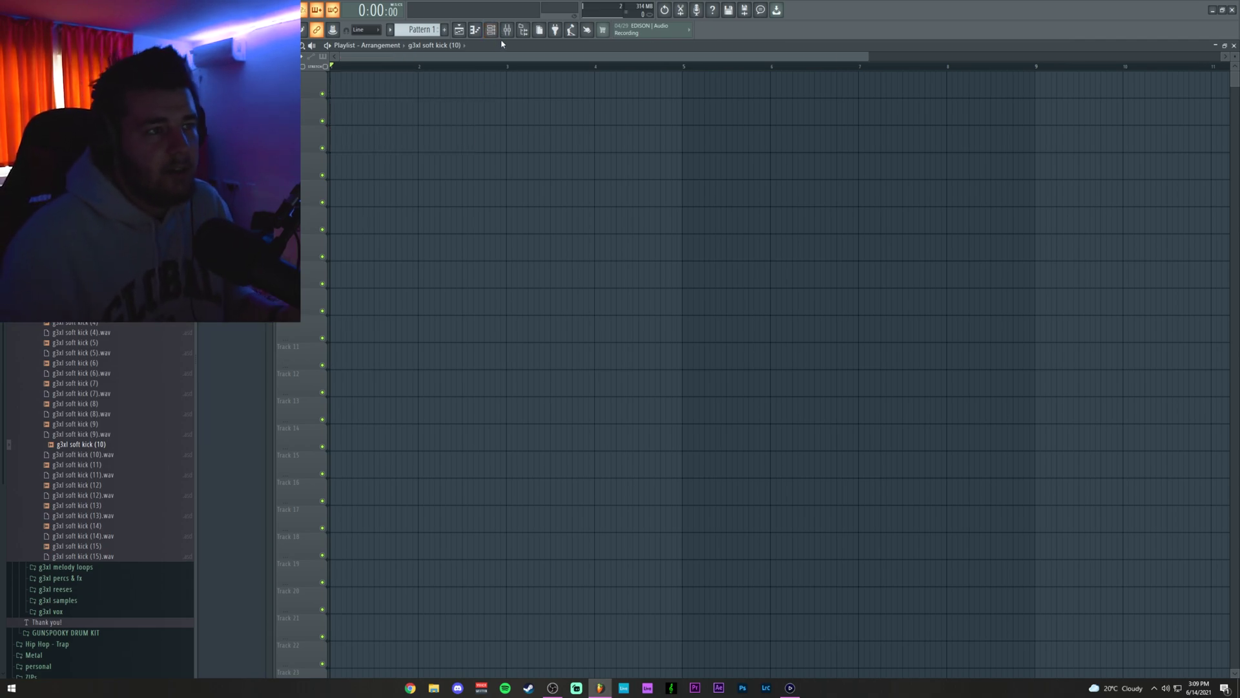
Open the Channel rack and the slot 5 EQ on Insert 1, and audition the consolidated pattern clip through the effect chain
left_click(494, 30)
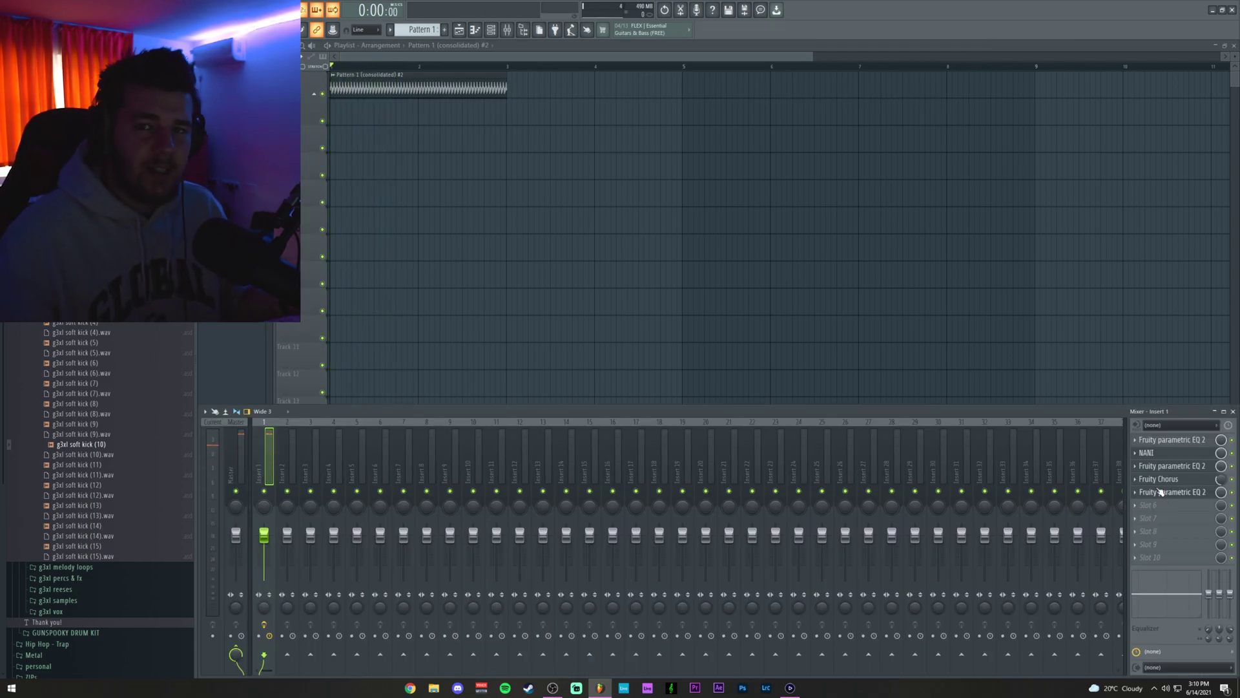
left_click(1161, 492)
key("space")
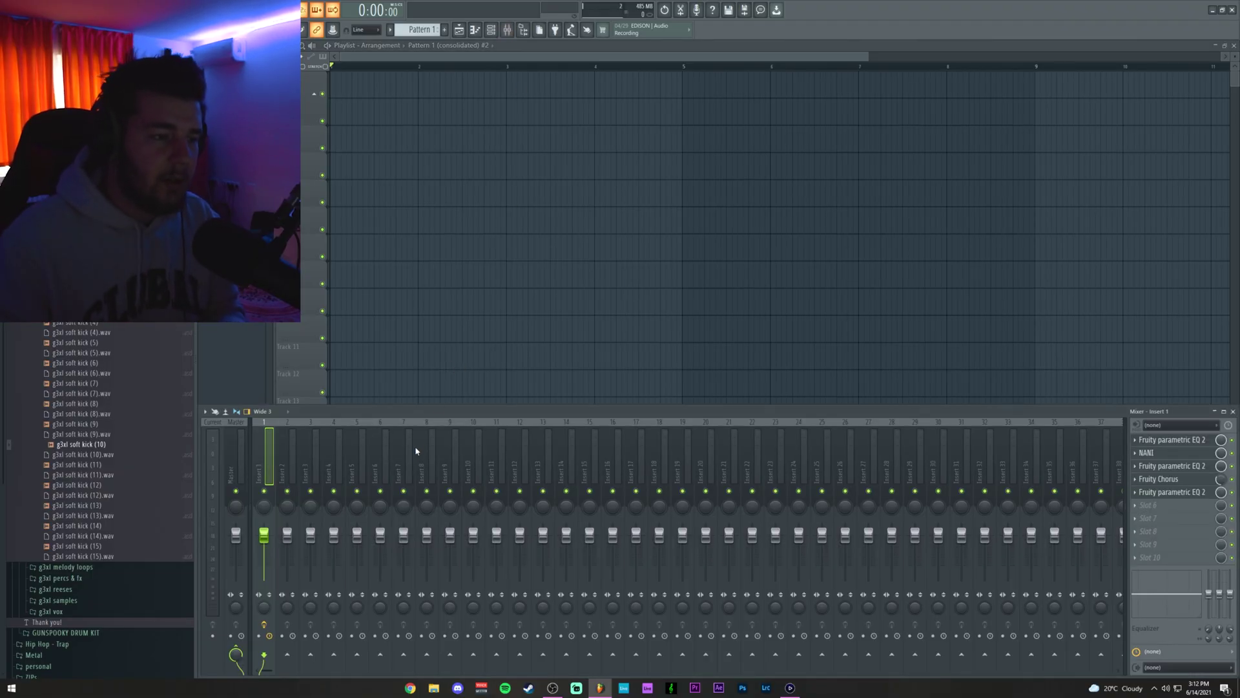
Load Edison on mixer Insert 8 with In 1 as its input and record a take of the phone sound in Now mode
left_click(436, 458)
key("ctrl+e")
left_click(1156, 425)
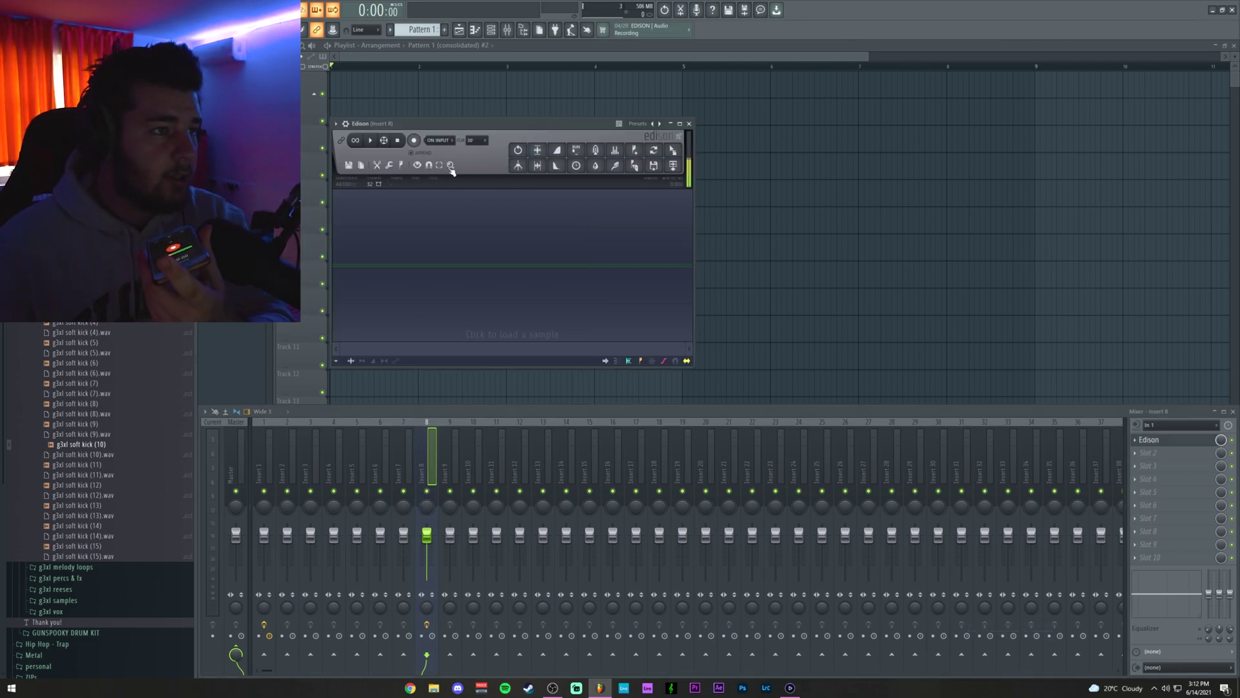
left_click(414, 141)
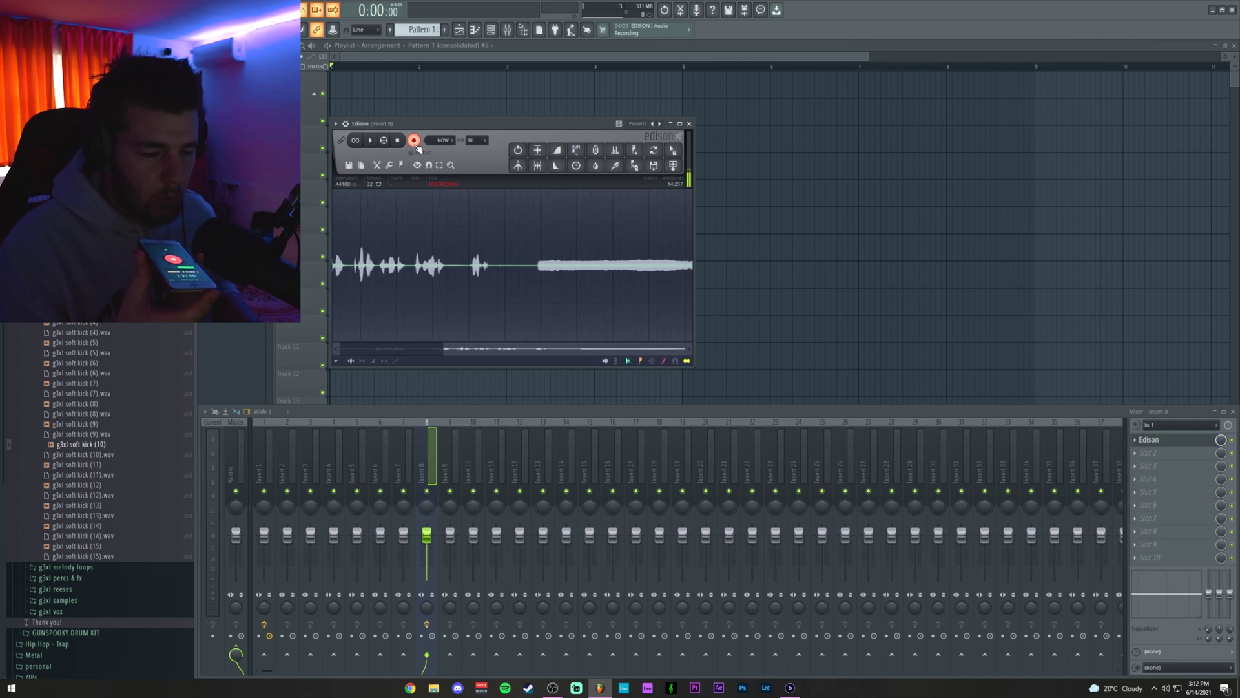
left_click(415, 144)
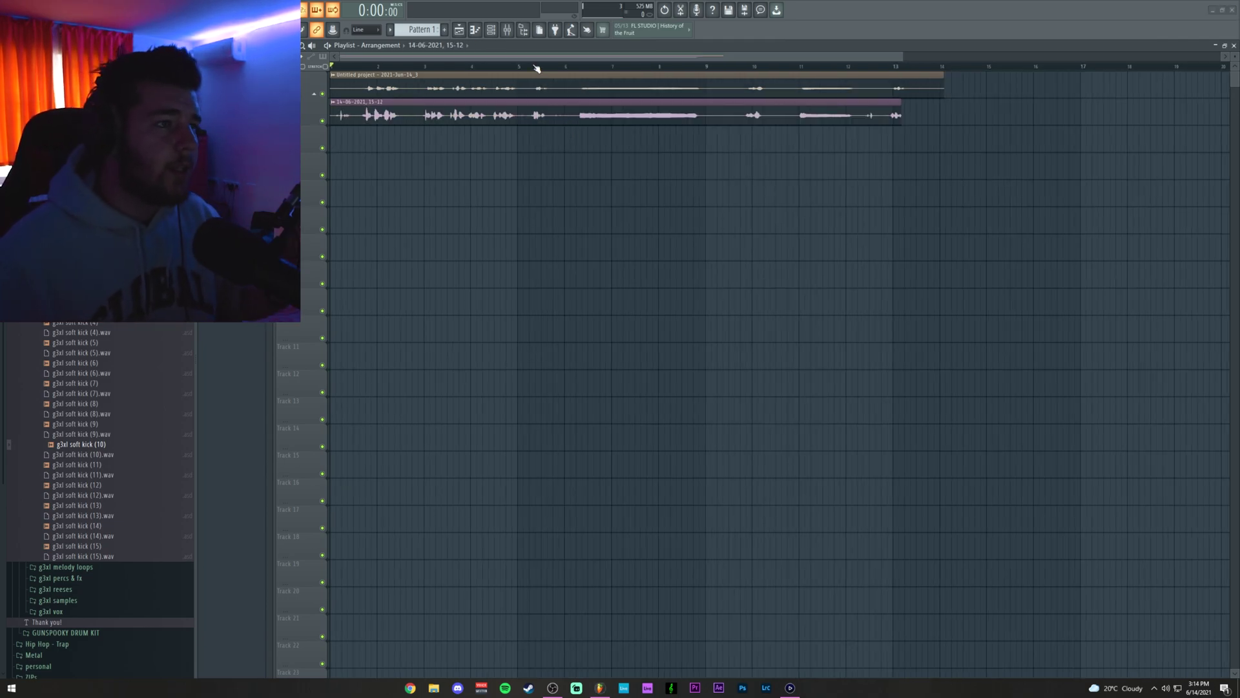
Examine the sustained note in both recorded takes and audition the first track's take from within that note
scroll(375, 67, "up", 5)
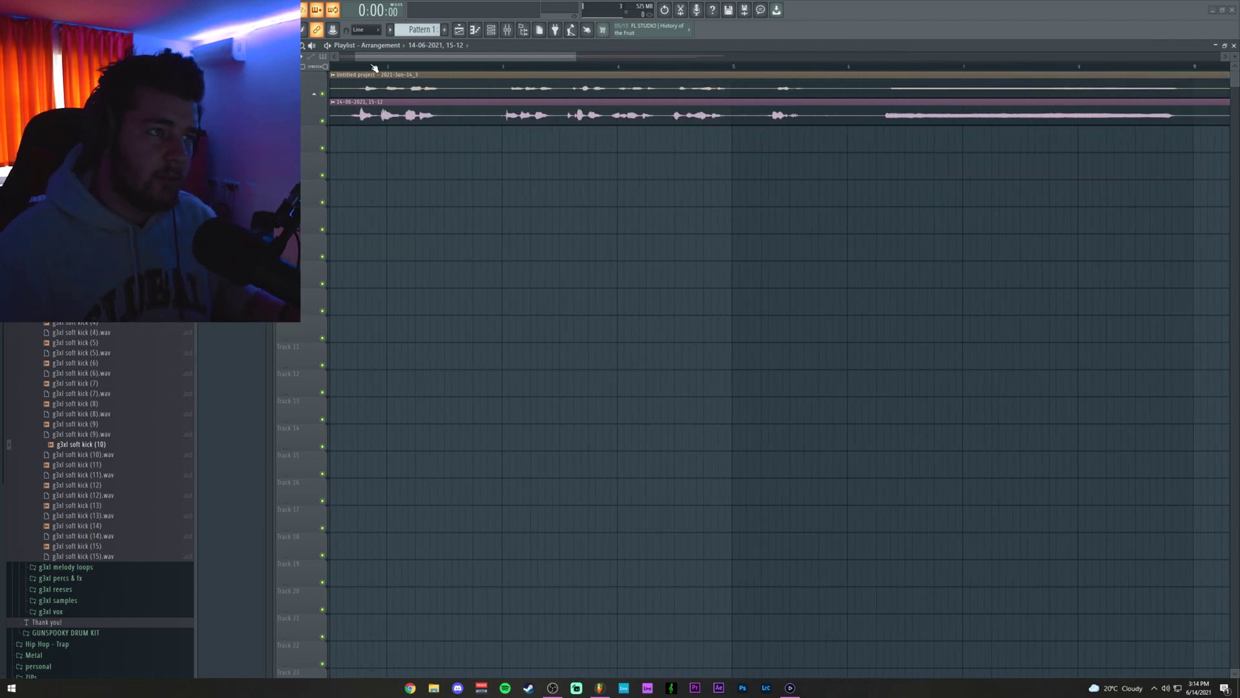
scroll(368, 70, "up", 4)
scroll(368, 70, "down", 8)
scroll(555, 69, "up", 3)
scroll(555, 71, "up", 8)
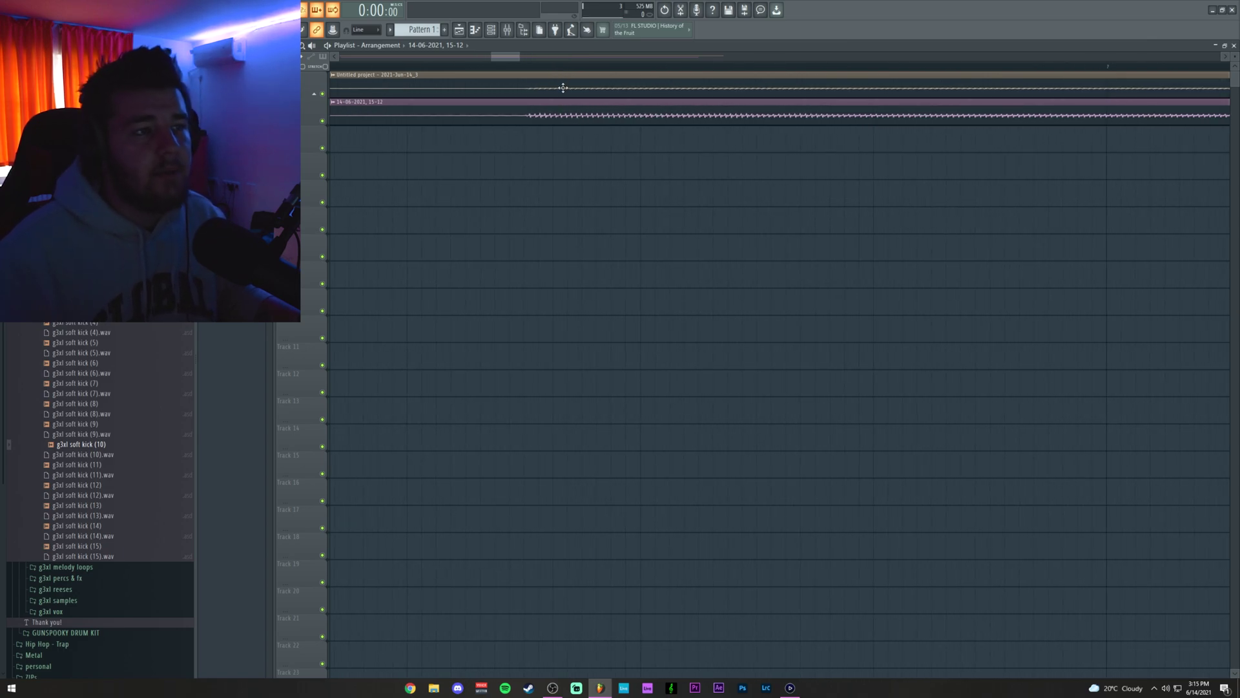
scroll(563, 71, "down", 5)
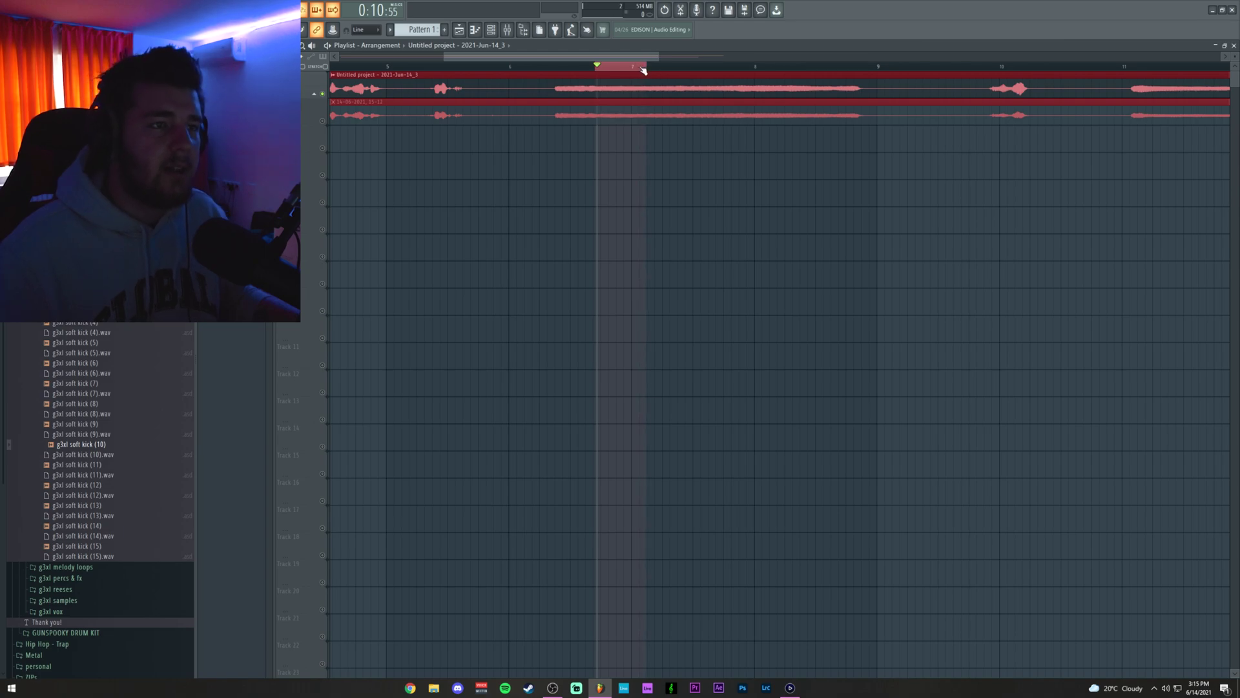
left_click(634, 69)
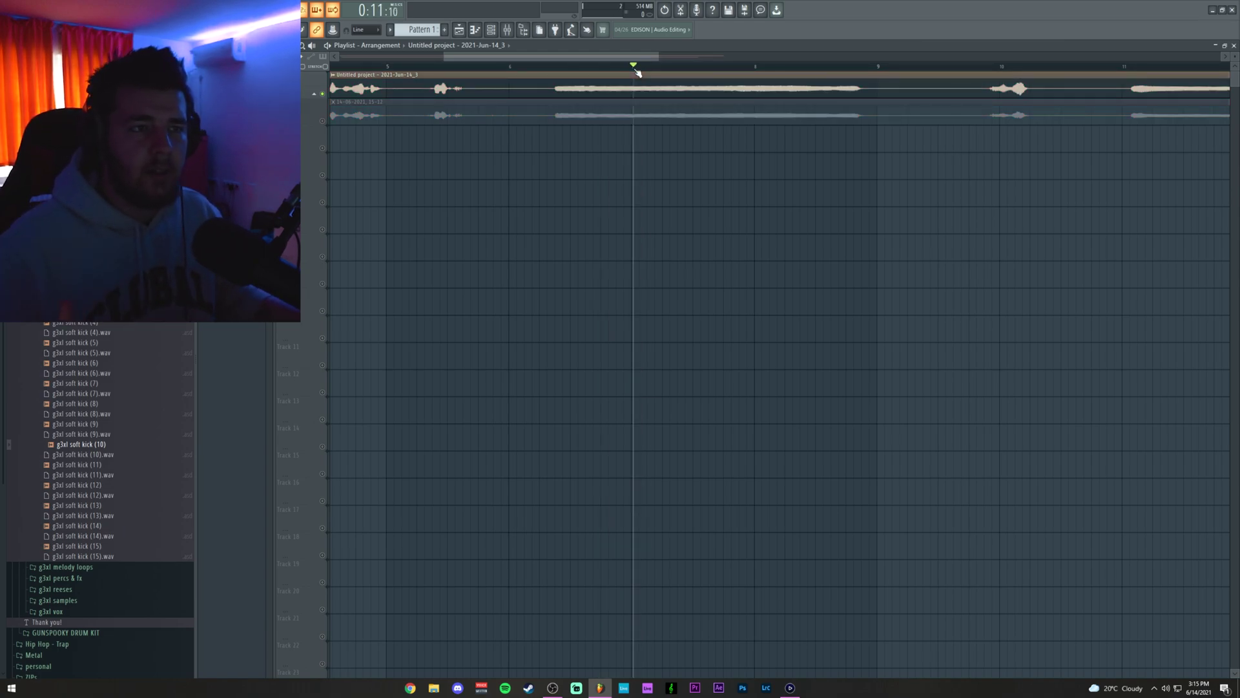
key("space")
key("space")
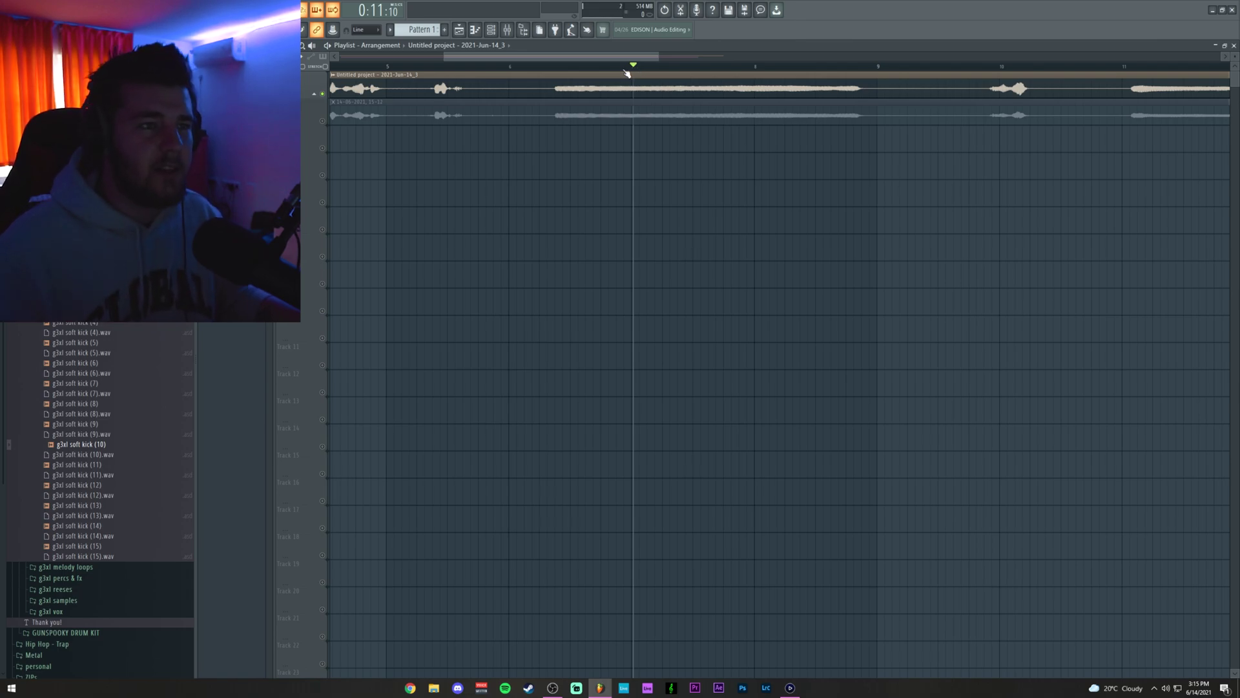
Mark a time selection inside the sustained note and slice both recorded clips at its start and end
left_click(597, 68)
left_click_drag(598, 70, 636, 70)
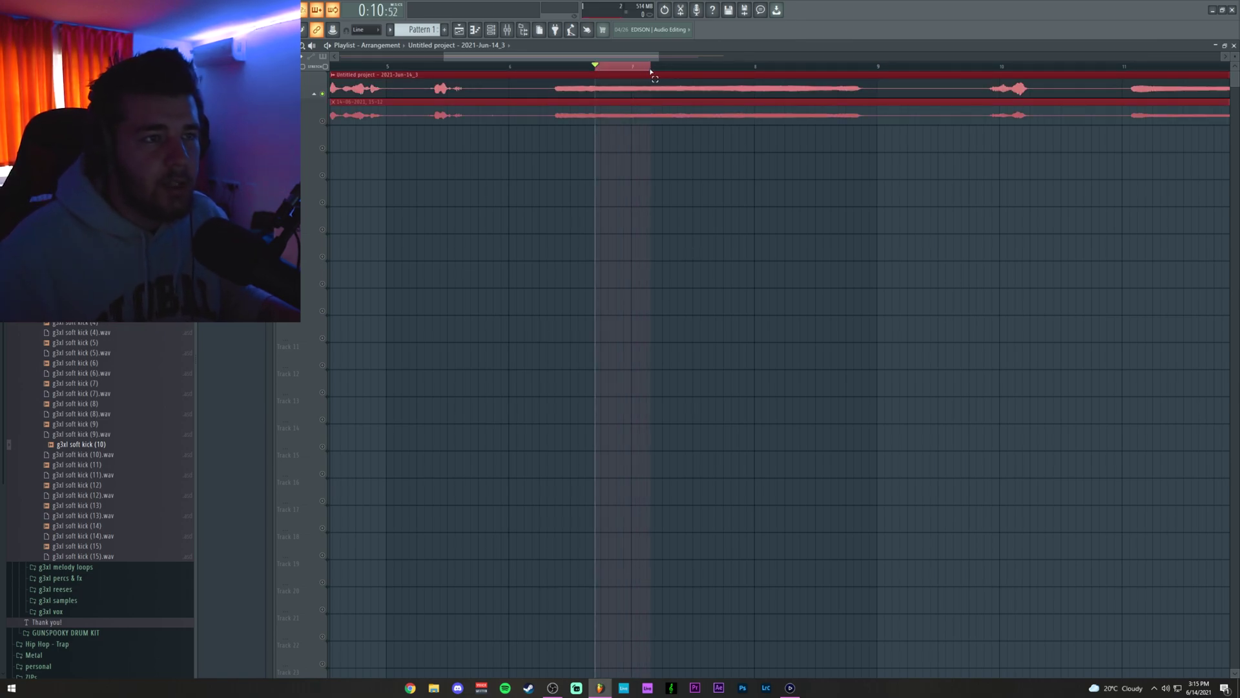
scroll(651, 70, "up", 2)
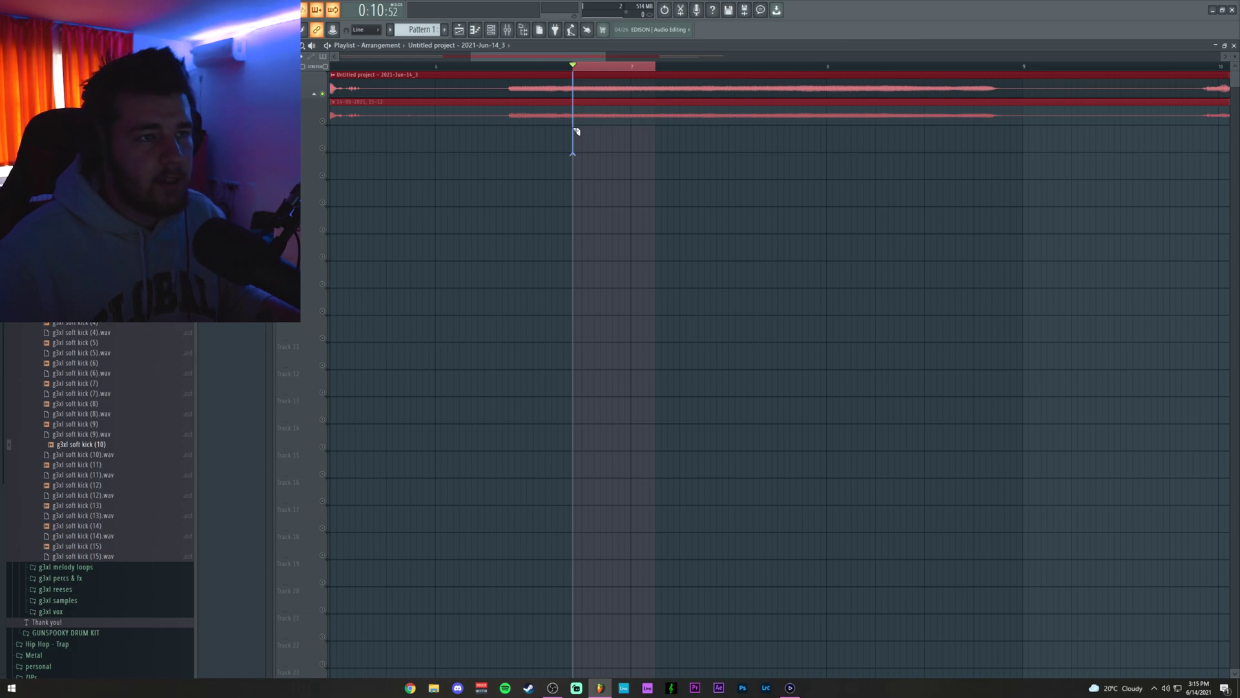
left_click_drag(574, 129, 573, 131)
left_click_drag(659, 88, 659, 124)
scroll(575, 70, "down", 4)
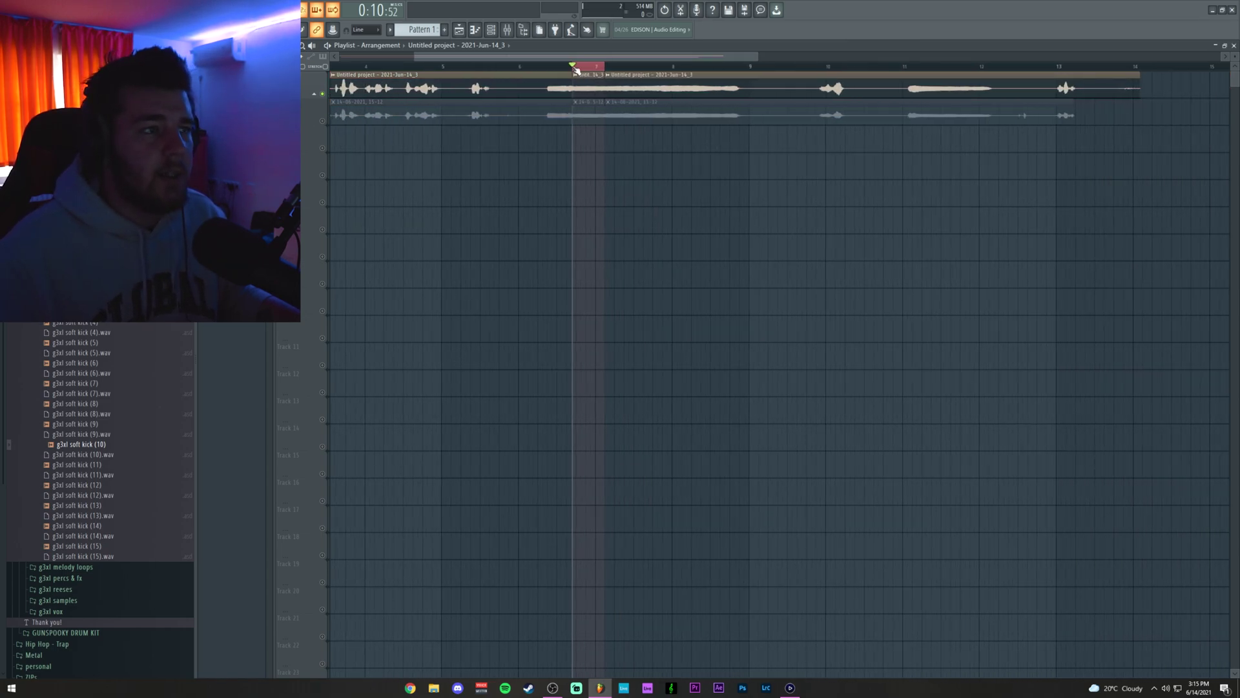
Delete the leftover clip sections on both sides of the sliced segment and turn all tracks back on
right_click(557, 87)
right_click(620, 88)
right_click(322, 120)
right_click(322, 121)
right_click(301, 97)
left_click(557, 70)
Move the two sliced segments to the start of the playlist, keeping them on separate tracks
scroll(556, 70, "down", 3)
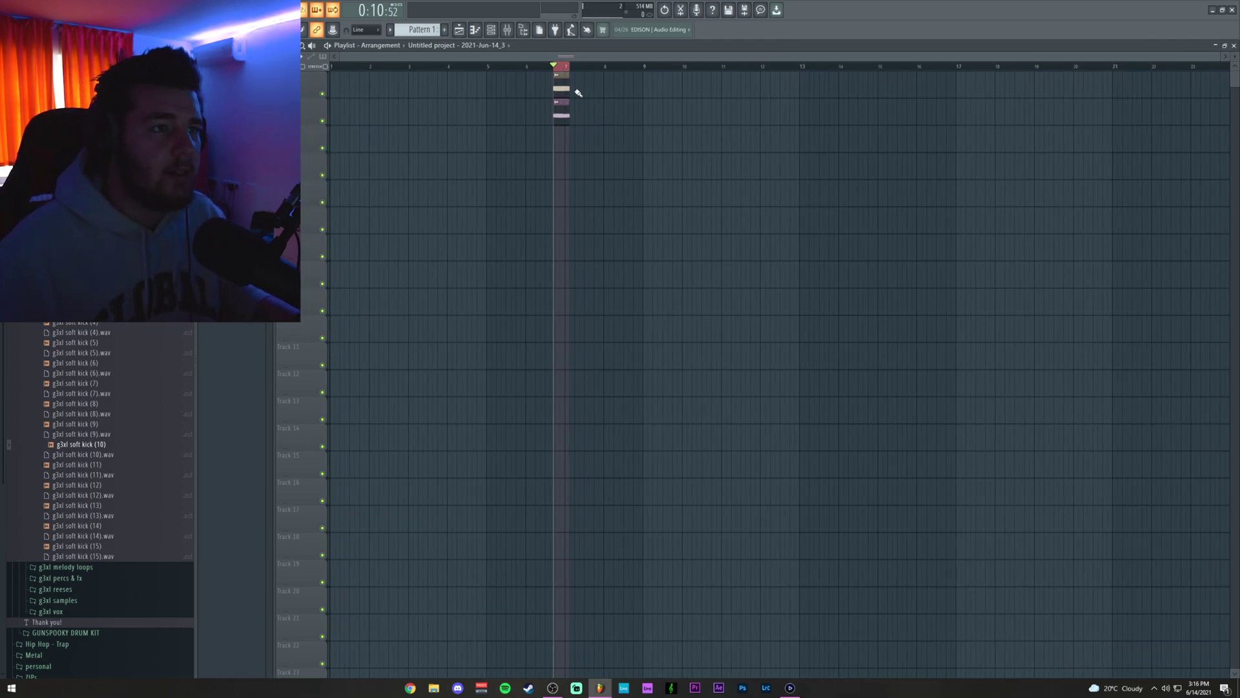
left_click_drag(561, 88, 338, 88)
scroll(370, 70, "up", 8)
left_click_drag(413, 56, 361, 56)
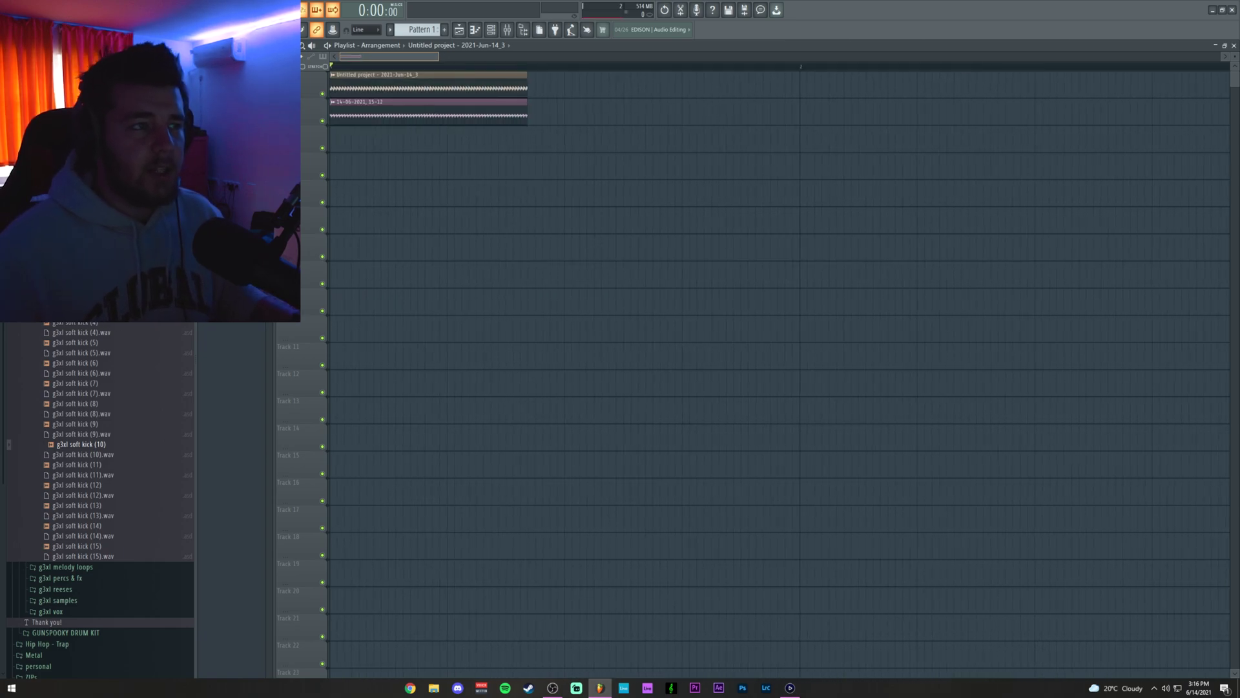
Solo the first track, select the segments' time range and consolidate the takes into new audio clips
scroll(501, 70, "down", 3)
right_click(322, 94)
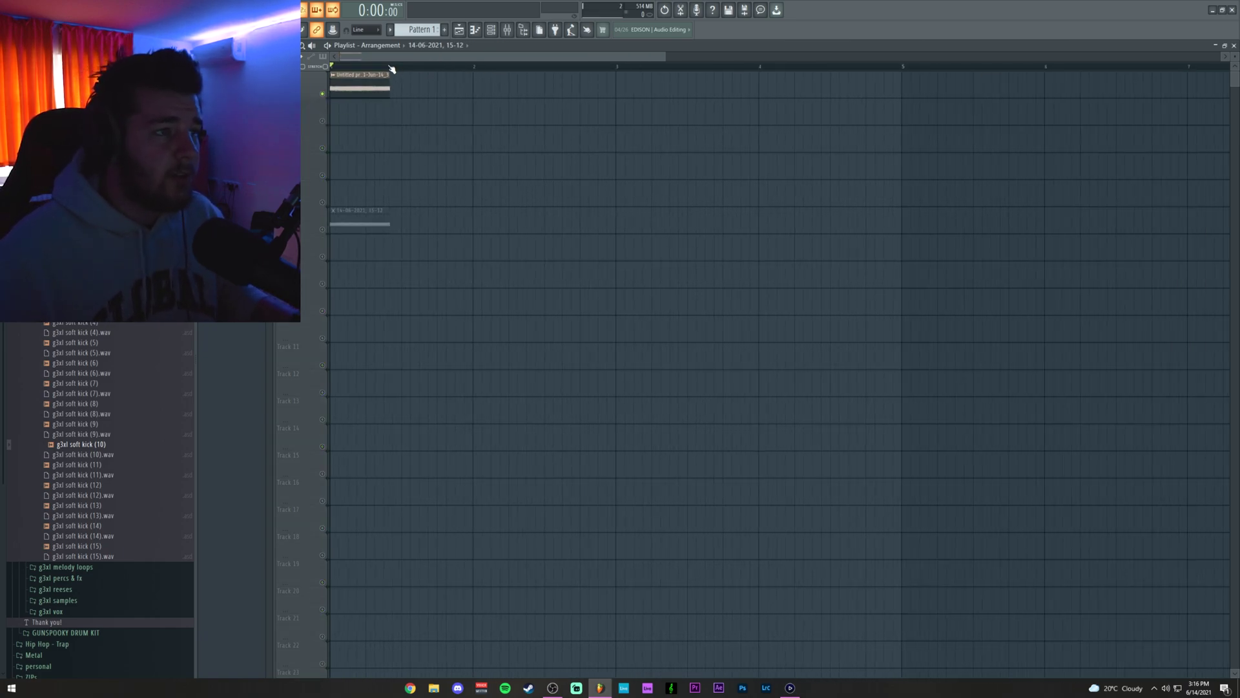
scroll(400, 67, "up", 5)
left_click_drag(796, 68, 479, 93)
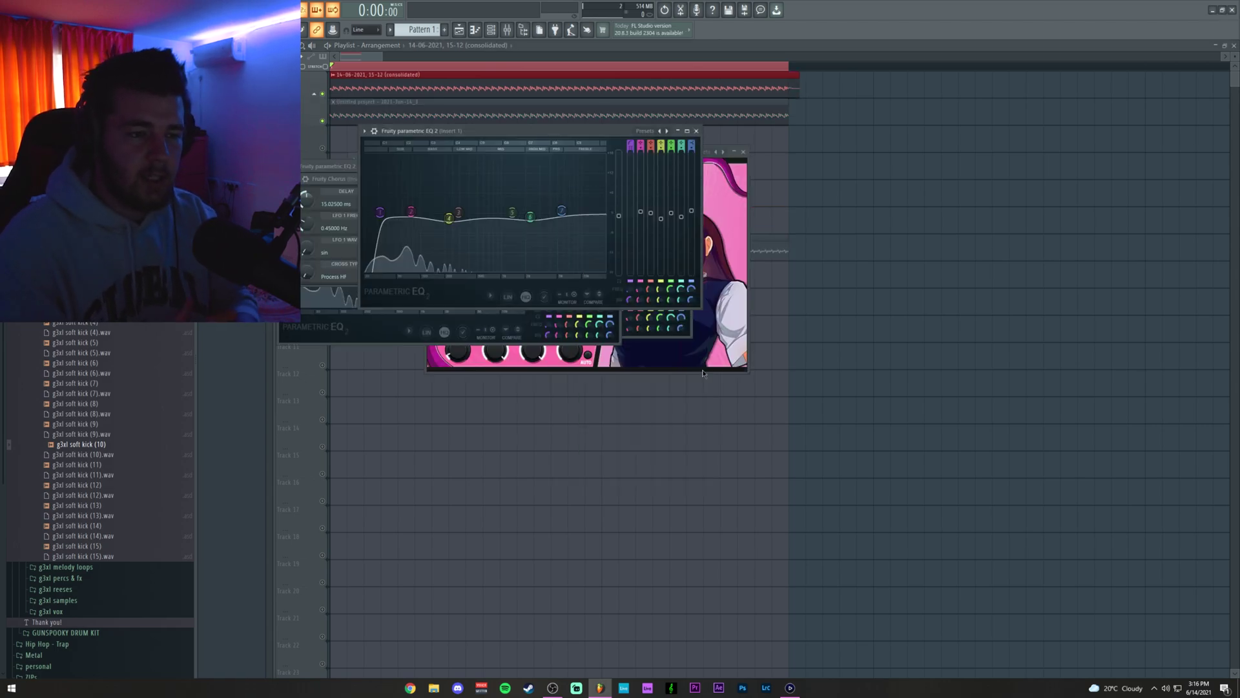
Listen to the two consolidated takes one after the other by soloing Track 1 and Track 3
key("space")
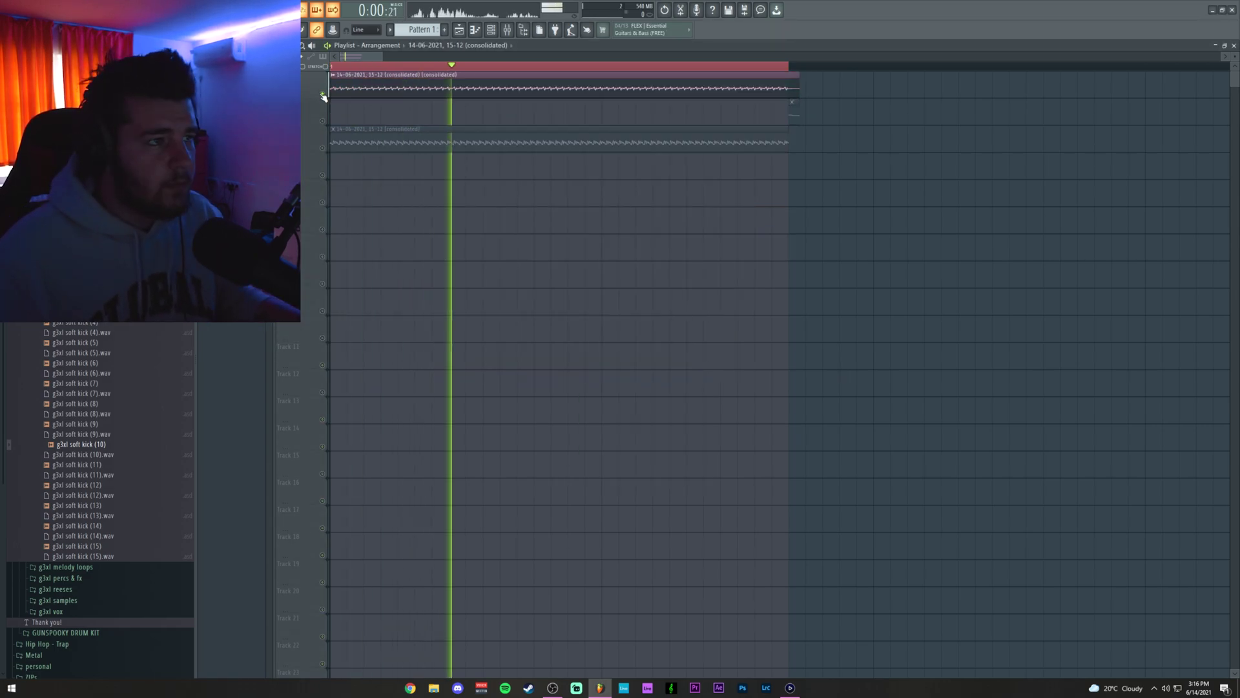
key("space")
right_click(322, 148)
key("space")
key("space")
Rename the consolidated clip on Track 3 as SM7B
scroll(439, 70, "down", 2)
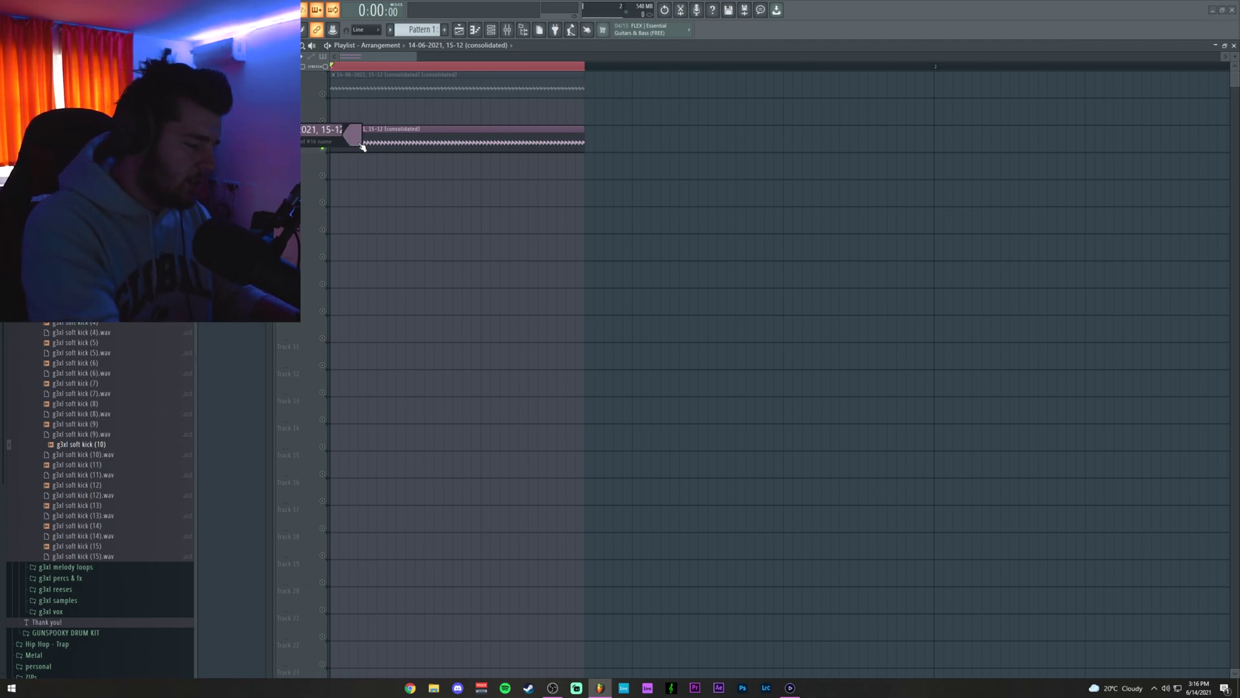
type("SM7B")
key("Return")
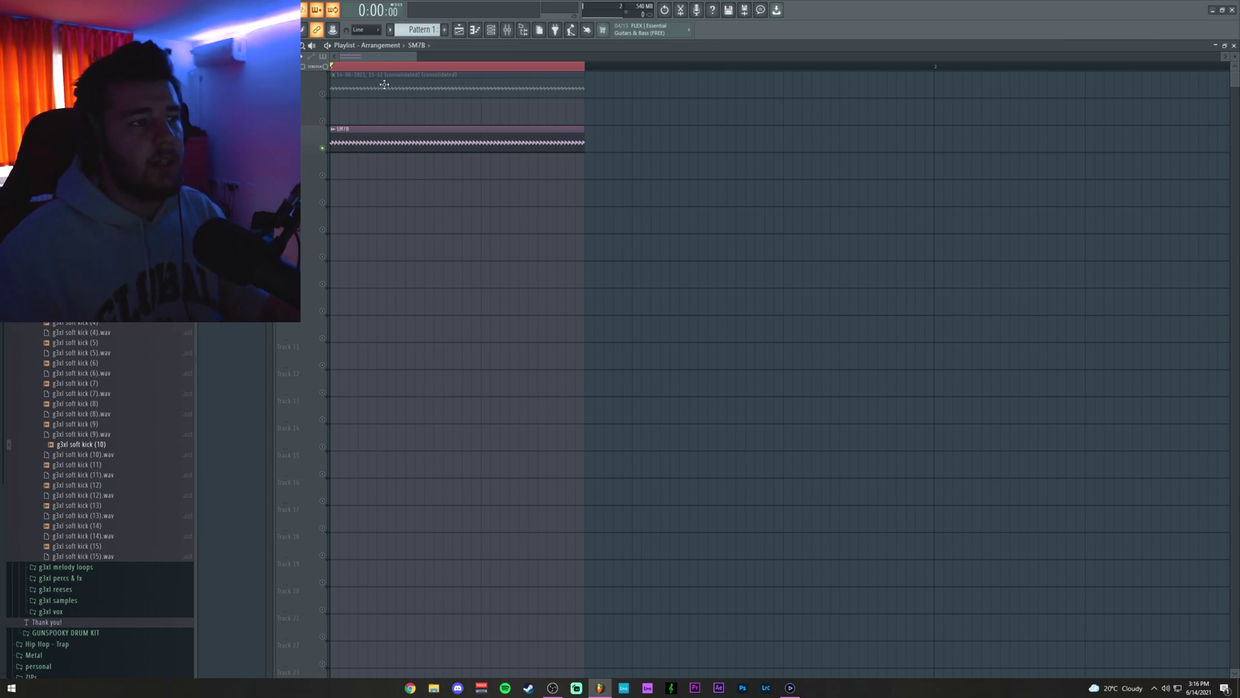
Rename the consolidated clip on Track 1 as iPHONE and move it to Track 2, directly above SM7B
left_click(385, 85)
key("F2")
type("iPHONE")
key("Return")
left_click_drag(386, 88, 329, 116)
Clear the time selection and compare the iPHONE and SM7B clips by playing each one soloed
left_click(325, 120)
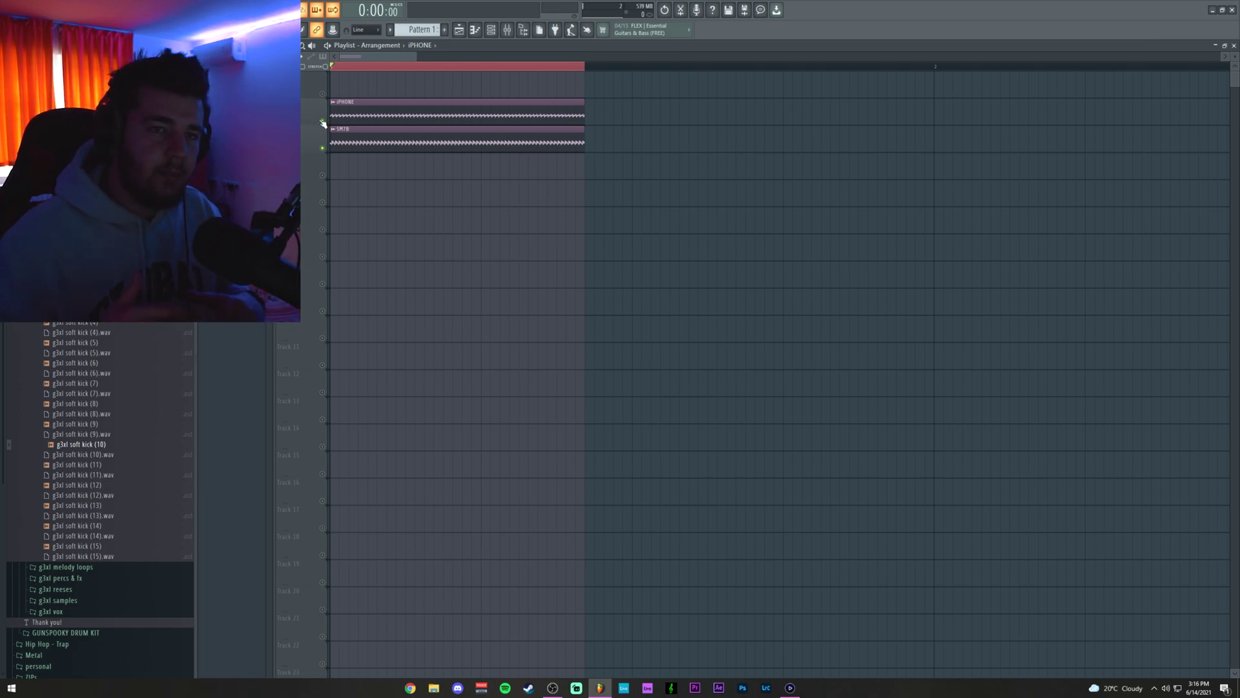
right_click(323, 122)
left_click(350, 66)
left_click_drag(353, 66, 296, 70)
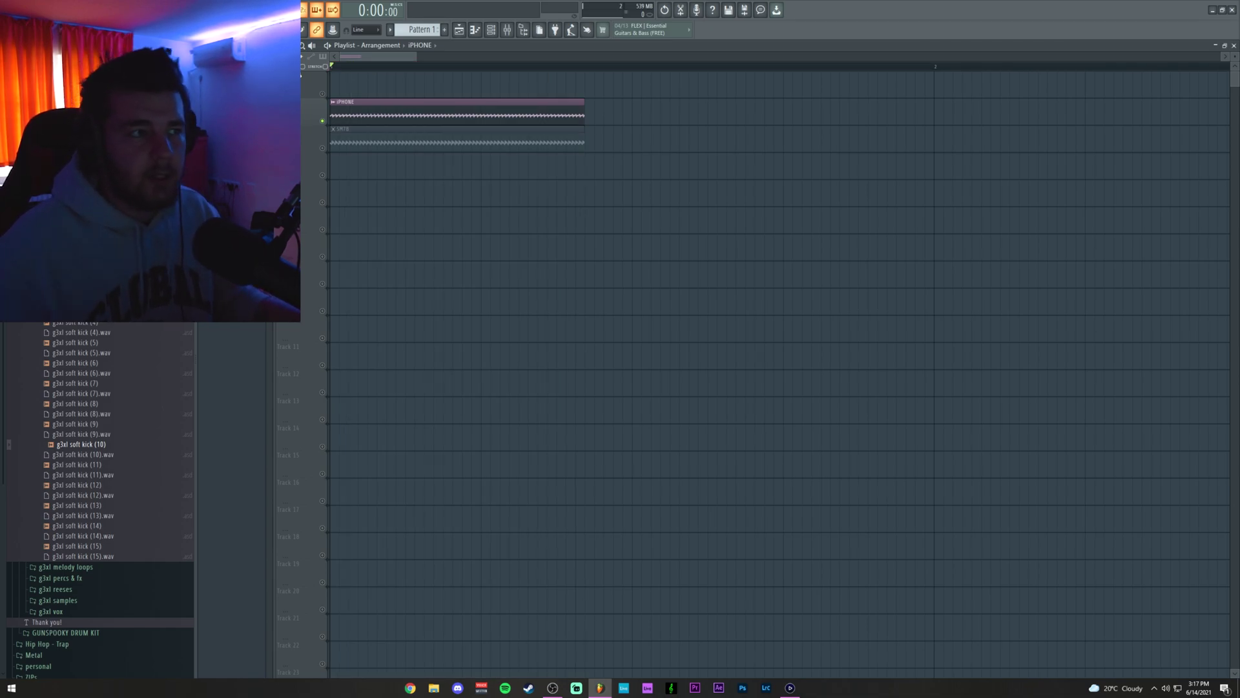
key("space")
right_click(323, 148)
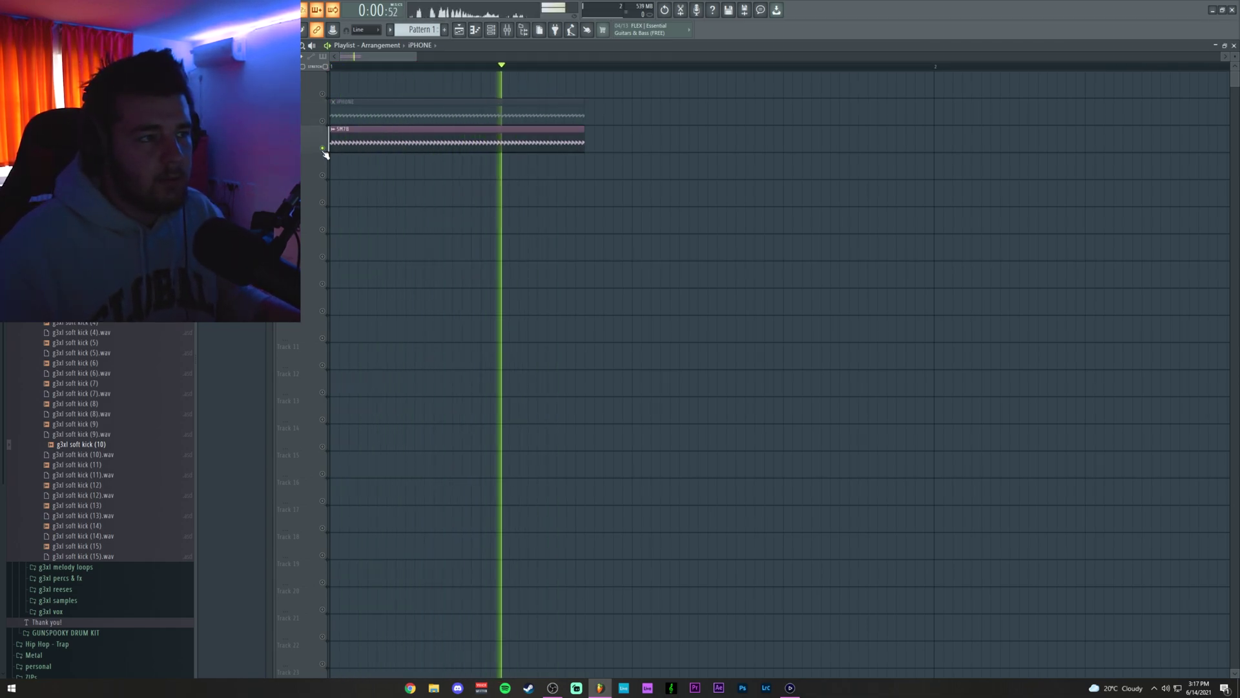
key("space")
Turn on Normalize in the channel settings of both the iPHONE and SM7B samples
right_click(323, 121)
double_click(401, 115)
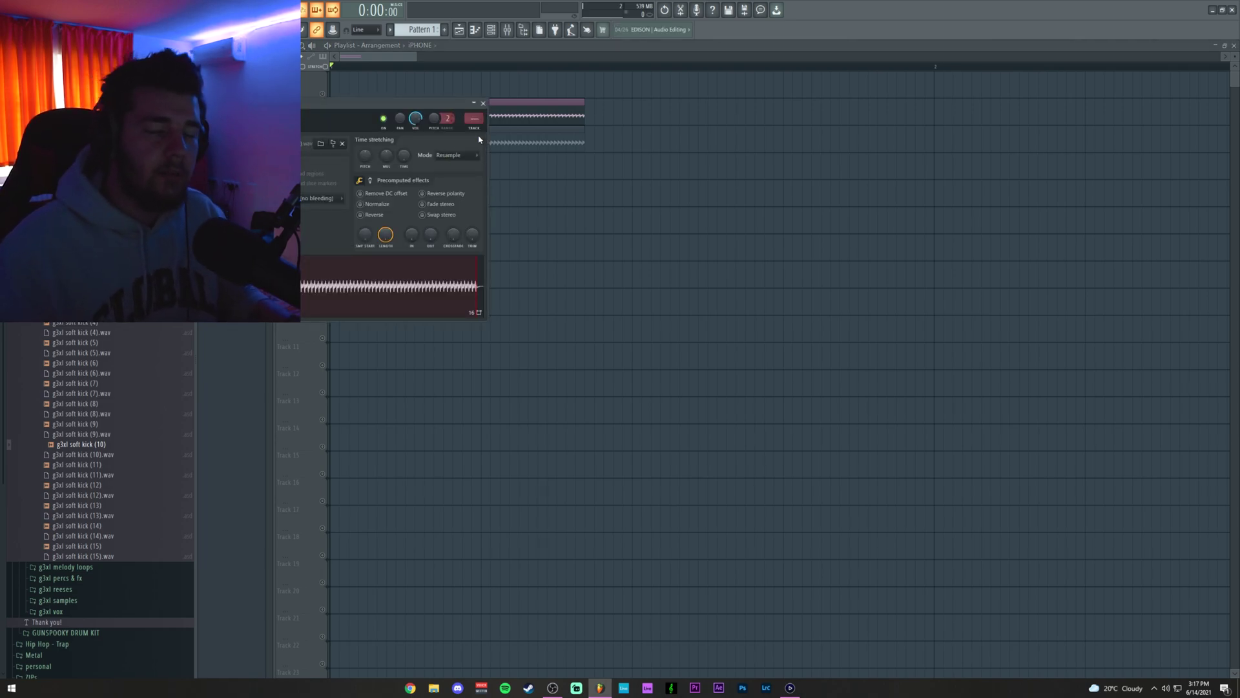
left_click_drag(412, 107, 562, 121)
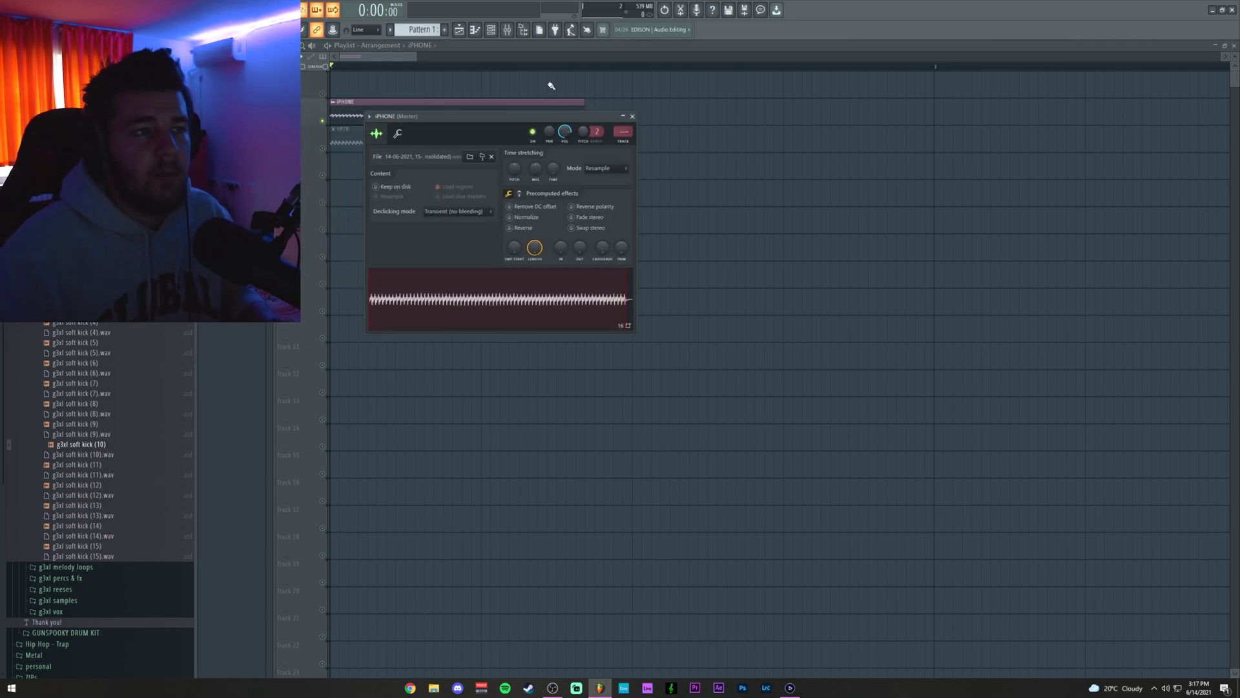
scroll(407, 56, "down", 2)
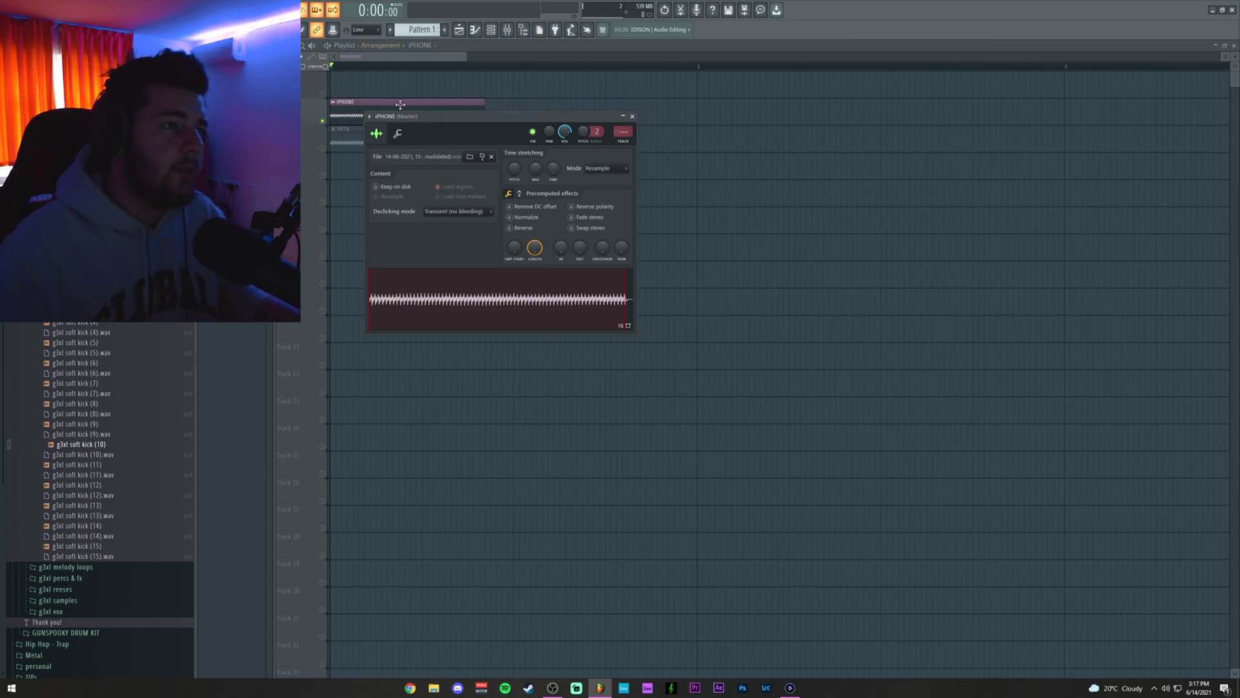
left_click_drag(405, 116, 372, 170)
left_click(482, 271)
double_click(416, 130)
left_click(371, 193)
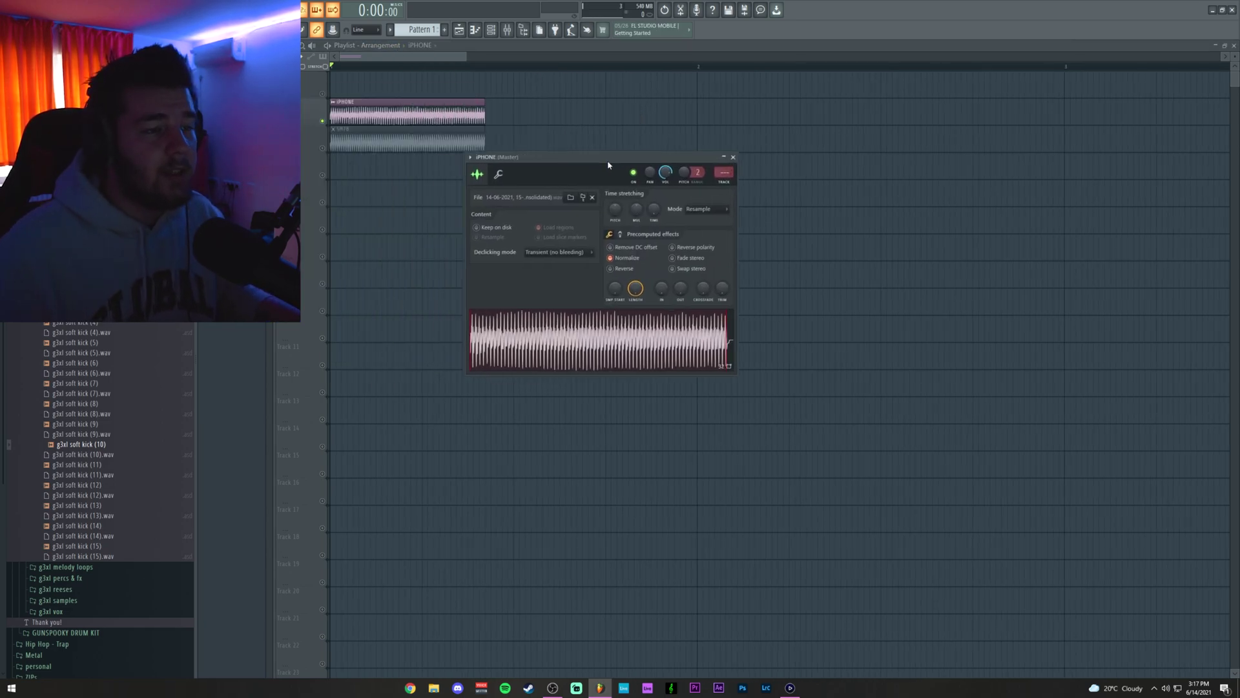
Lower the time-stretching pitch of the iPHONE and SM7B samples and audition each one soloed
left_click_drag(606, 164, 615, 162)
left_click_drag(622, 210, 622, 212)
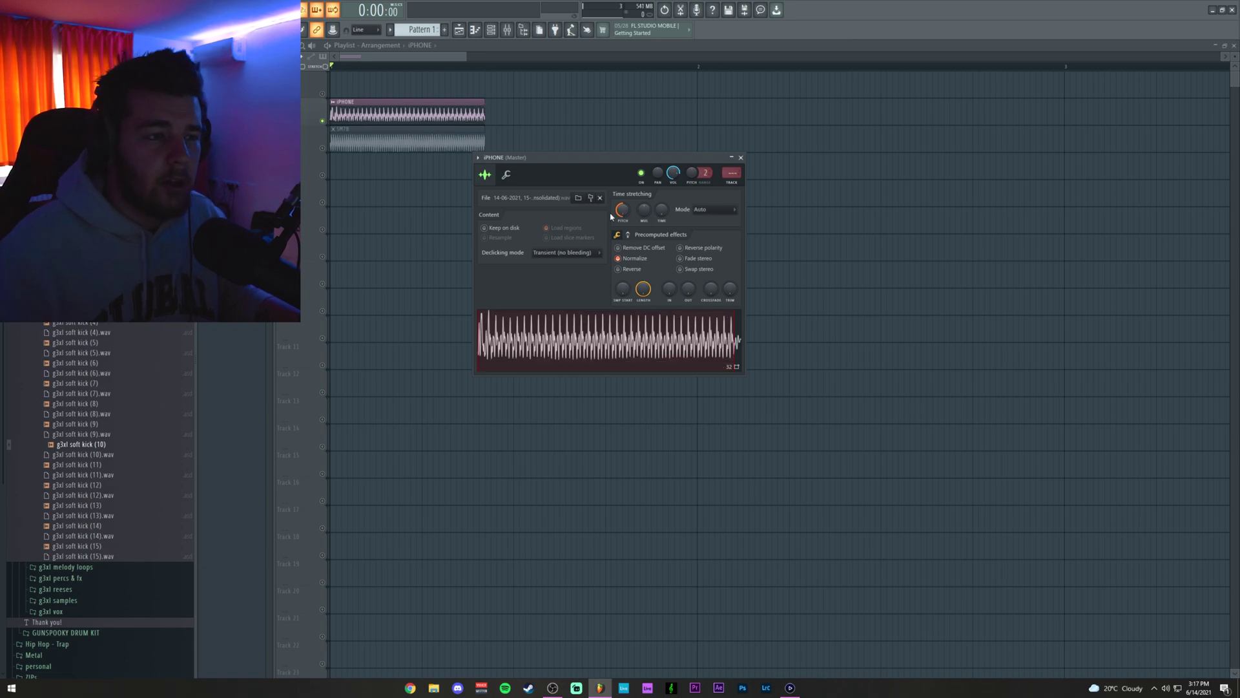
key("space")
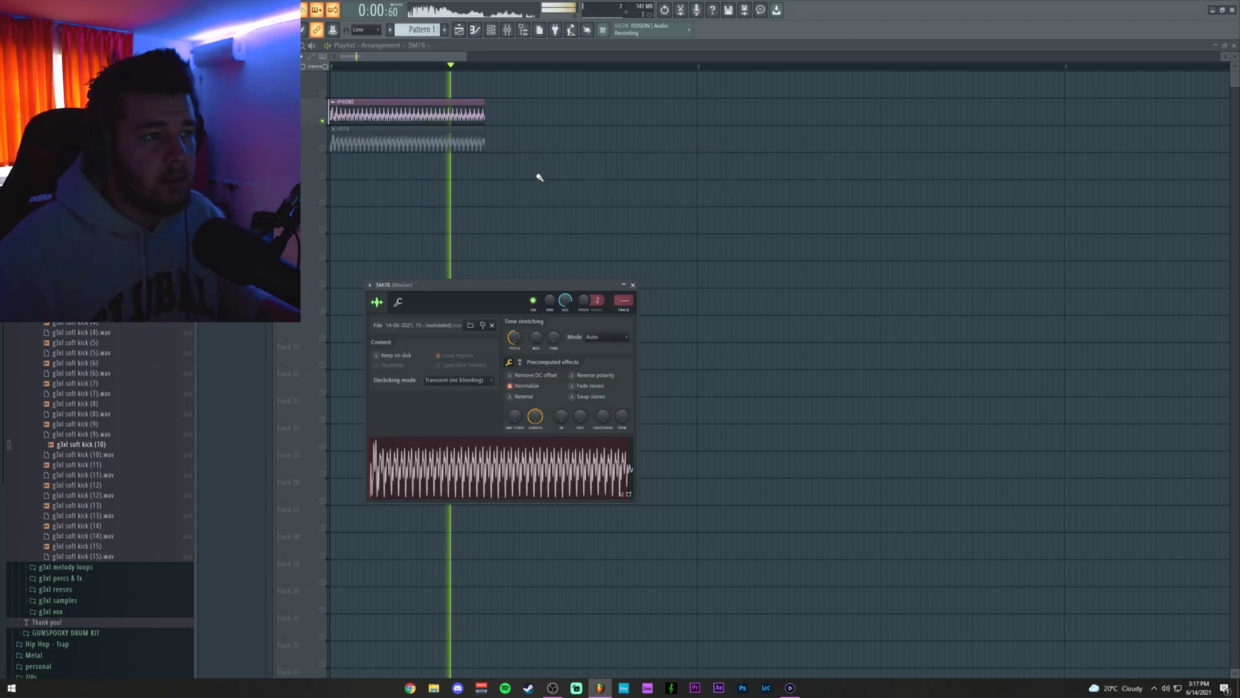
key("space")
right_click(323, 148)
key("space")
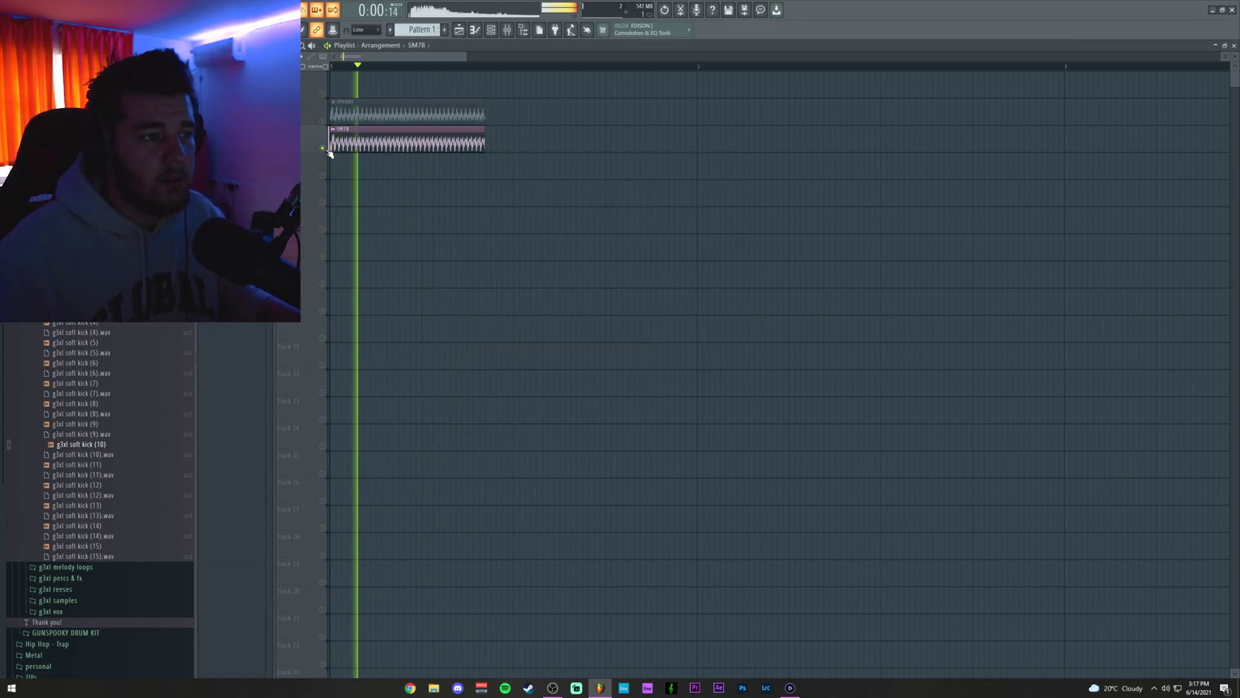
key("space")
Solo the iPHONE track and route both the iPHONE and SM7B channels to mixer Insert 3
right_click(323, 120)
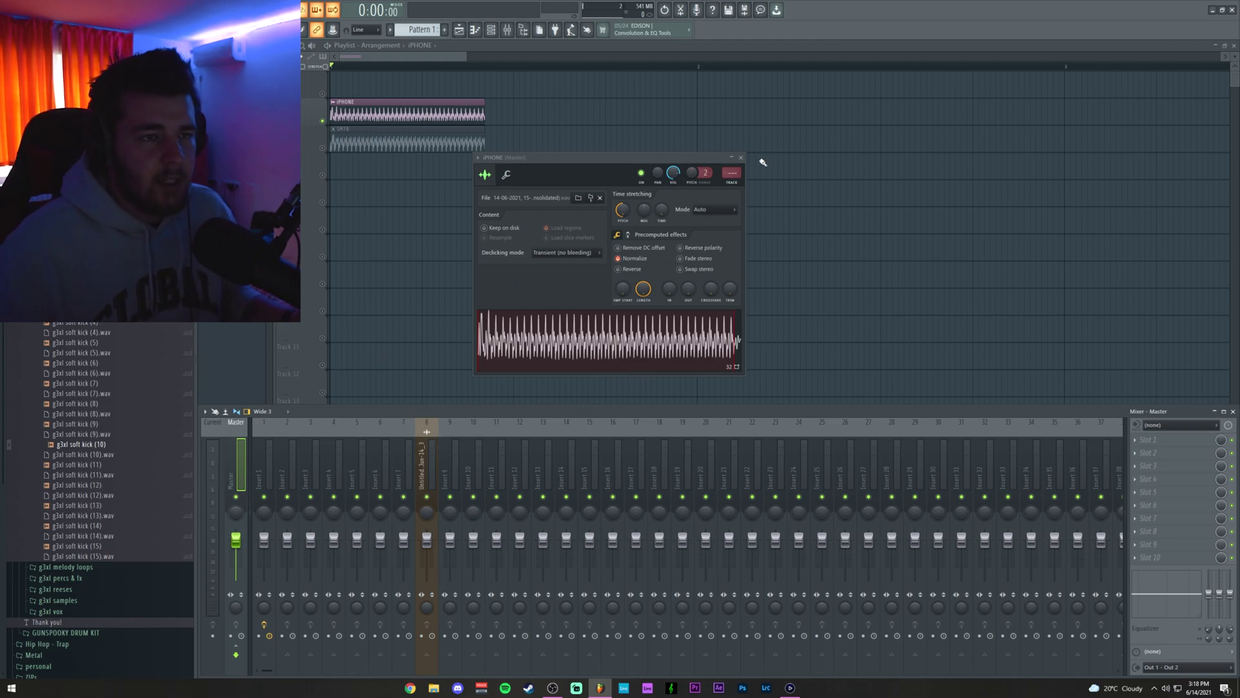
left_click_drag(731, 173, 731, 155)
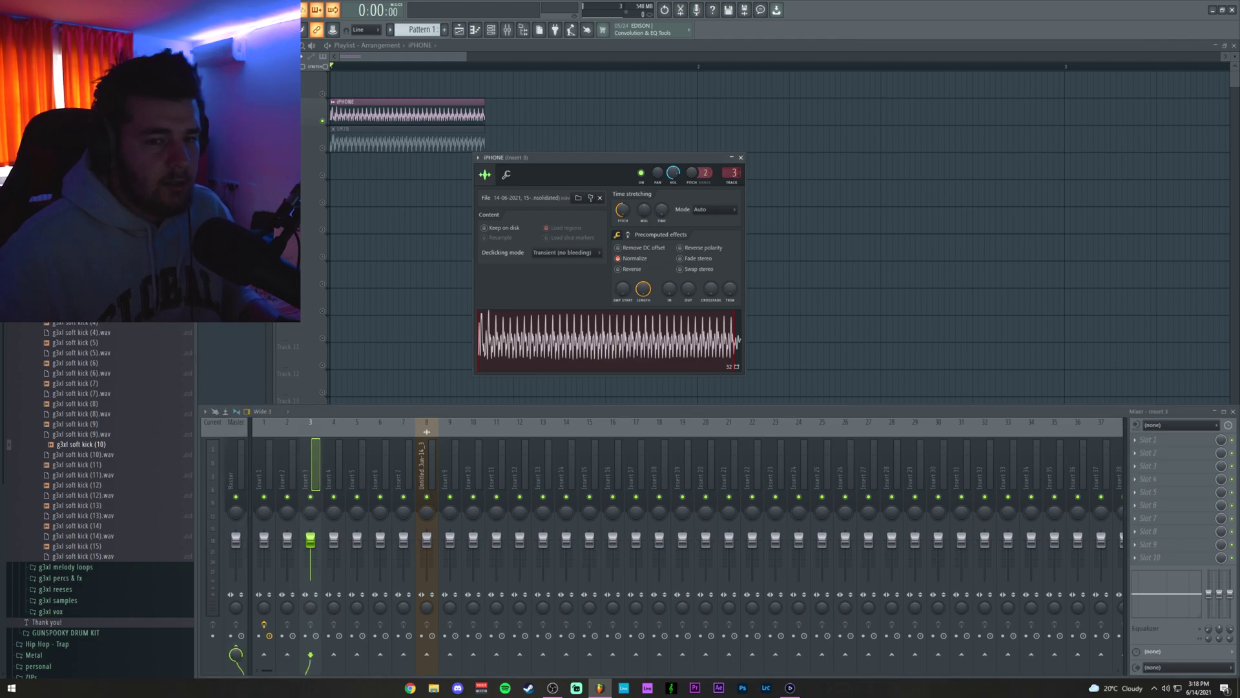
double_click(410, 138)
left_click_drag(626, 298, 625, 288)
Load GTune in slot 1 of mixer Insert 3 and play the iPHONE clip to check its pitch
left_click(507, 29)
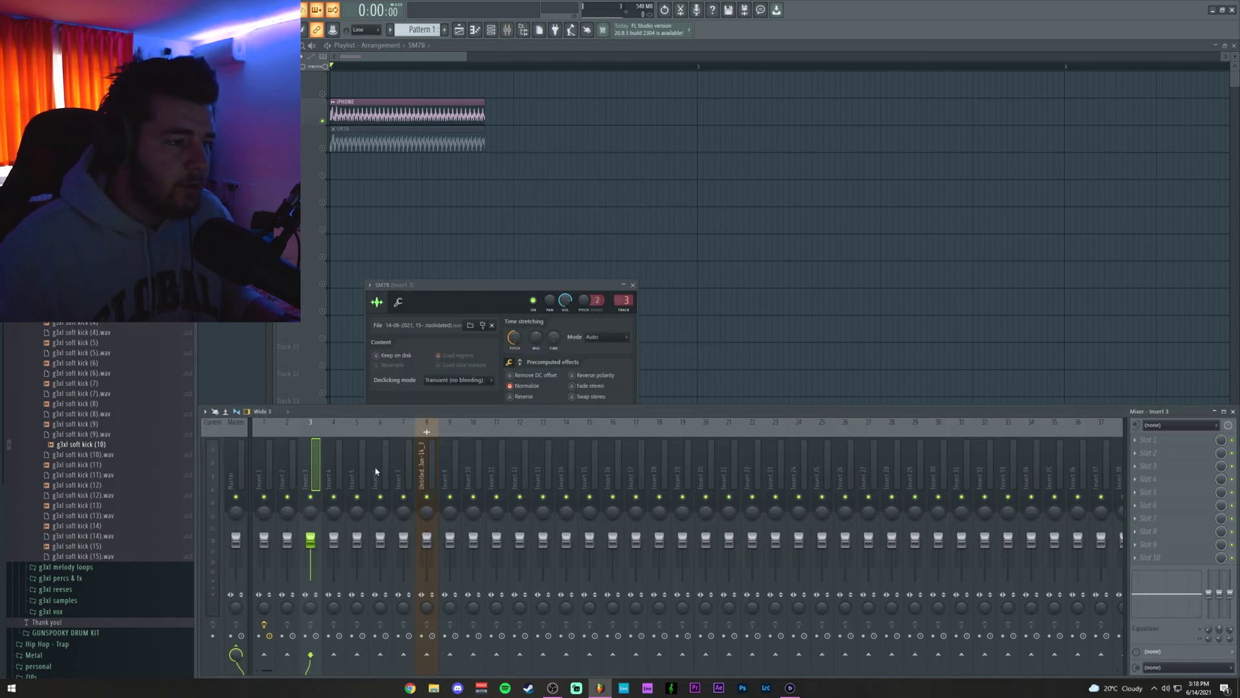
left_click(1172, 439)
left_click(993, 13)
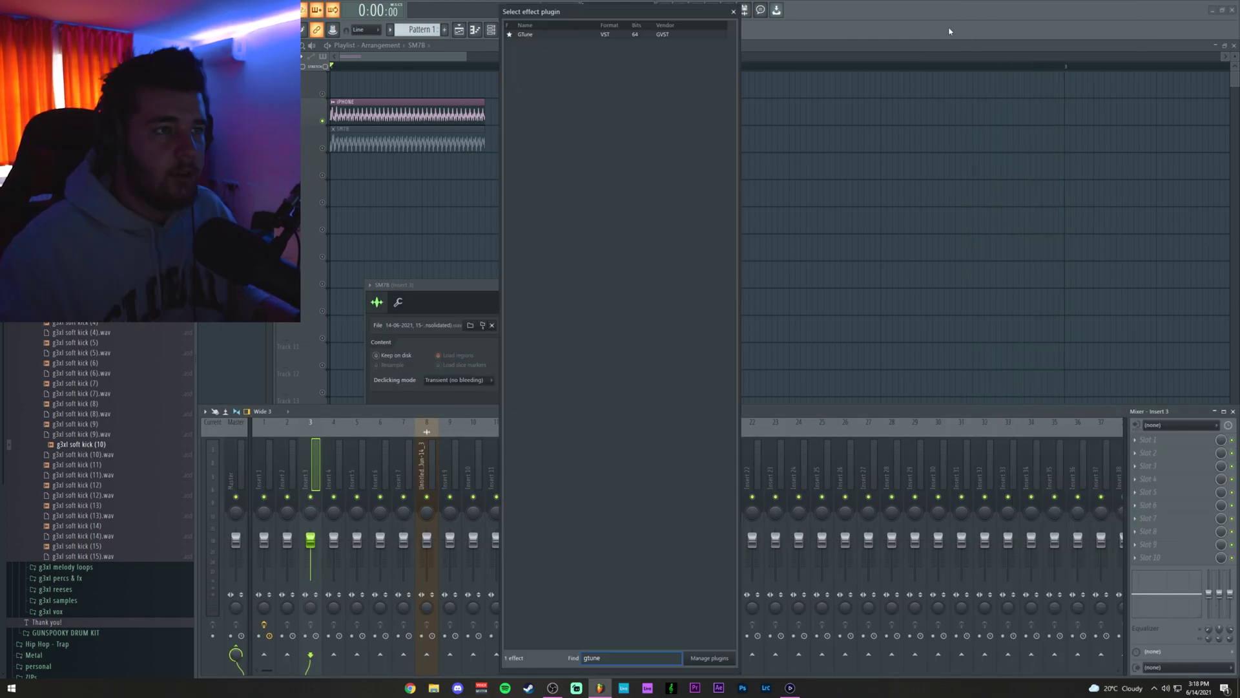
double_click(548, 34)
left_click_drag(259, 91, 574, 144)
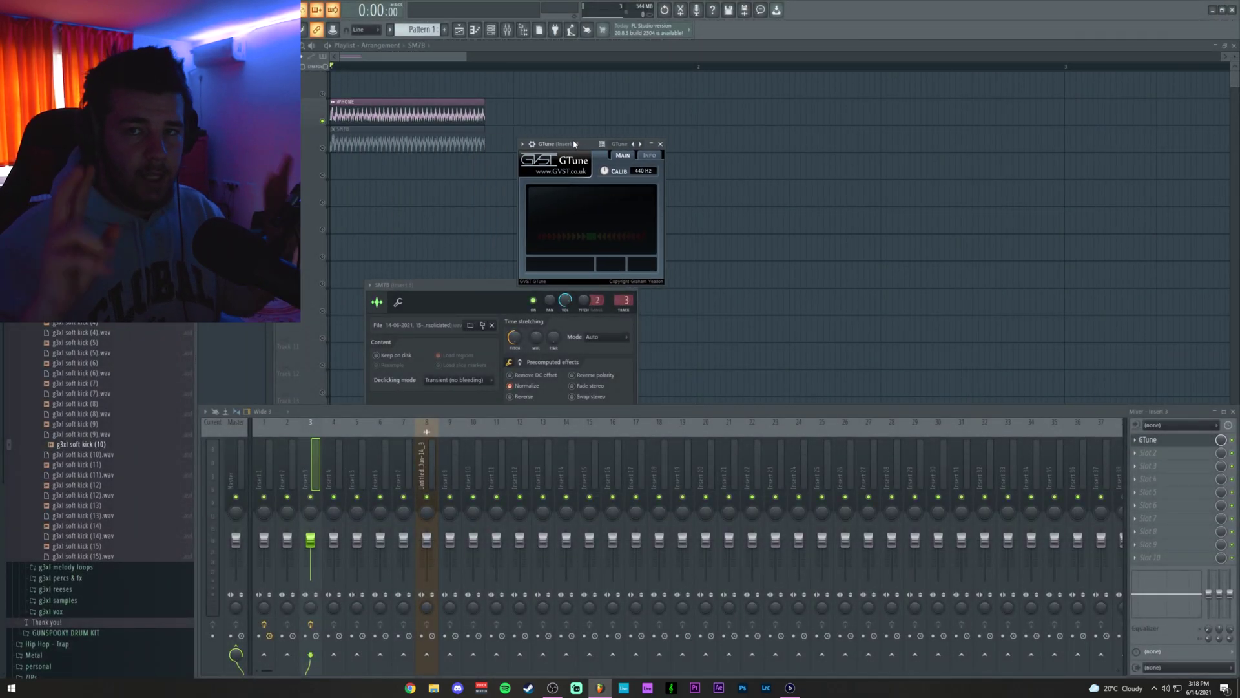
key("space")
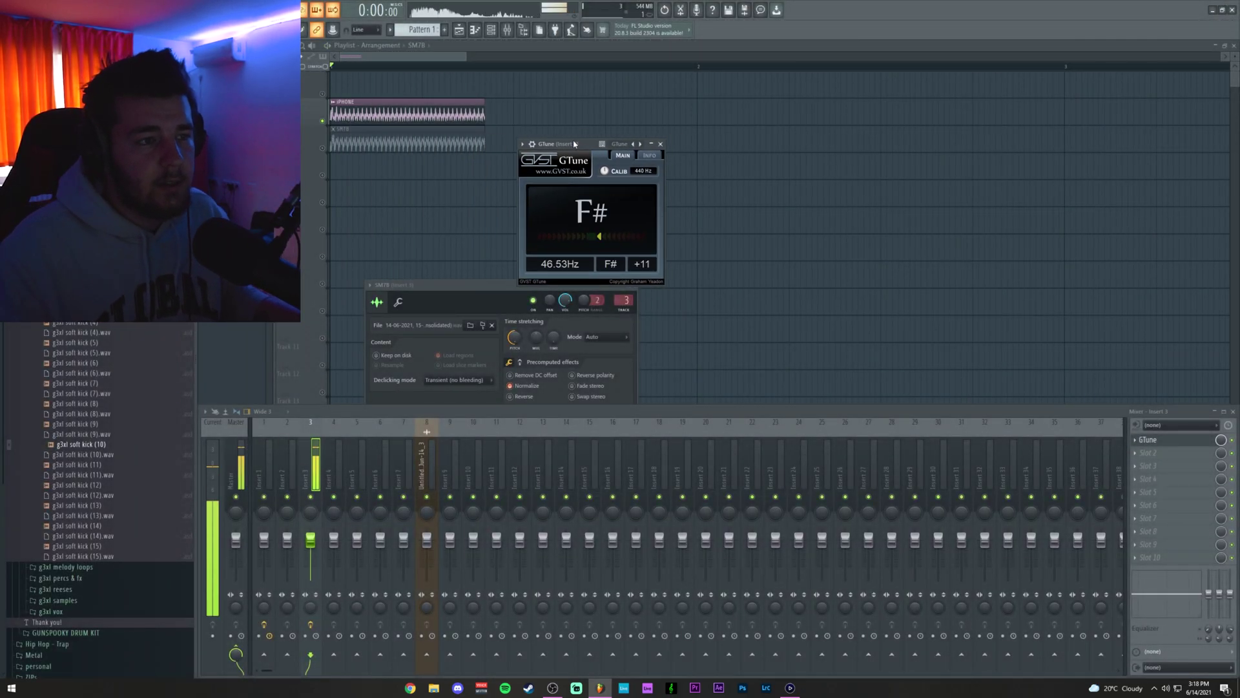
key("space")
Set the iPHONE sample's root note to F#5 and play it back through GTune
key("F12")
double_click(444, 124)
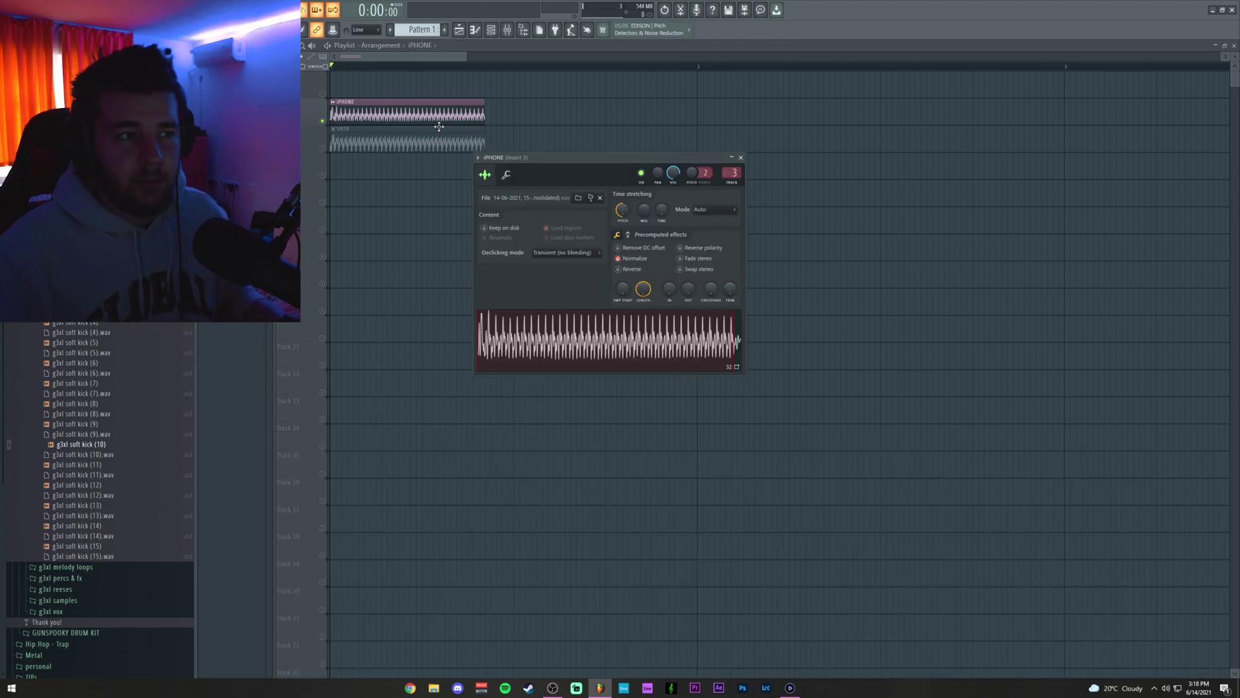
left_click(506, 174)
left_click(634, 336)
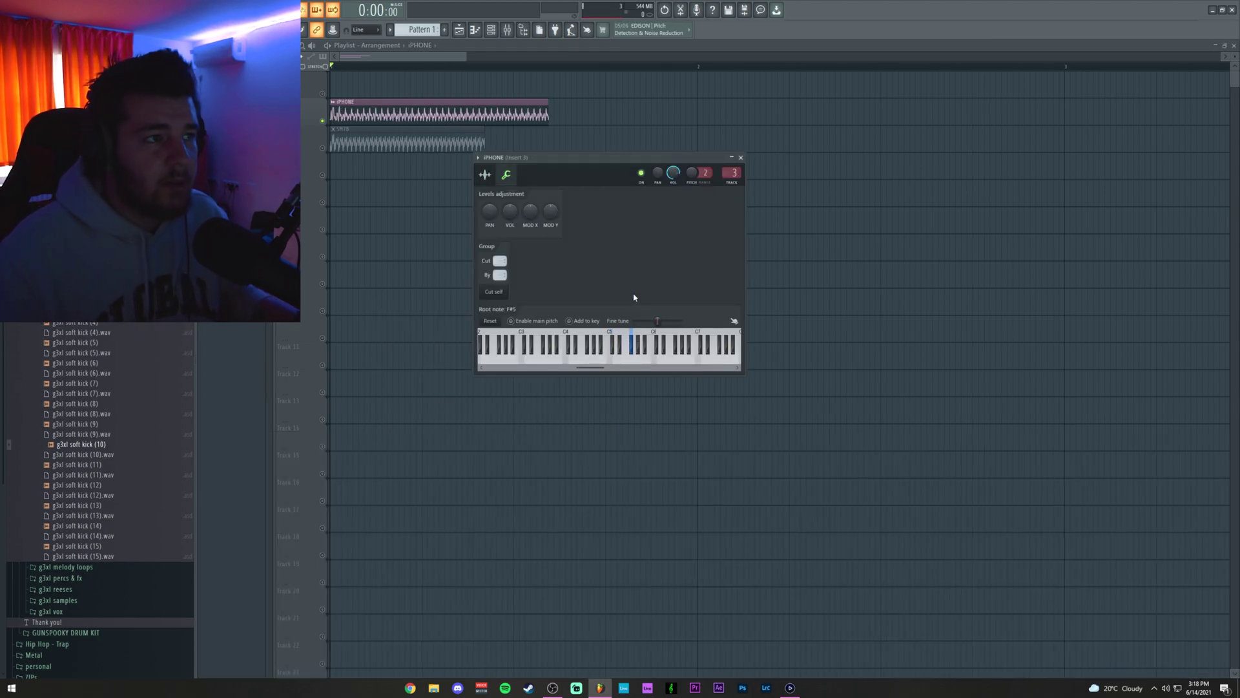
key("space")
key("F9")
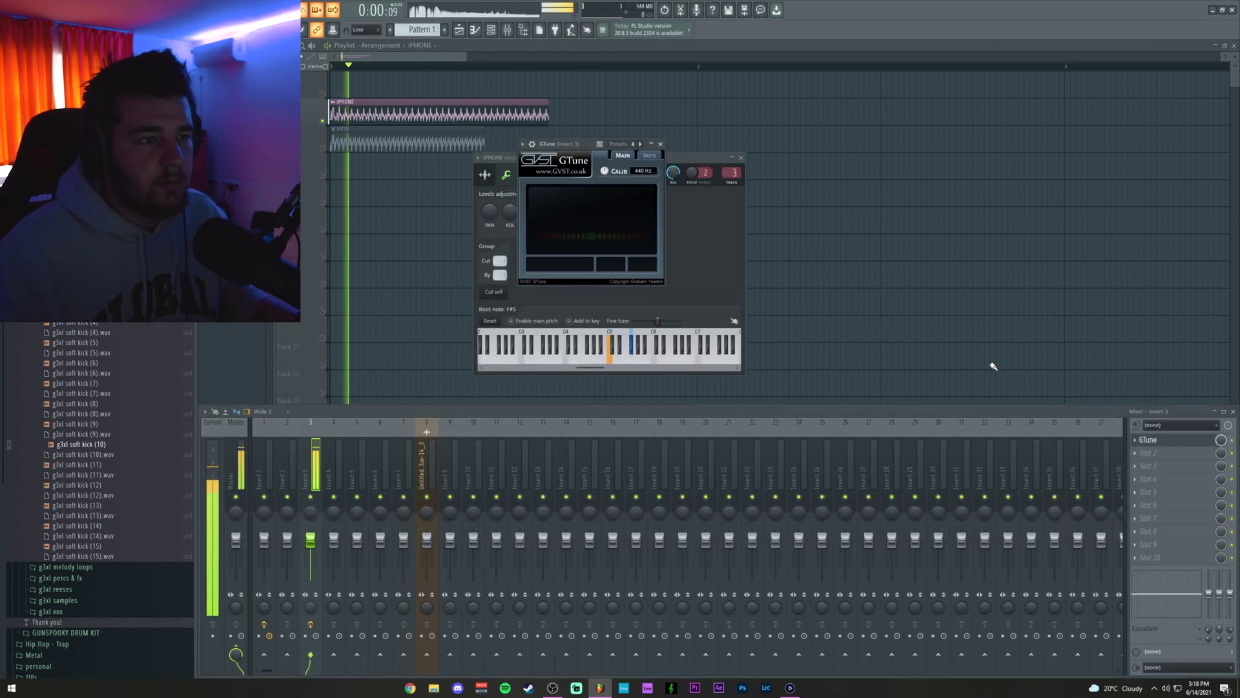
key("space")
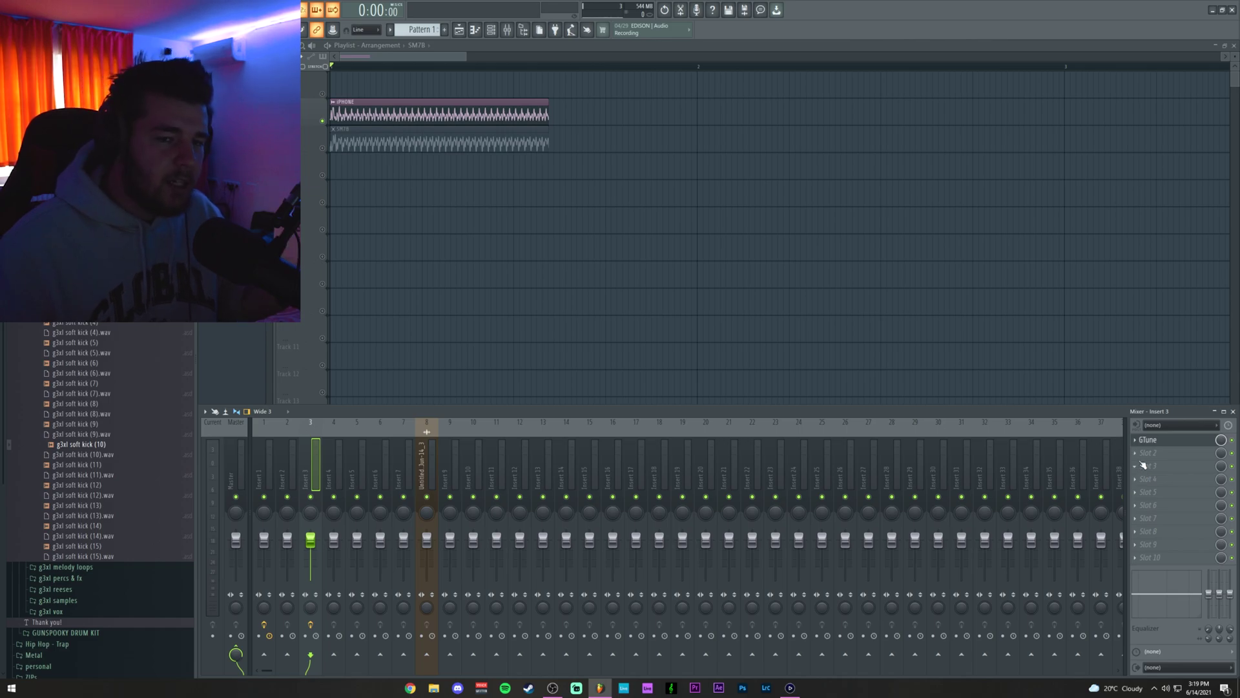
Load Fruity Parametric EQ 2 in slot 2 of mixer Insert 3 and set its first band as a low cut
left_click(1140, 456)
left_click(1001, 469)
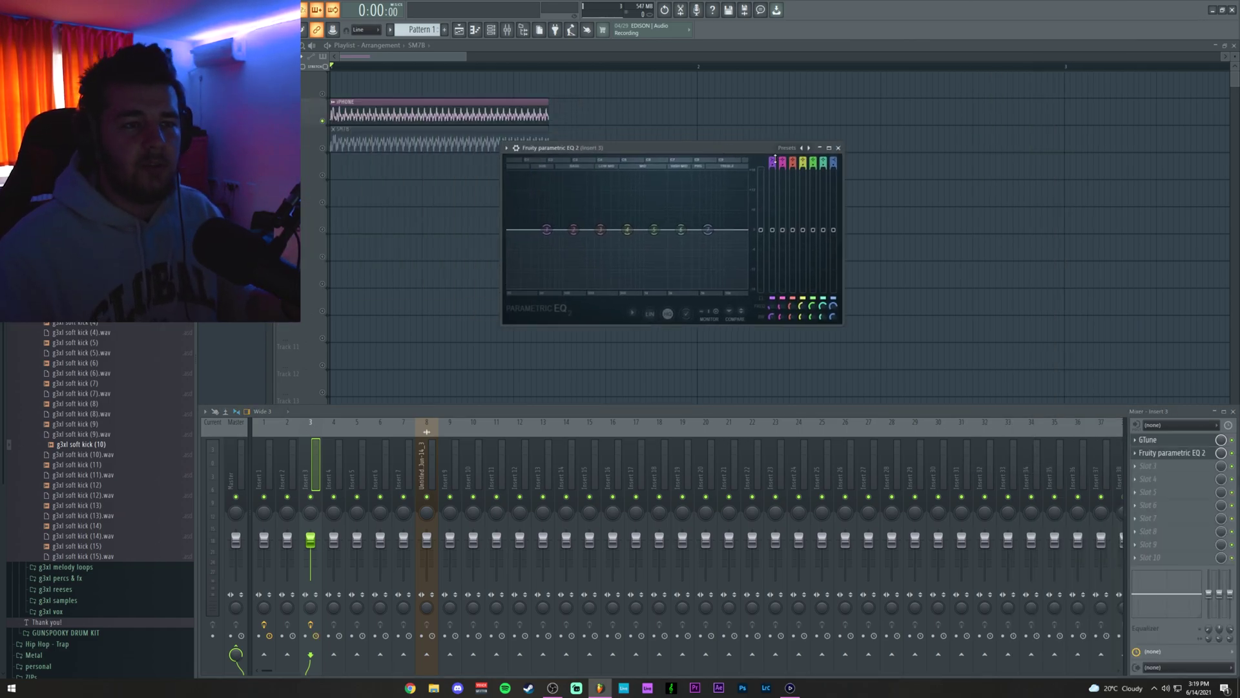
left_click_drag(773, 158, 773, 153)
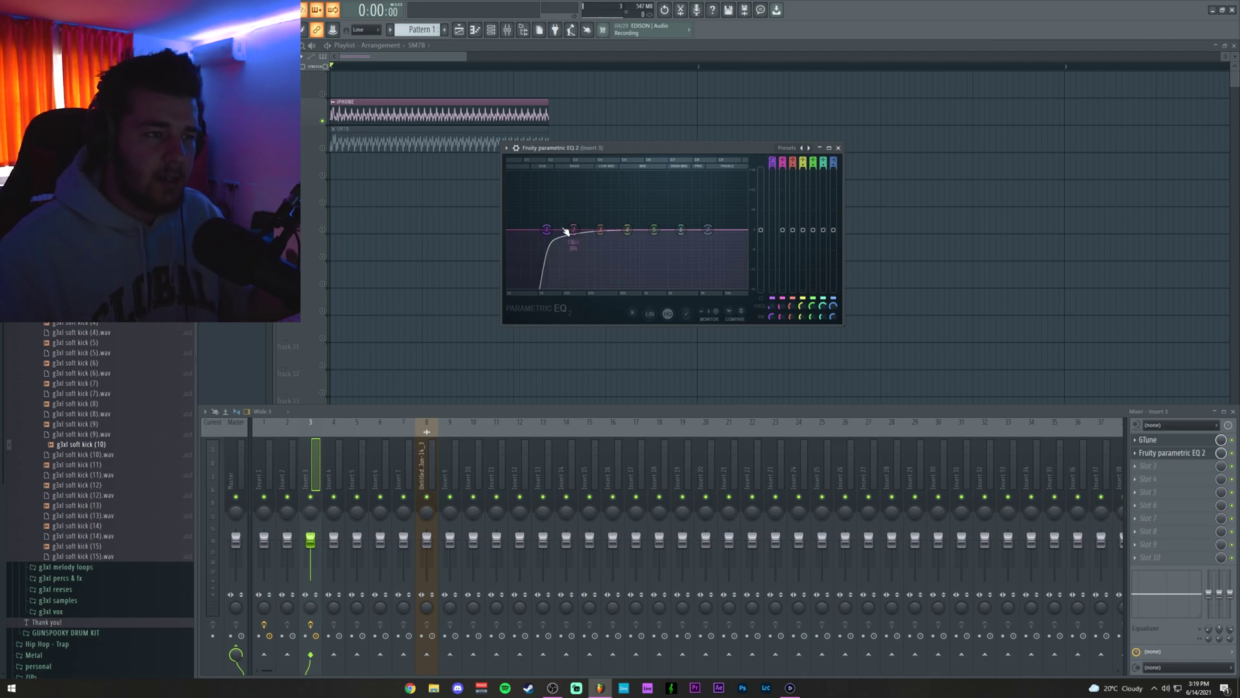
mouse_move(546, 230)
left_mouse_down()
mouse_move(525, 233)
mouse_move(569, 232)
left_mouse_up()
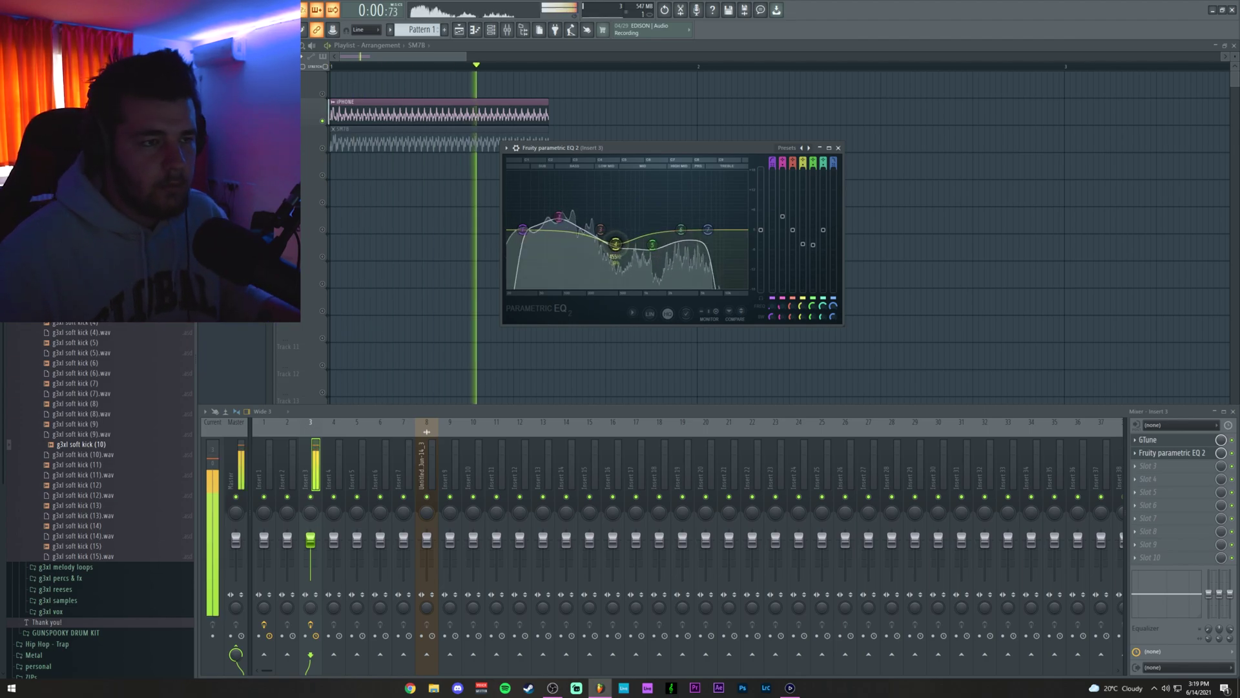
Shape the EQ with a slight low boost, a mid dip and a high cut near the top end while auditioning
left_click_drag(615, 244, 607, 244)
left_click_drag(559, 217, 559, 219)
left_click_drag(680, 230, 622, 230)
key("space")
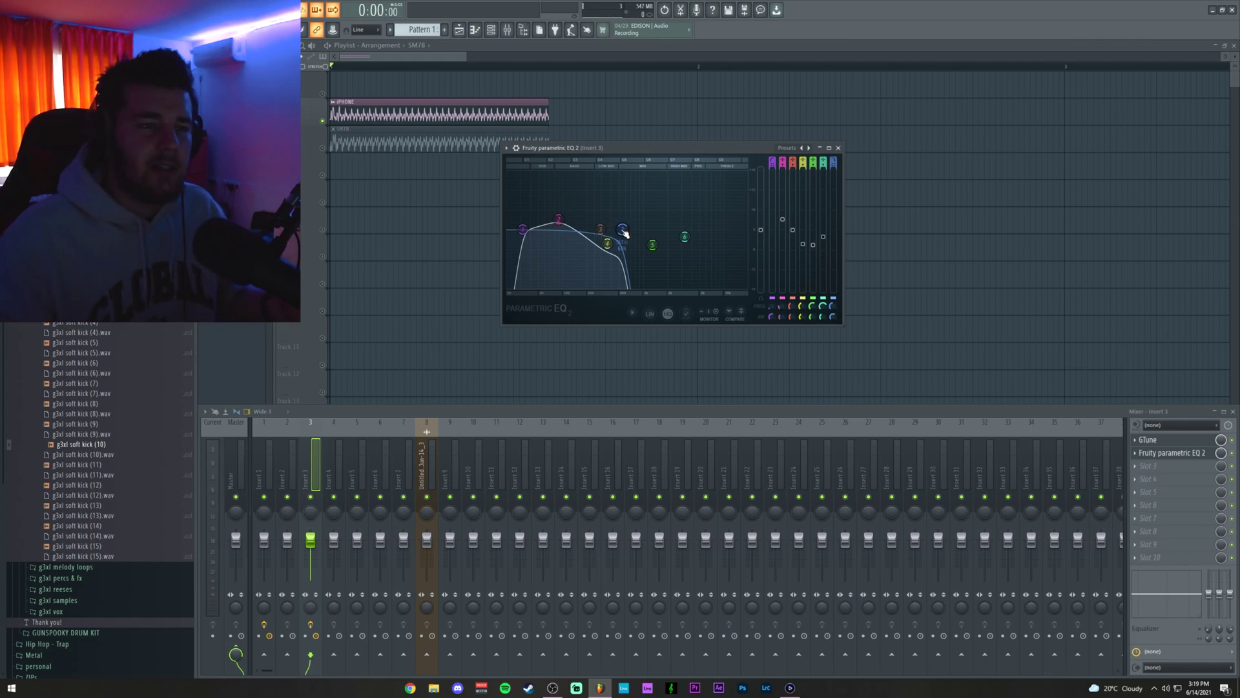
left_click_drag(624, 232, 720, 230)
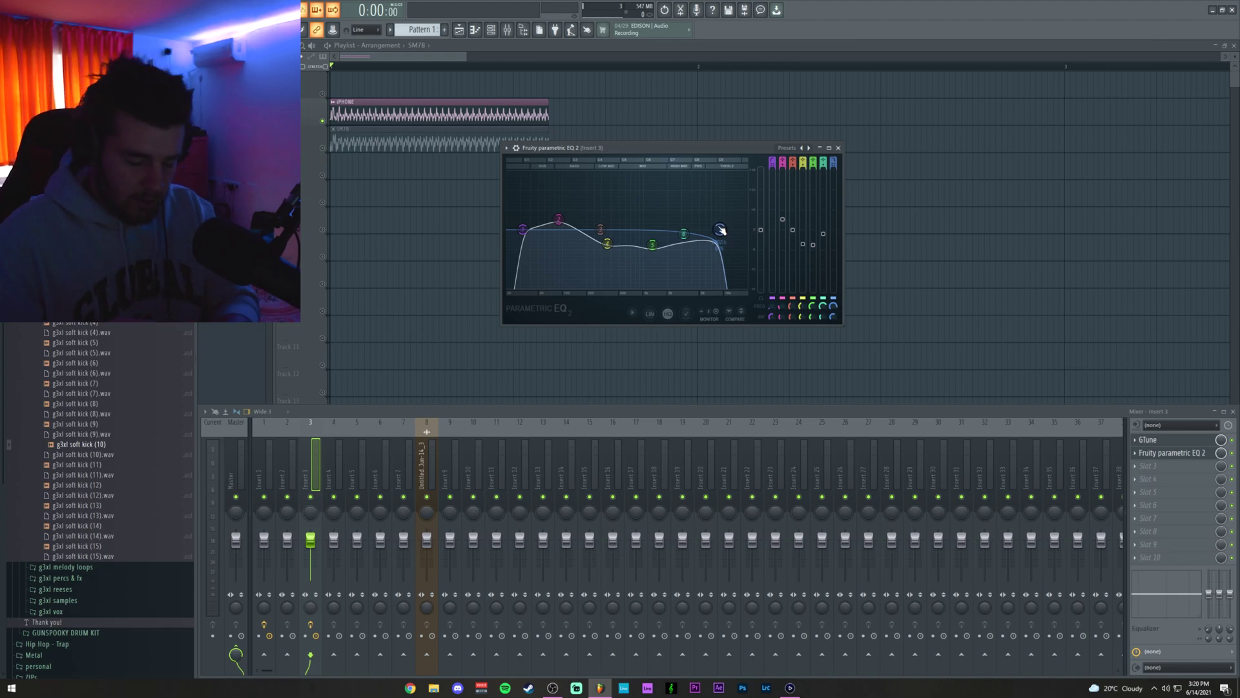
Load NANI in slot 3 of Insert 3, lower its HENTAI amount during playback and place the plugin windows side by side
left_click(1153, 467)
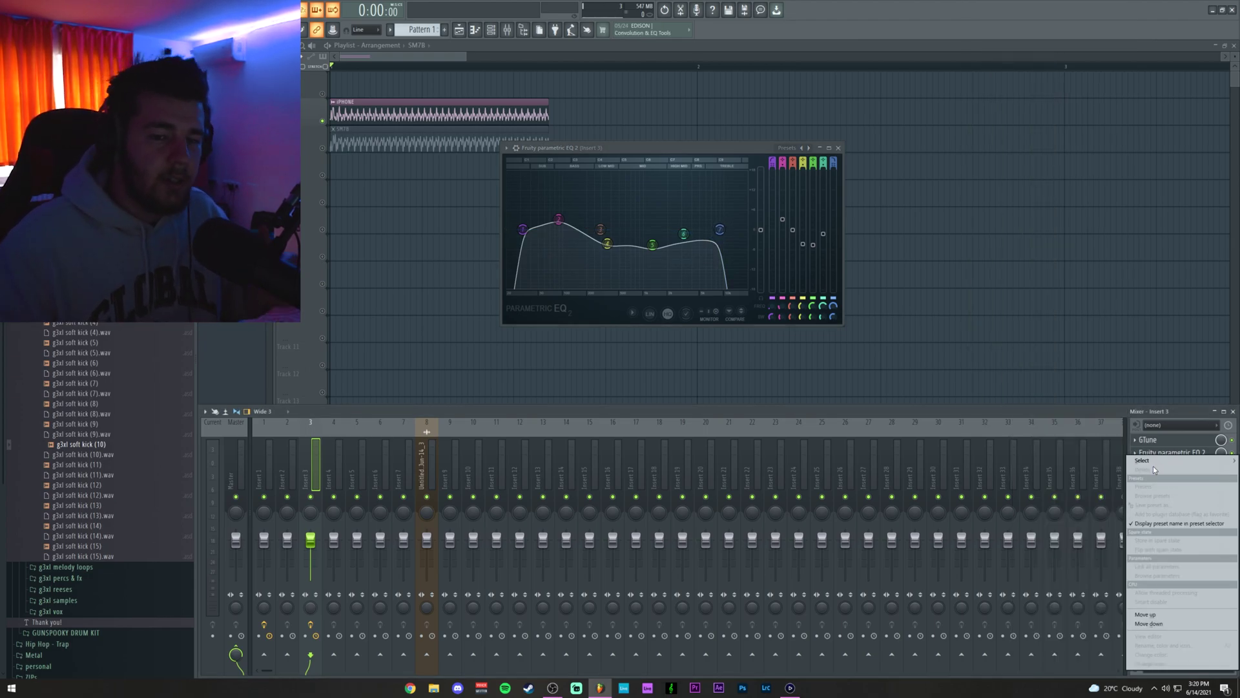
mouse_move(1158, 461)
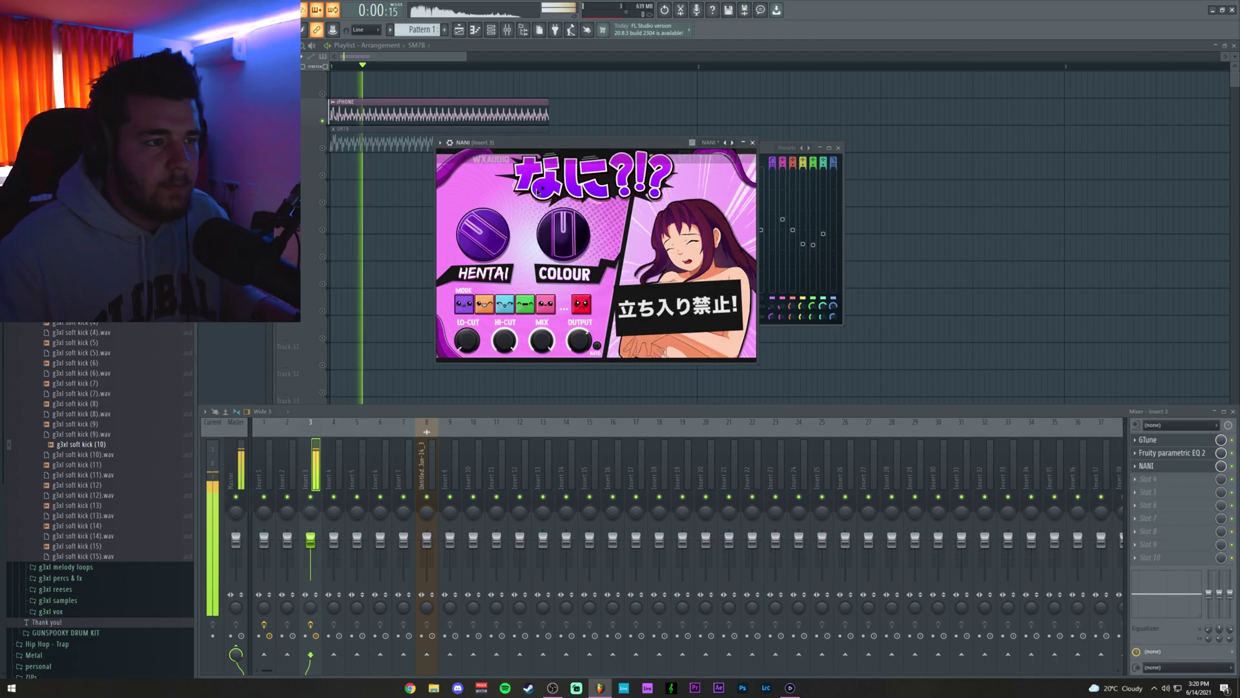
left_click_drag(484, 230, 484, 259)
key("space")
left_click_drag(520, 150, 453, 159)
left_click_drag(857, 173, 828, 177)
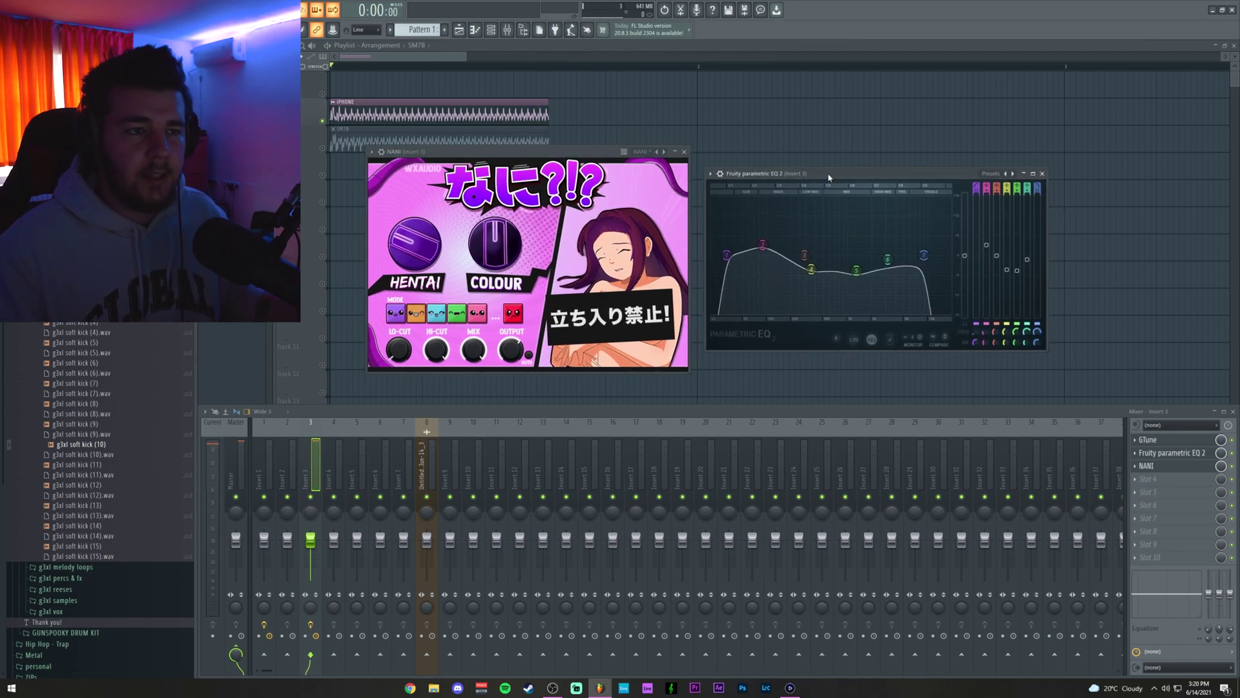
Deepen the upper-mid cut and fine-tune the high cut in the slot 2 EQ while auditioning the distorted iPHONE clip
left_click(424, 331)
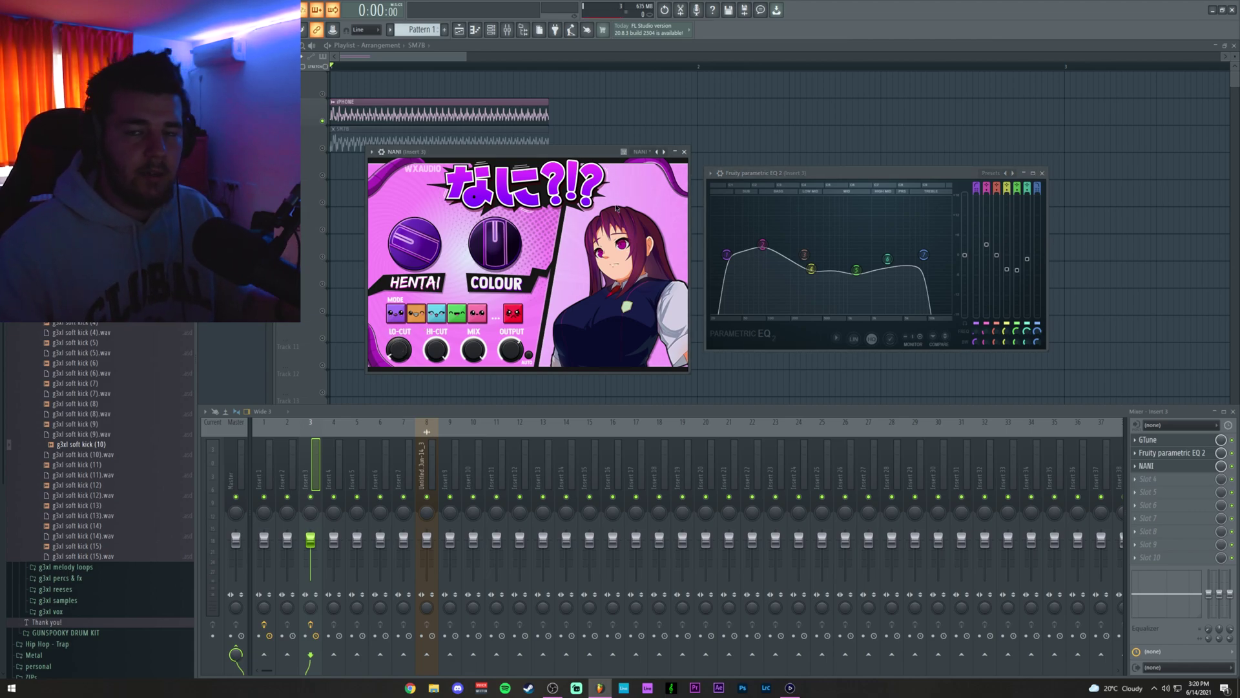
key("space")
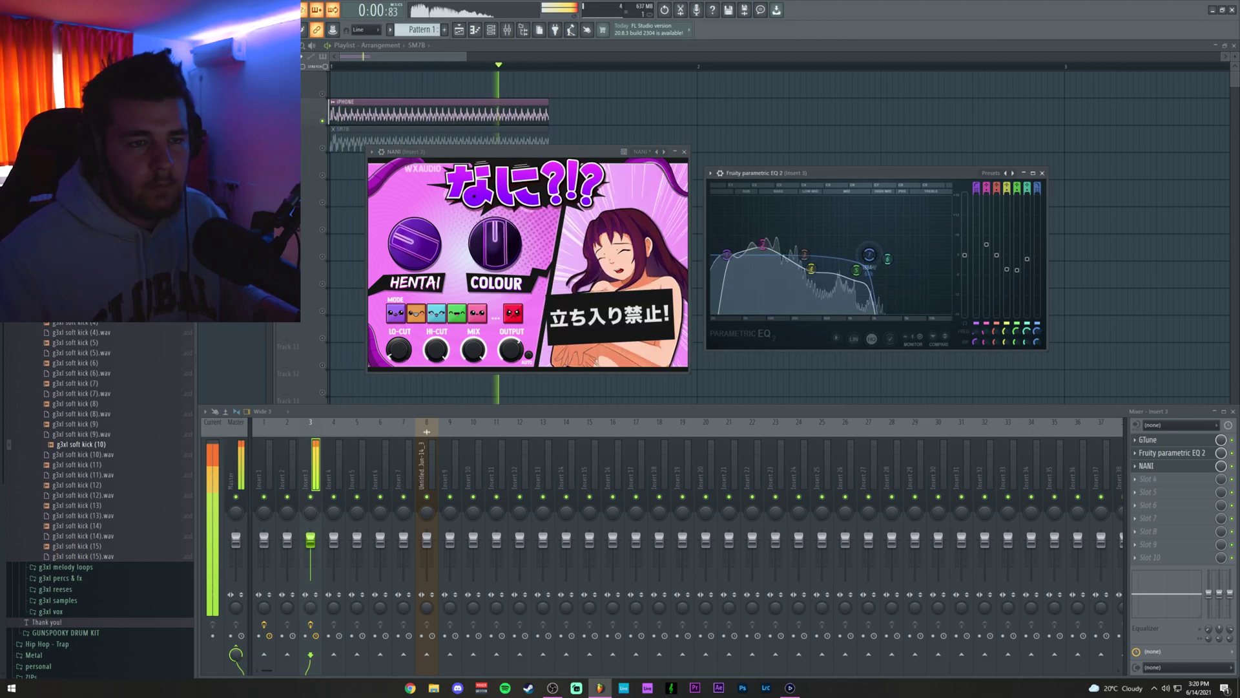
key("space")
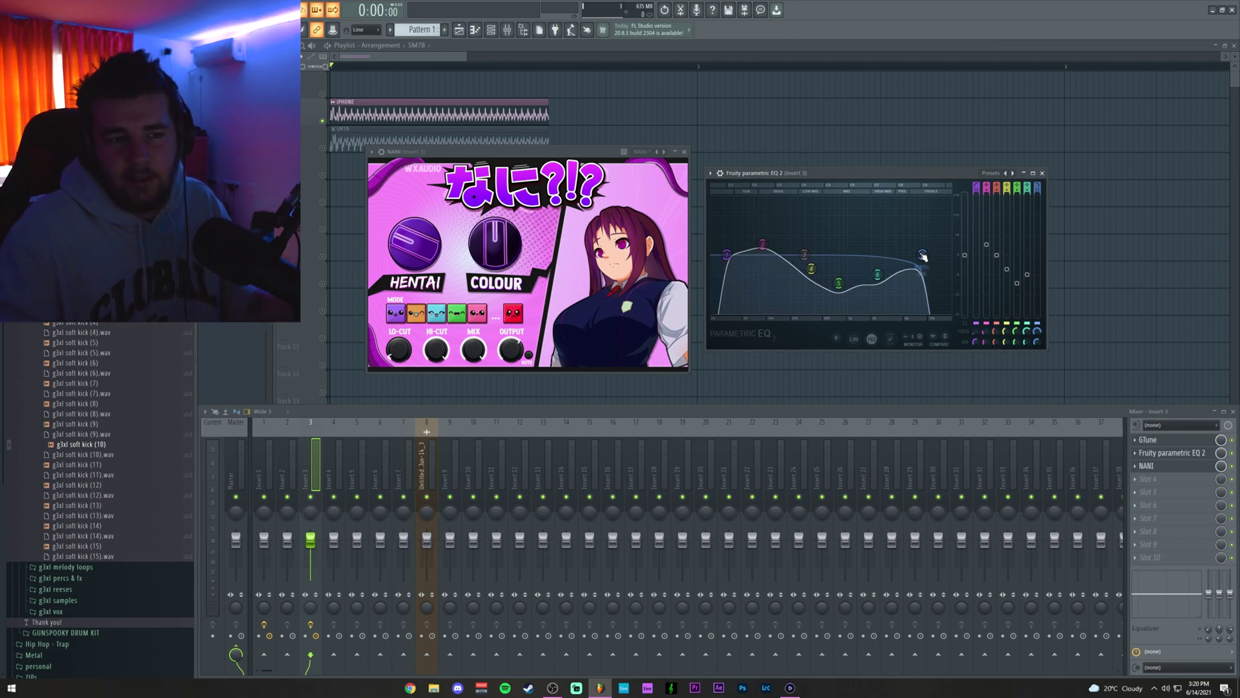
left_click_drag(922, 255, 924, 255)
key("space")
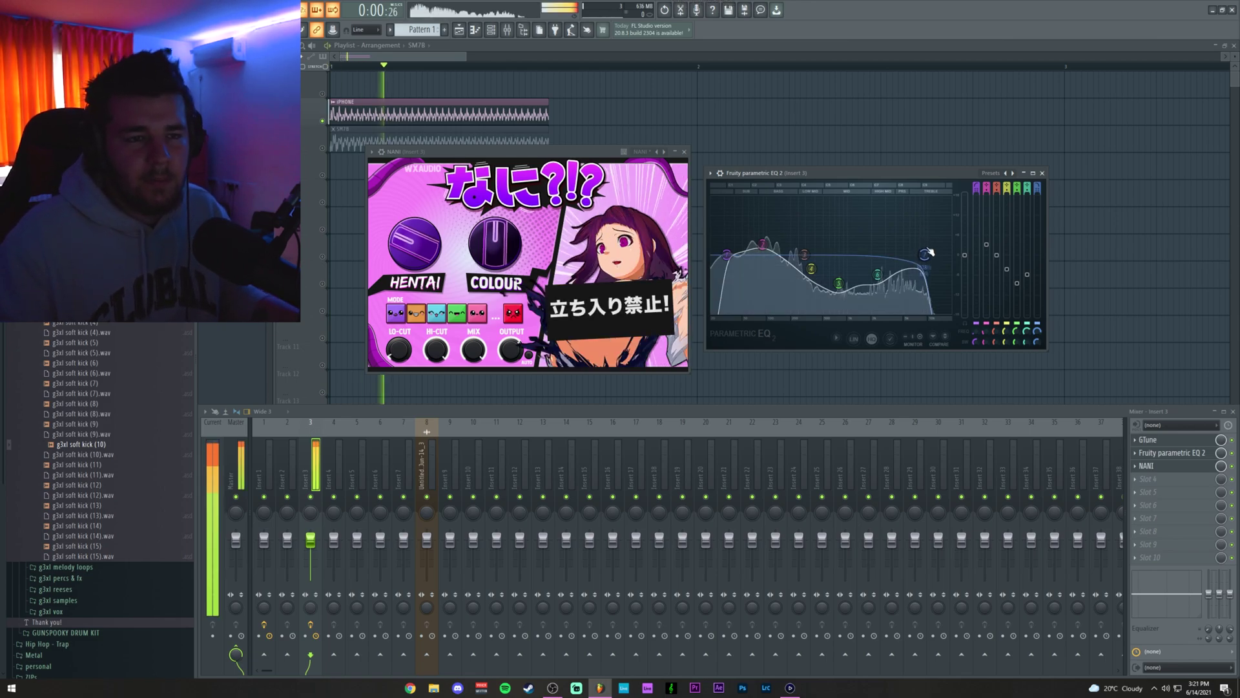
mouse_move(929, 252)
left_mouse_down()
mouse_move(809, 258)
mouse_move(933, 259)
mouse_move(884, 290)
mouse_move(878, 280)
mouse_move(923, 255)
left_mouse_up()
key("space")
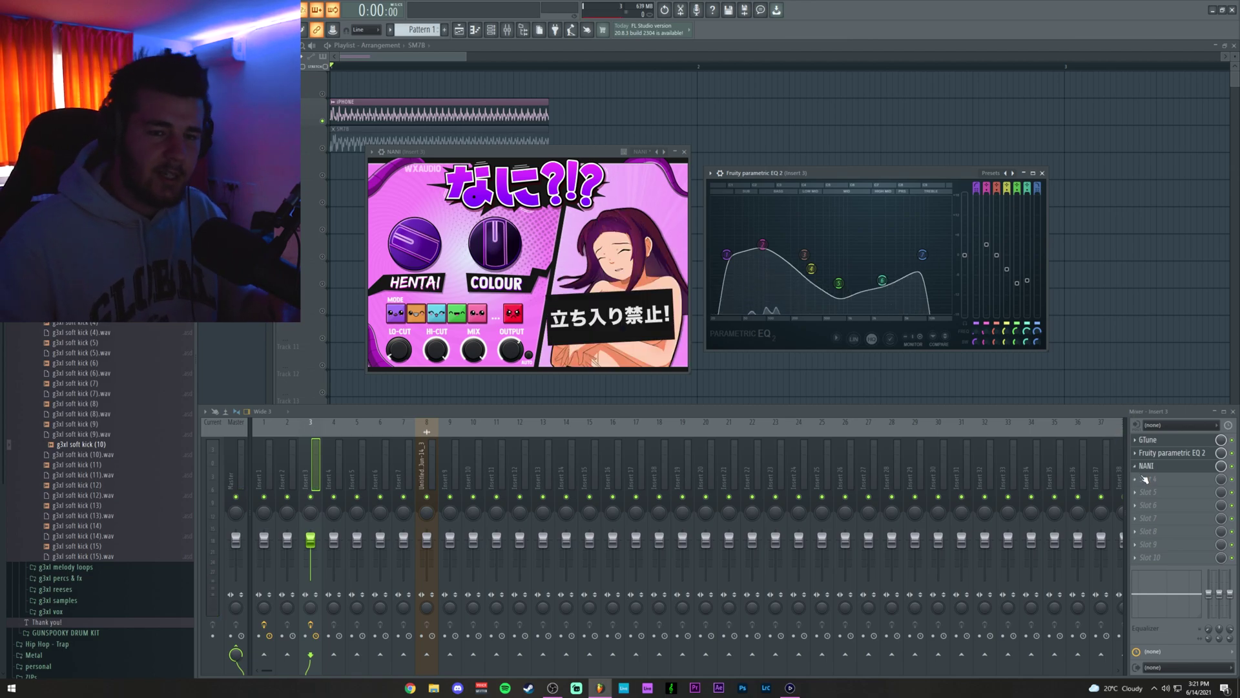
Load a second Fruity Parametric EQ 2 in slot 4 with low and high cuts and a gentle mid dip
left_click(1145, 479)
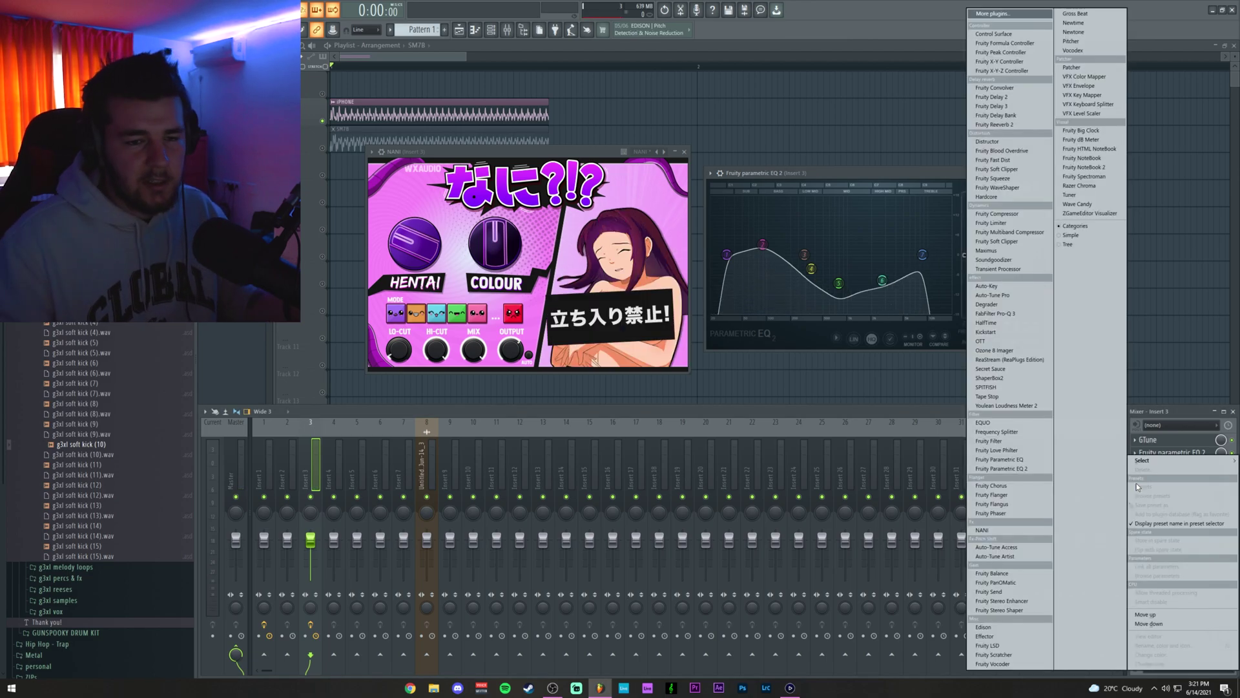
left_click(1031, 467)
left_click_drag(510, 143, 509, 140)
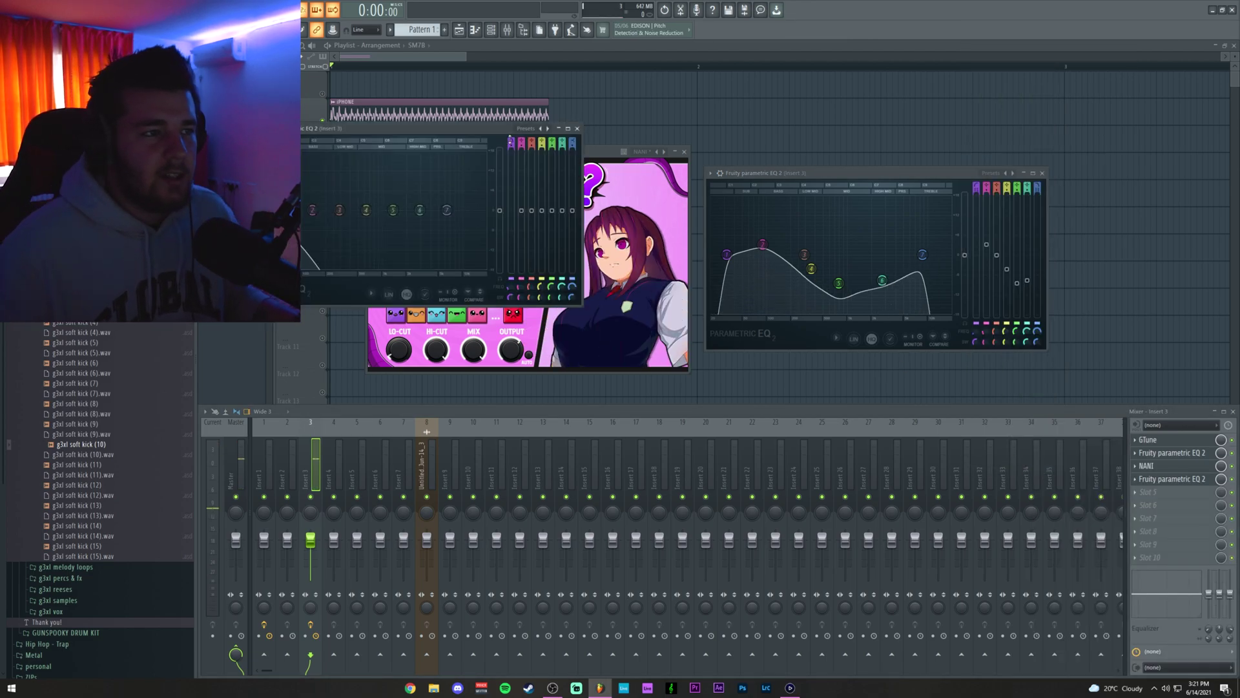
left_click_drag(511, 139, 511, 136)
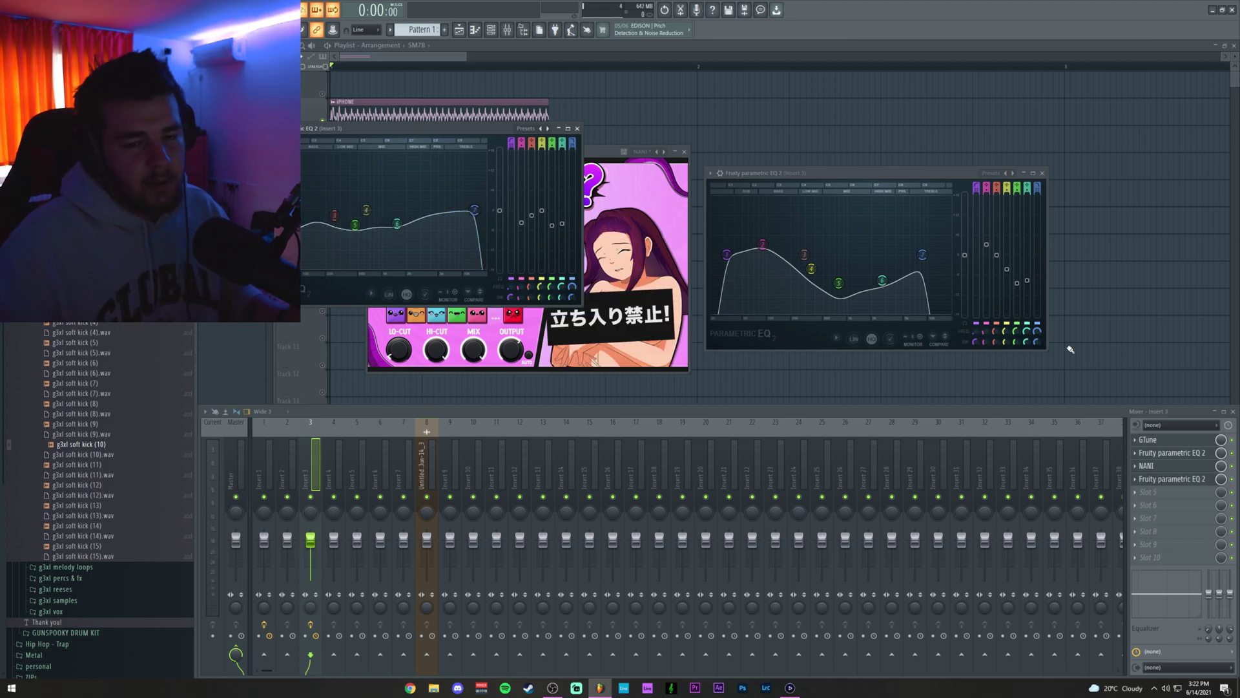
Load Fruity Chorus in slot 5 of Insert 3, reduce its mix level and set its stereo to 180 degrees
left_click(1147, 495)
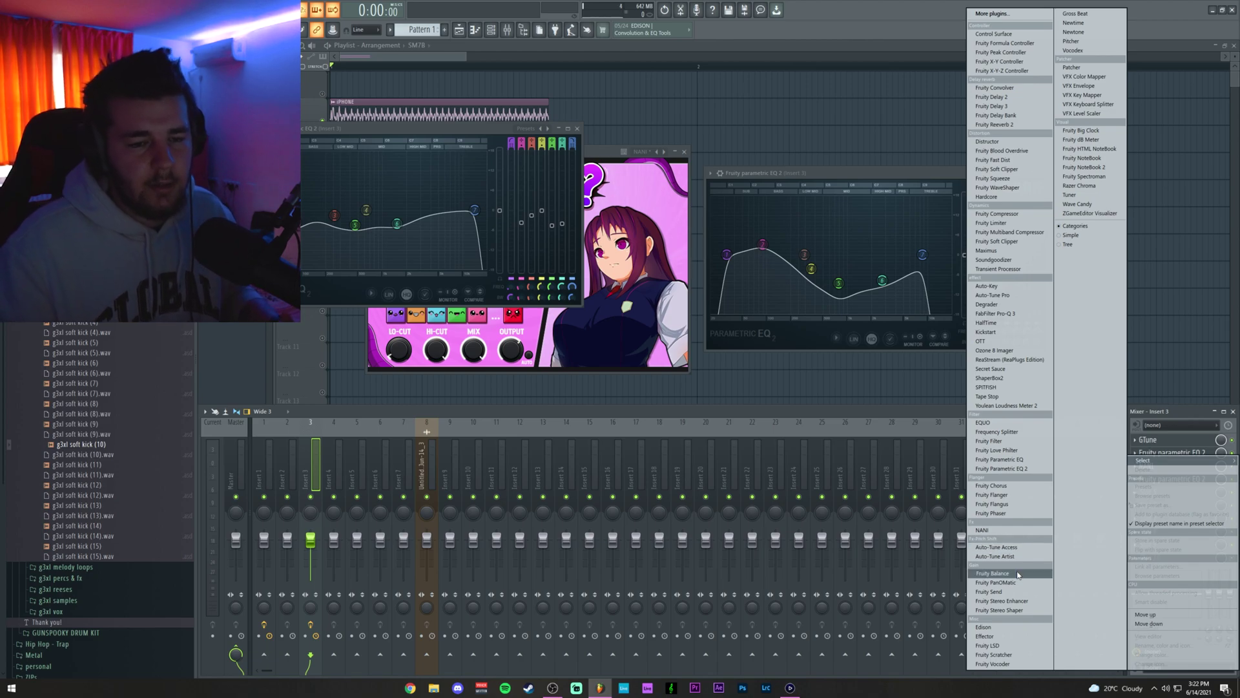
left_click(992, 485)
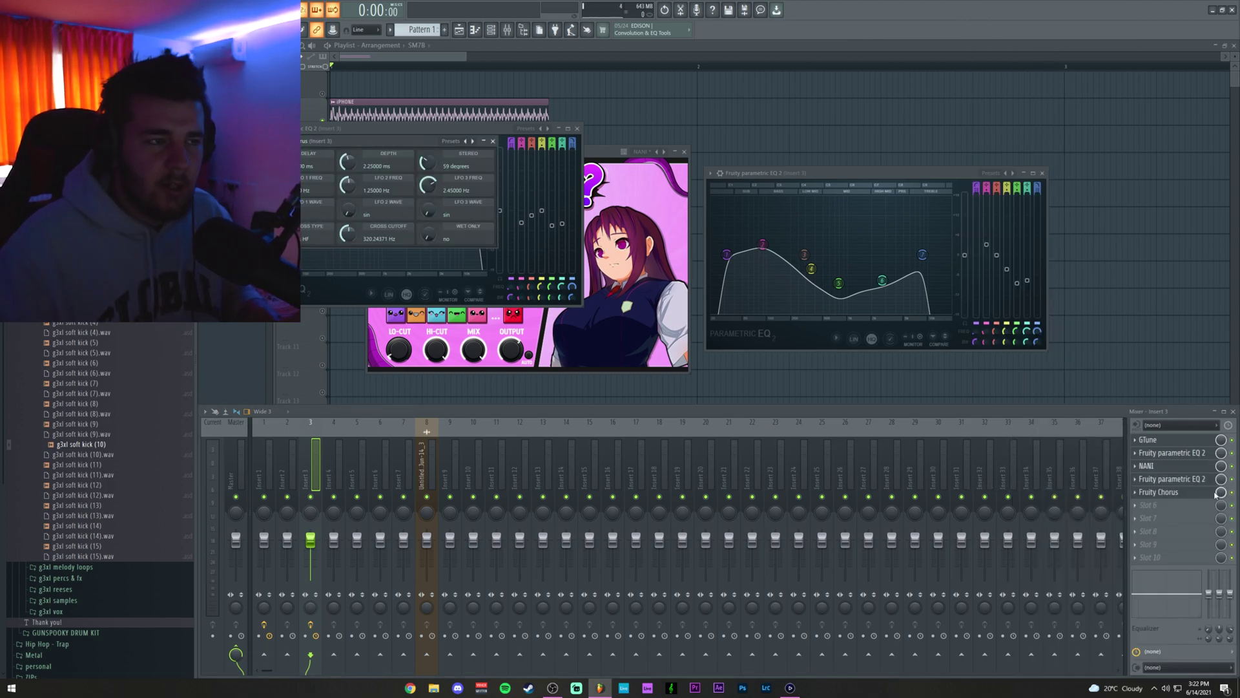
left_click_drag(428, 162, 428, 143)
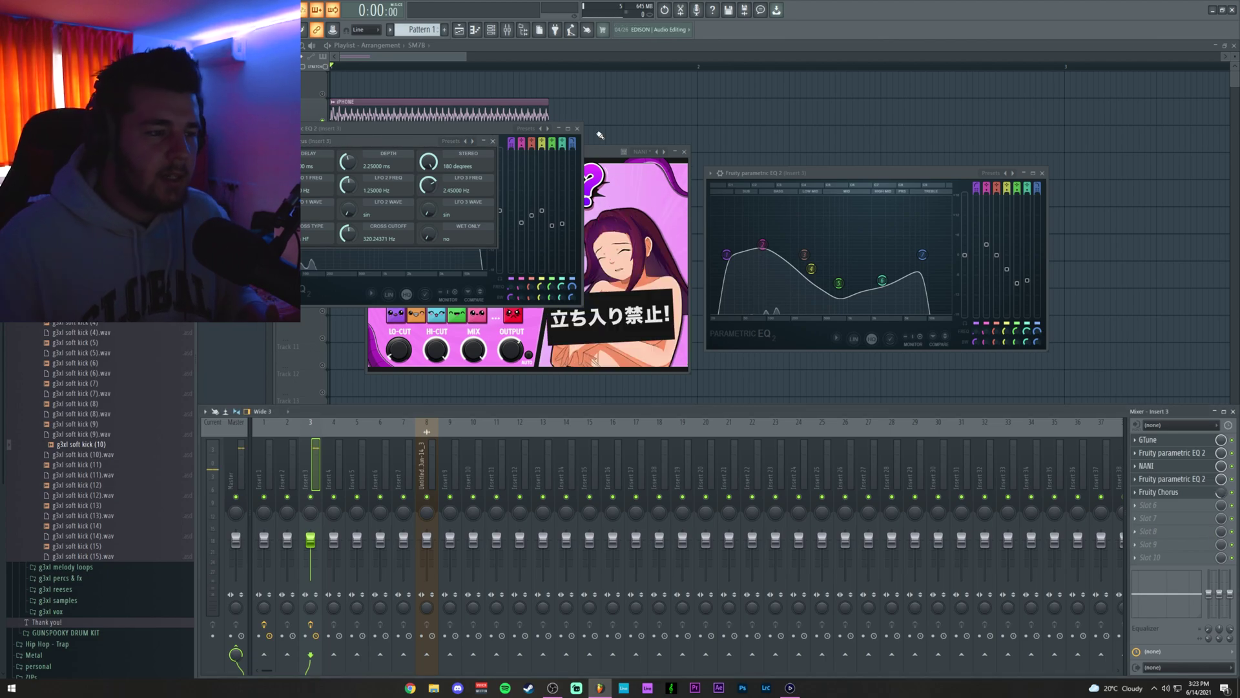
Close the open windows, enable the SM7B track instead of the iPHONE track and play it through the effects chain
key("F12")
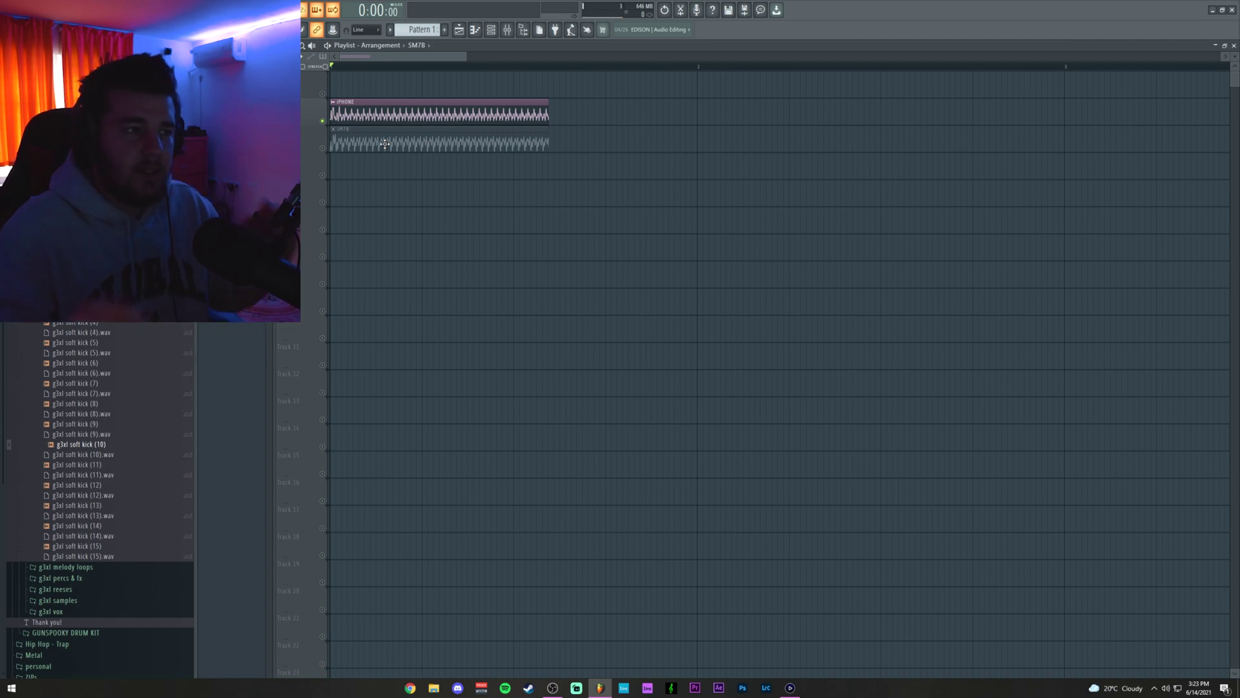
left_click(323, 149)
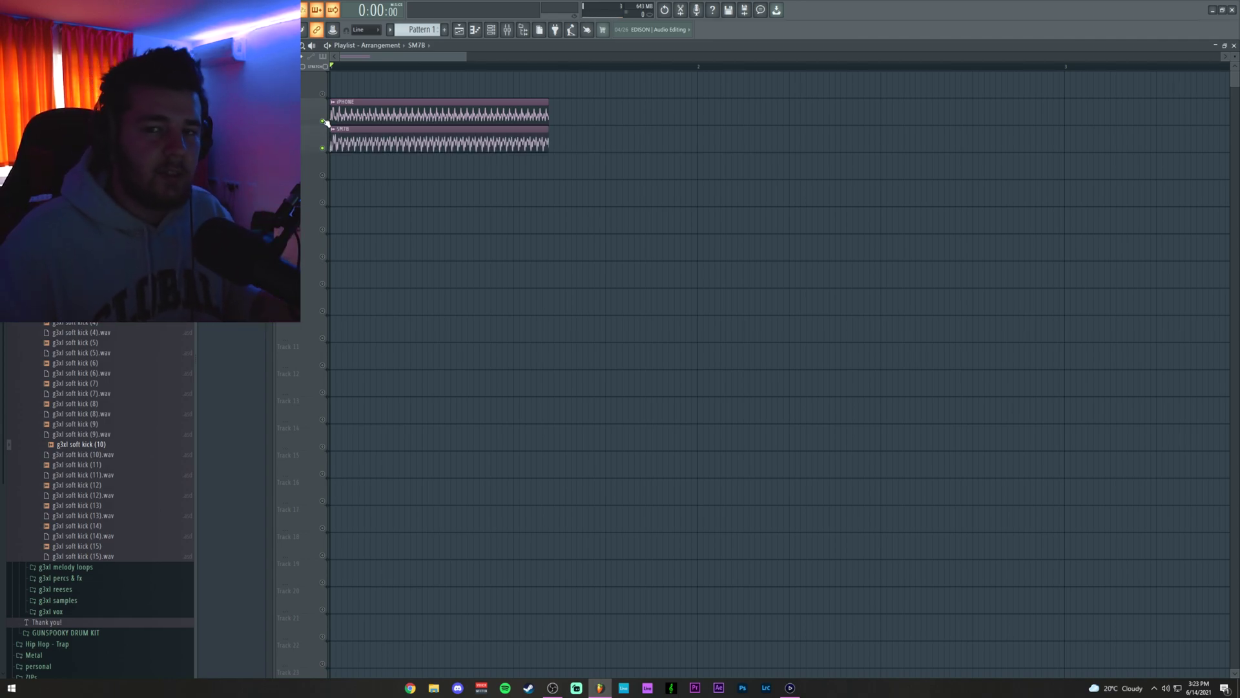
left_click(323, 121)
key("space")
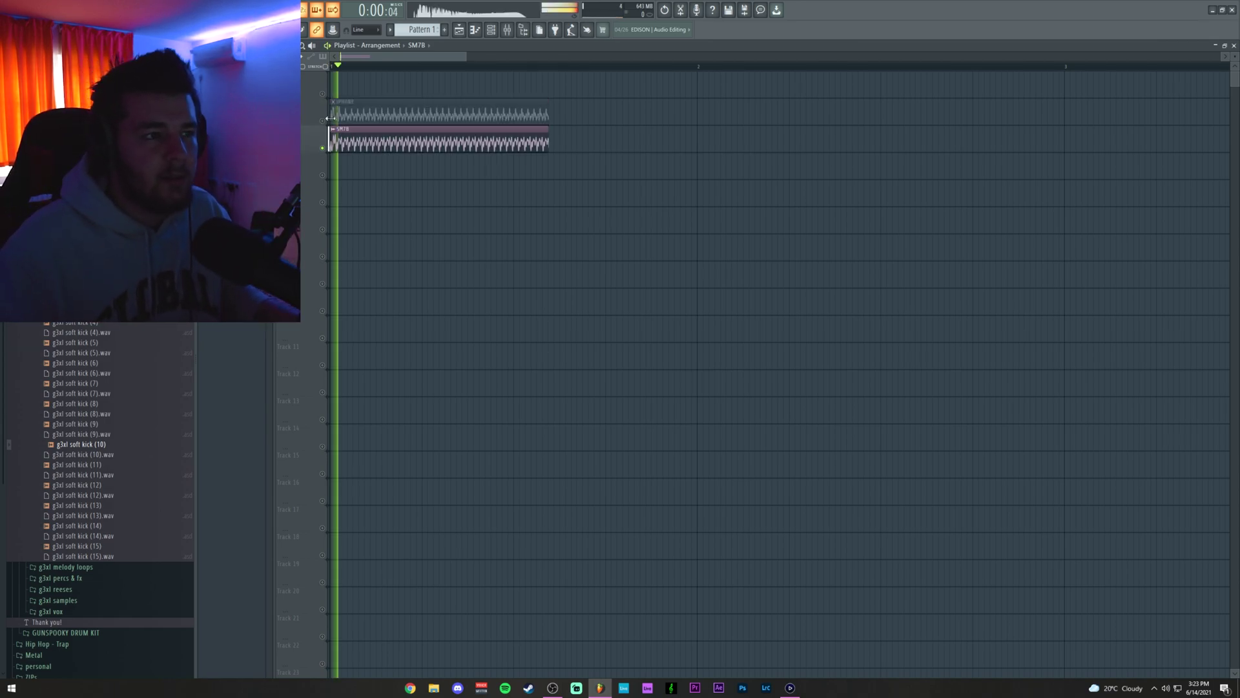
key("space")
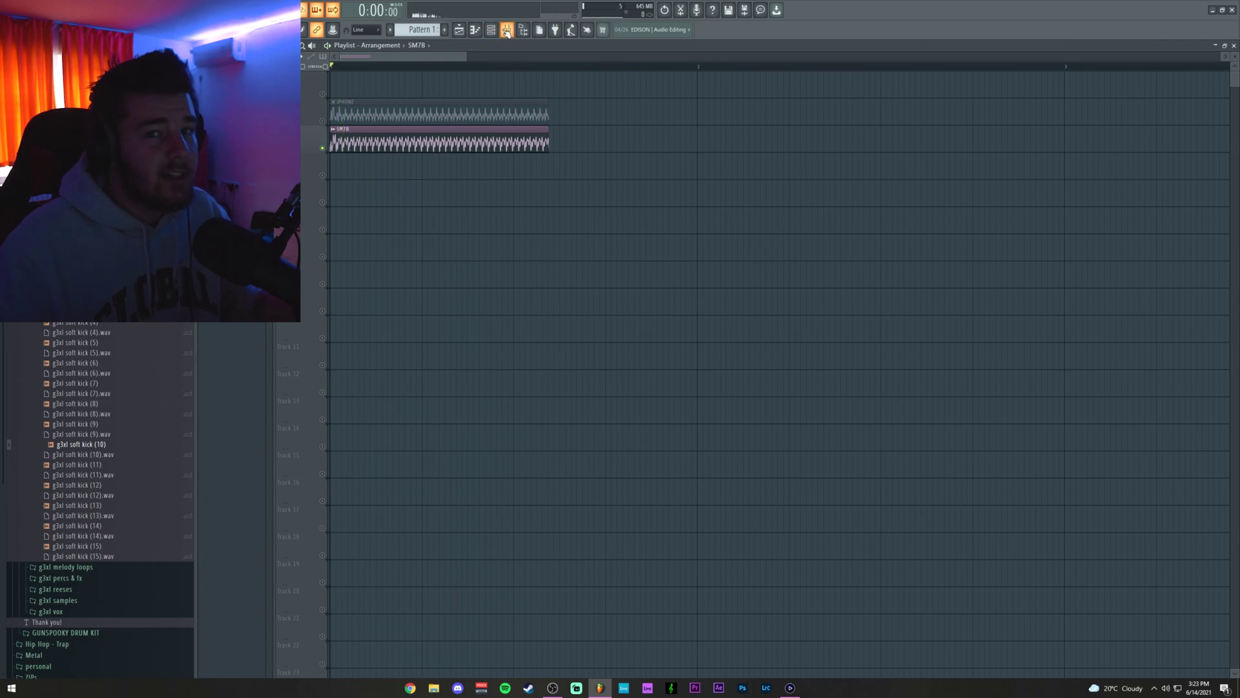
Open the SM7B sample's settings and flatten the low boost in Insert 3's first EQ while playing the clip
double_click(482, 139)
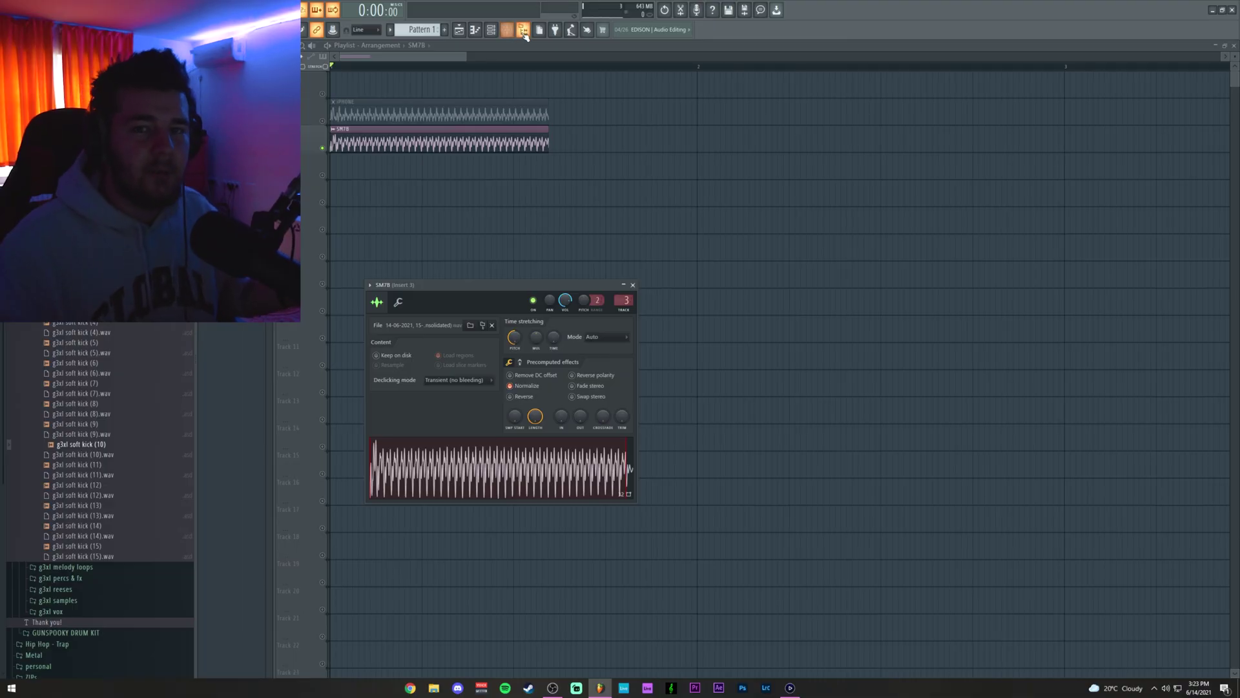
left_click(524, 32)
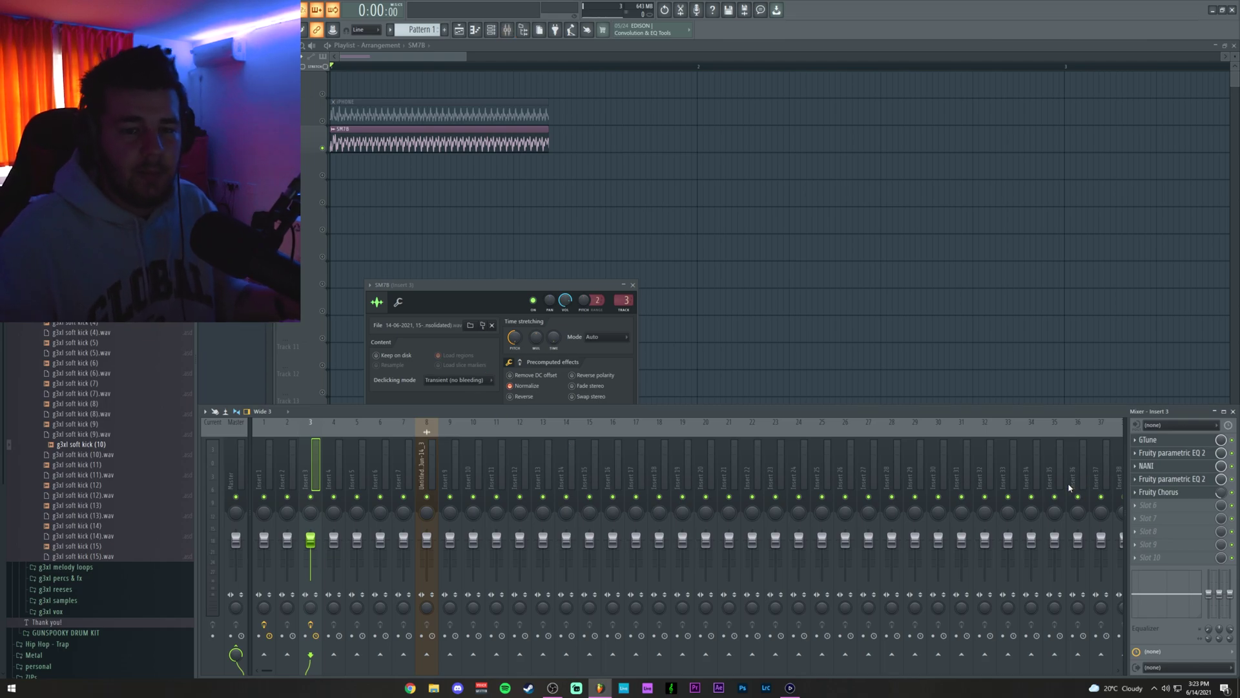
left_click(1198, 454)
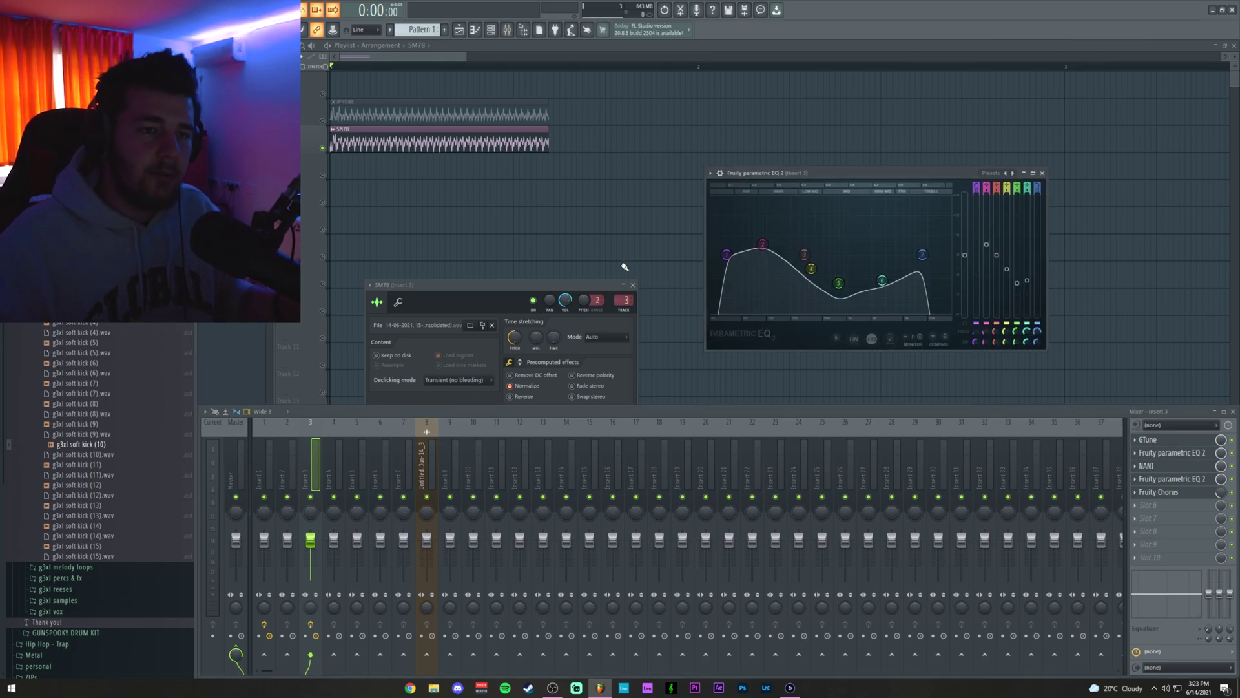
key("space")
mouse_move(763, 244)
left_mouse_down()
mouse_move(768, 225)
mouse_move(770, 252)
left_mouse_up()
key("space")
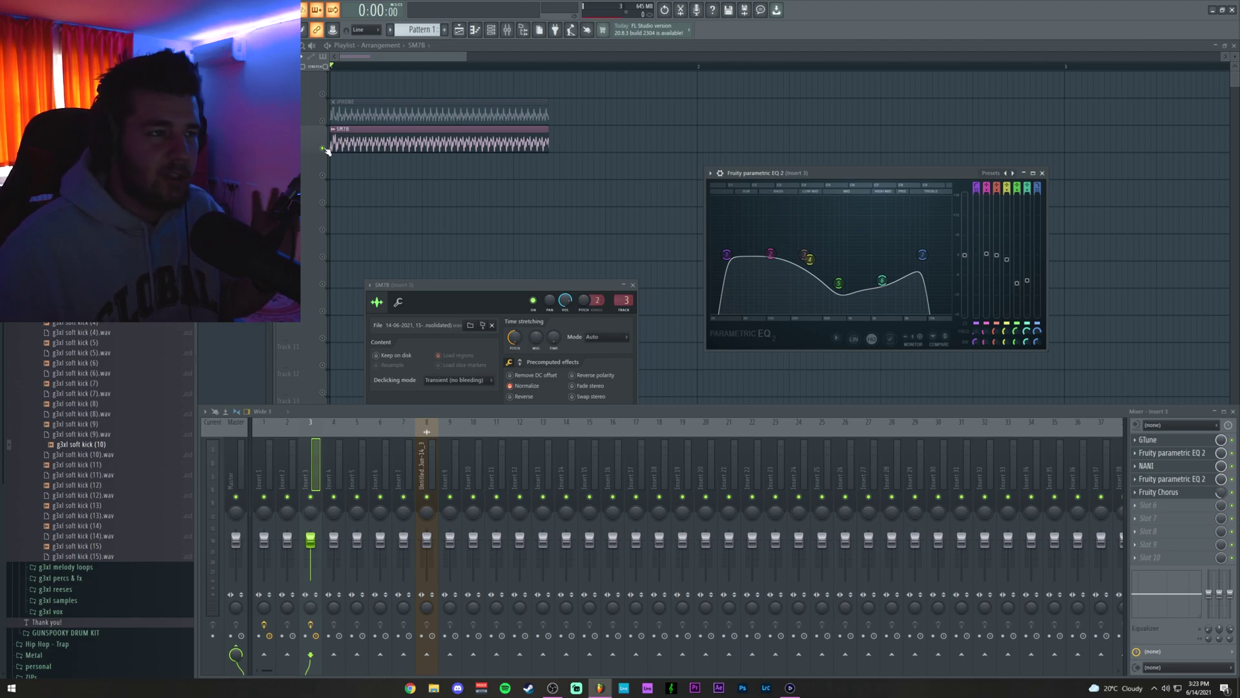
Mute the SM7B clip, reactivate the iPHONE clip and rework the low and mid bands of Insert 3's first EQ
key("F12")
left_click(332, 128)
left_click(332, 102)
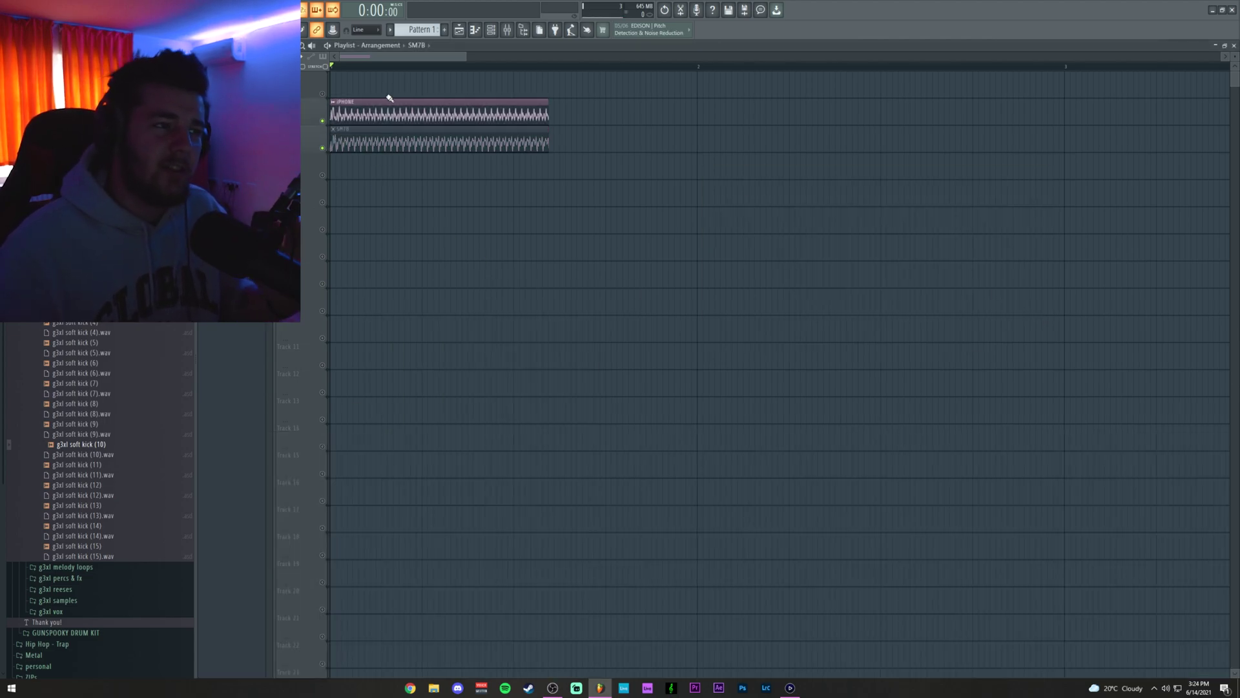
left_click(507, 31)
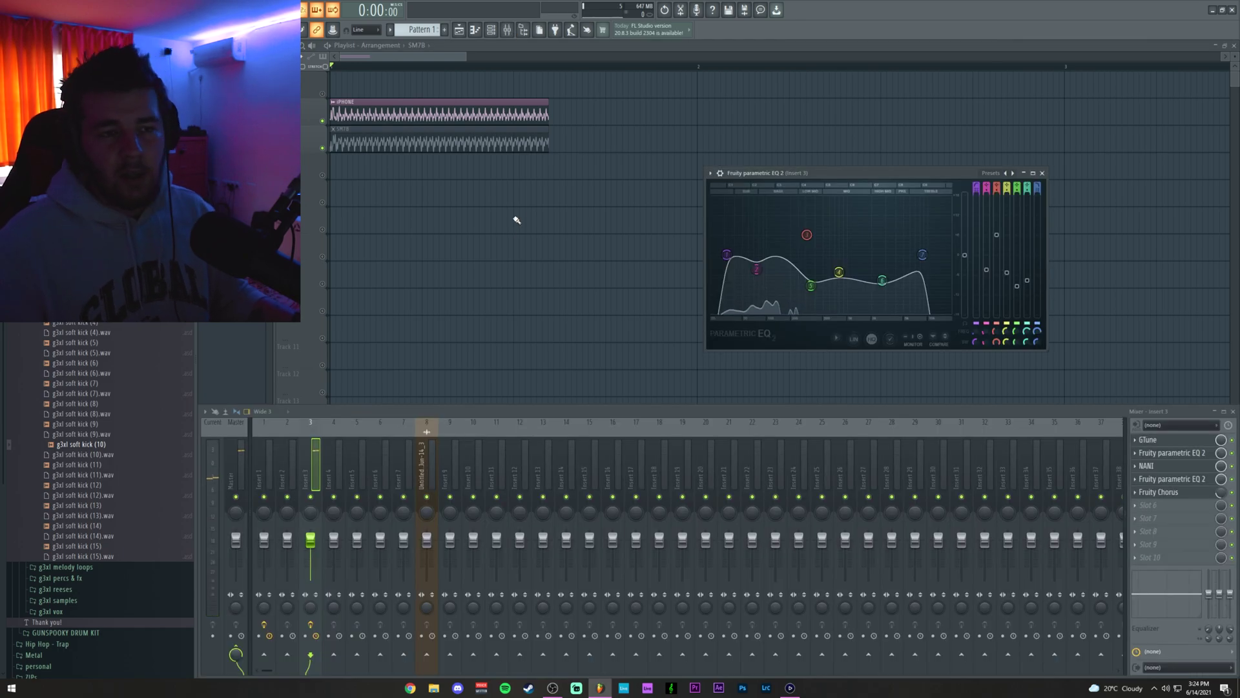
key("F12")
Create a channel volume automation clip for the iPHONE sample and enable its playlist track
double_click(435, 103)
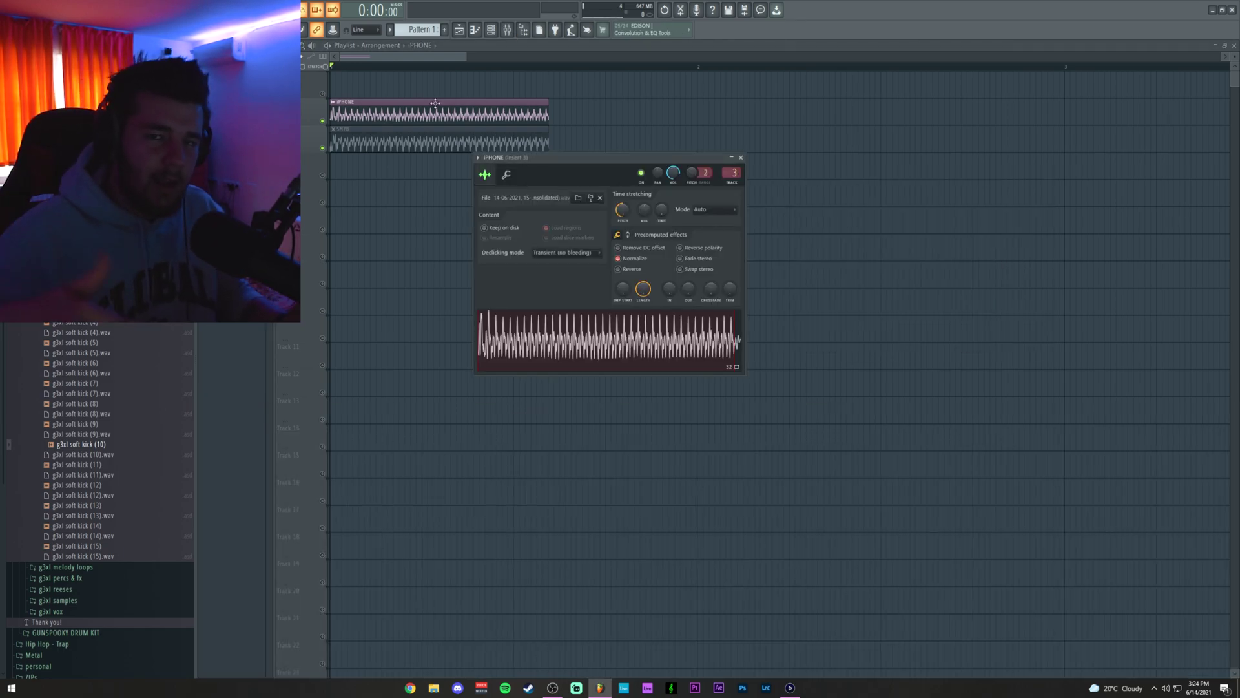
right_click(673, 173)
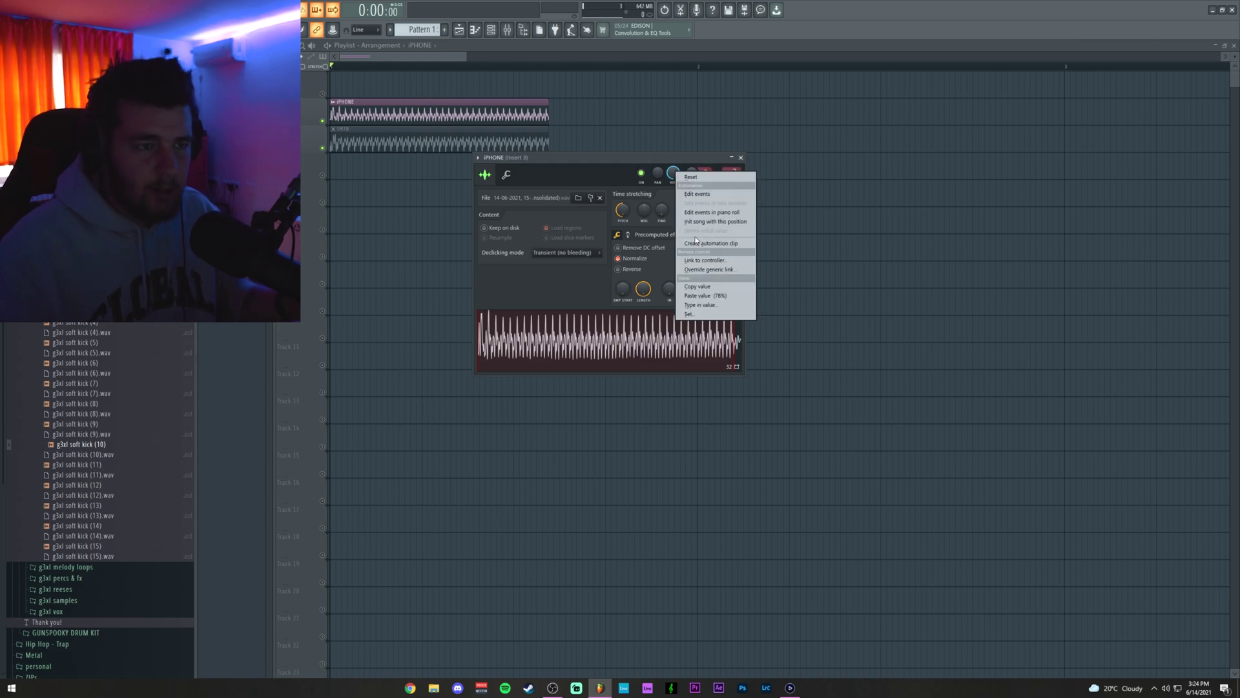
left_click(705, 244)
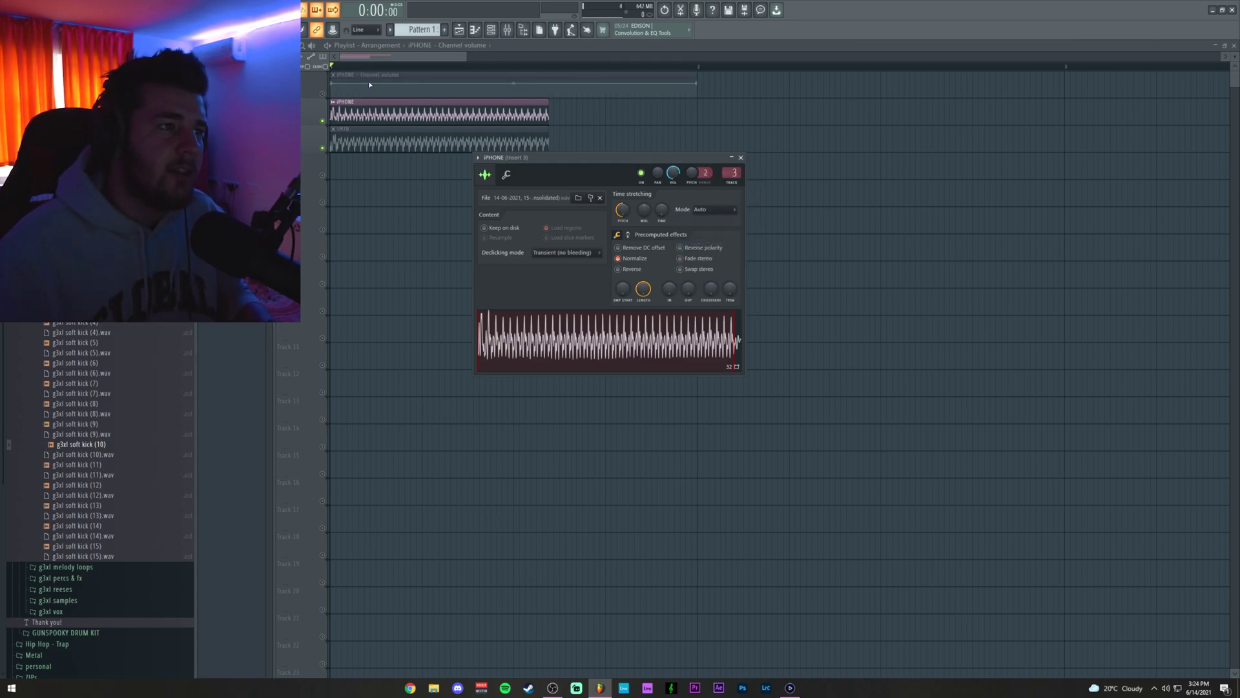
left_click(323, 93)
Shape the volume automation into a curved fade-out, trim it to the iPHONE clip's length and play the result
right_click(332, 83)
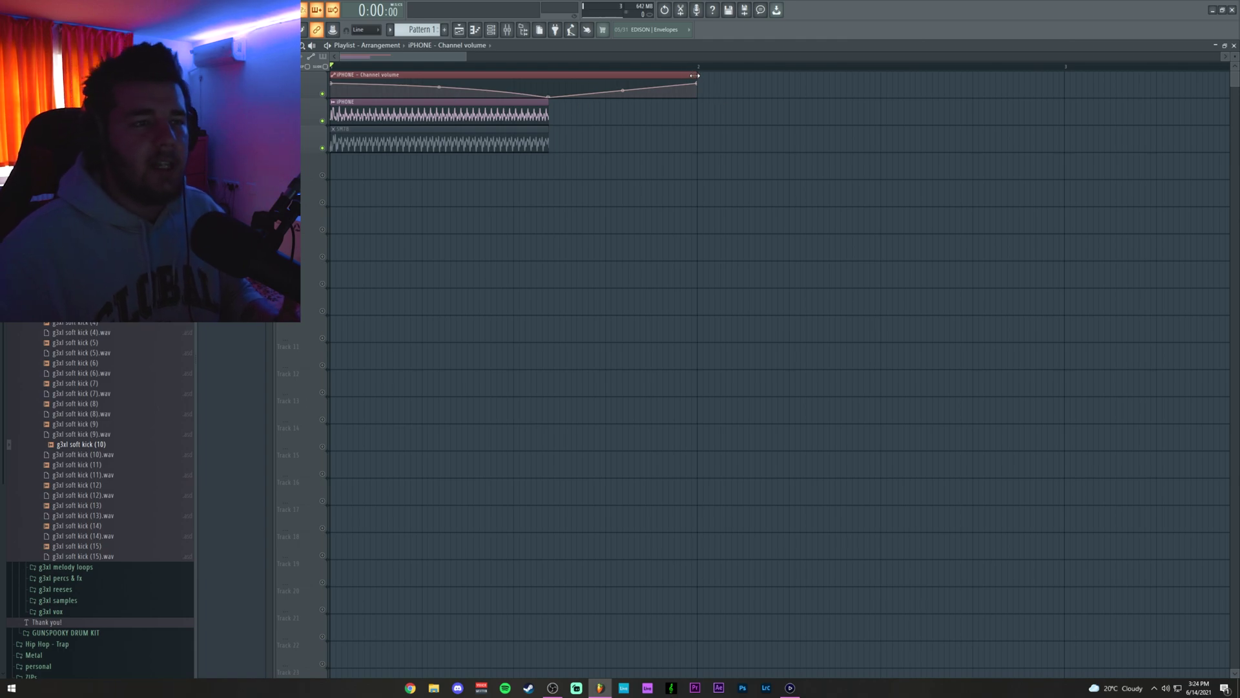
left_click_drag(695, 75, 547, 75)
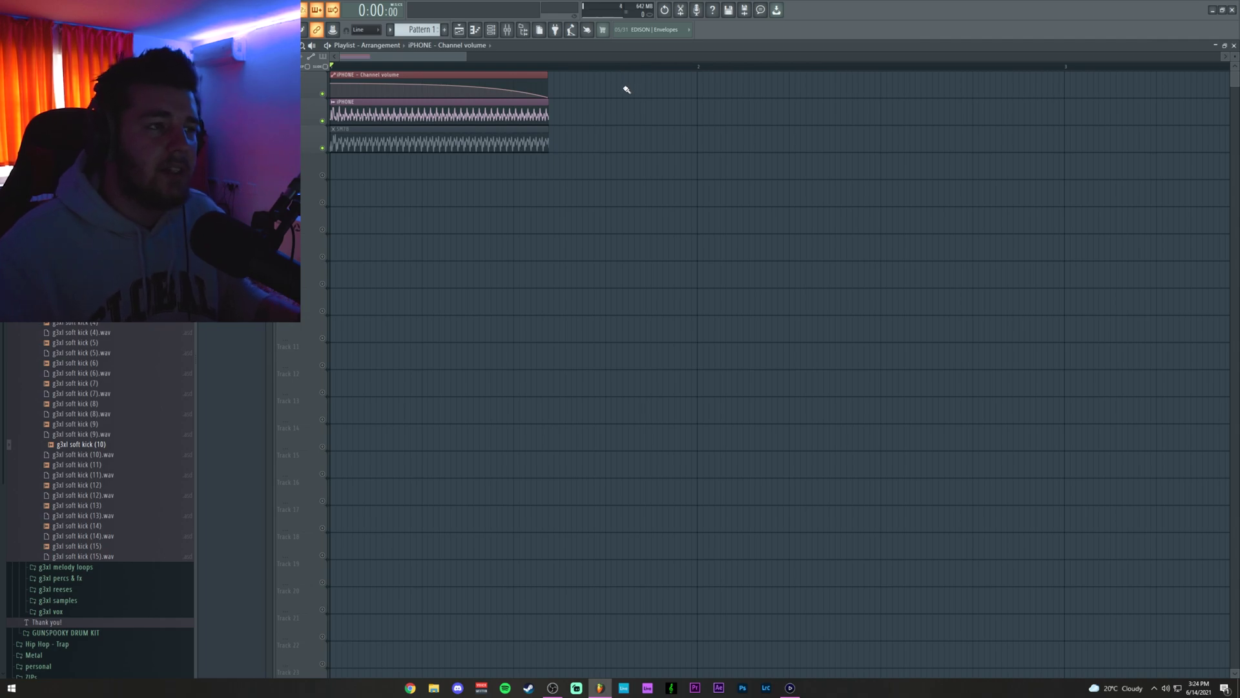
key("space")
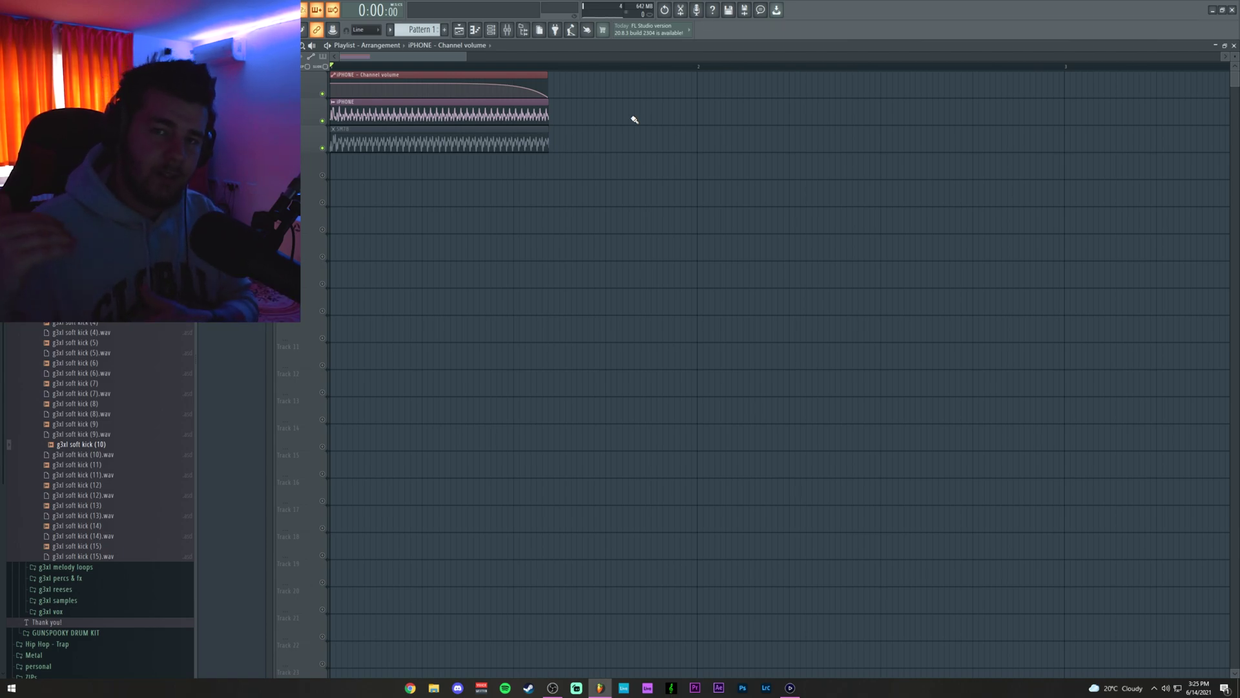
scroll(362, 68, "down", 3)
key("space")
key("space")
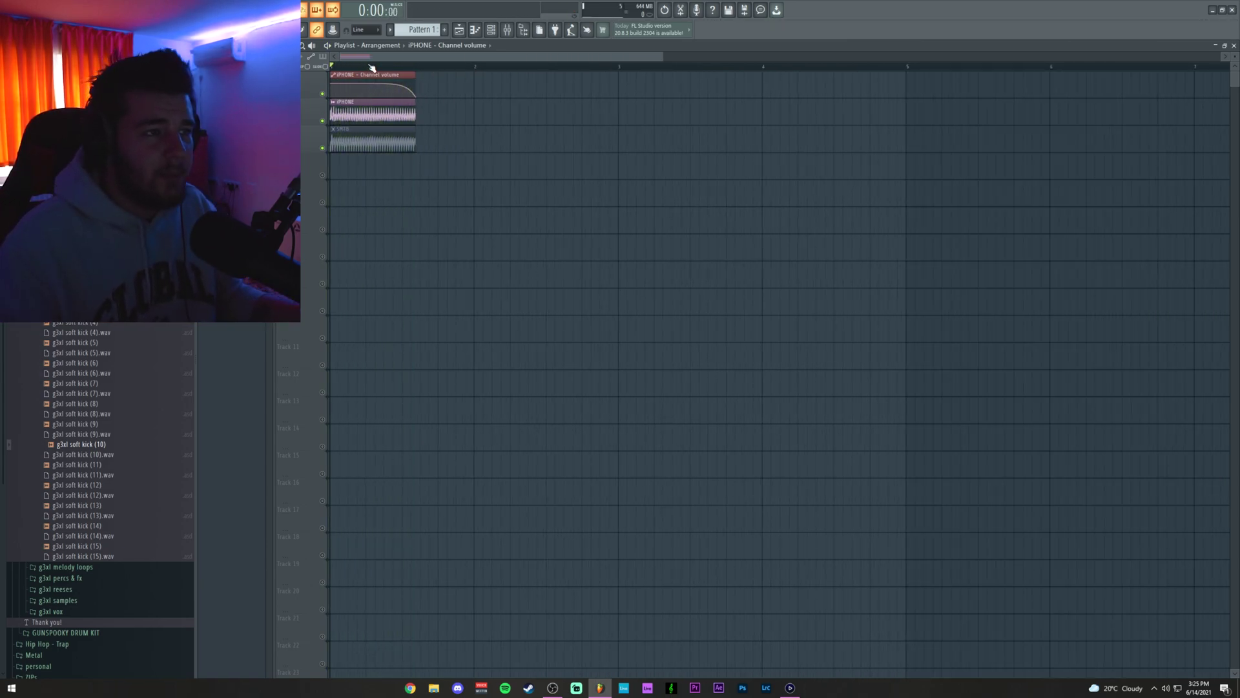
Select the playlist time range from the start to the end of the iPHONE clip
scroll(390, 67, "up", 3)
left_click_drag(678, 68, 329, 67)
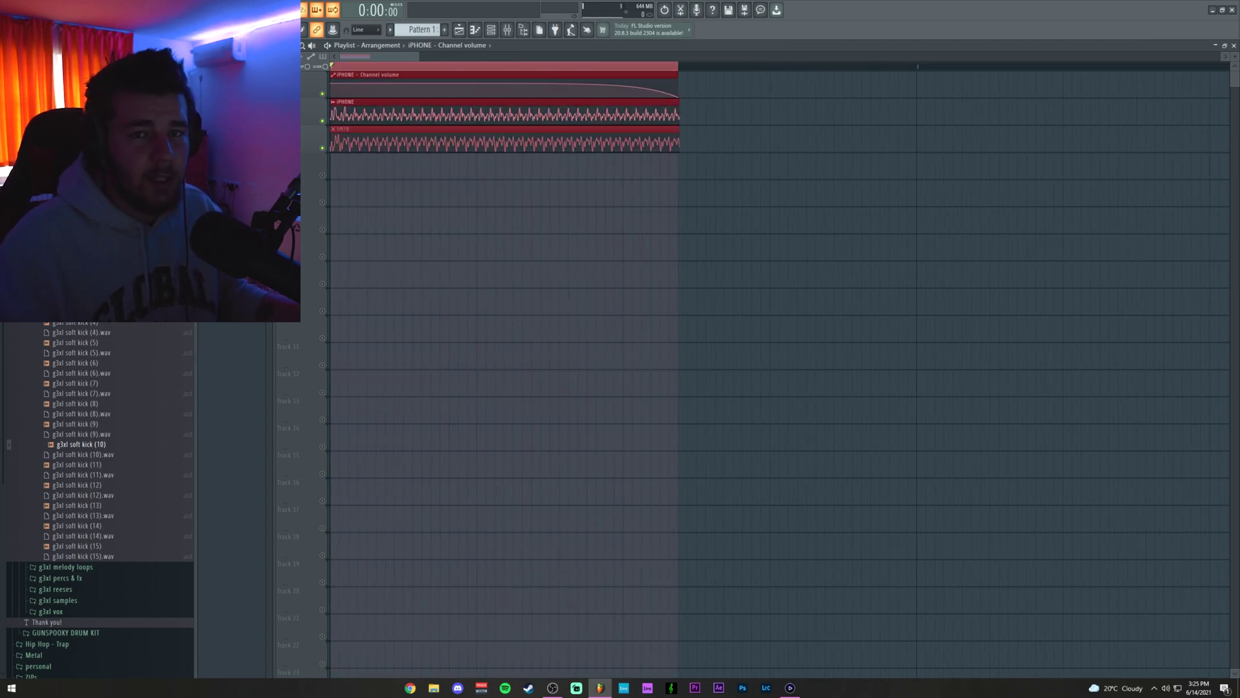